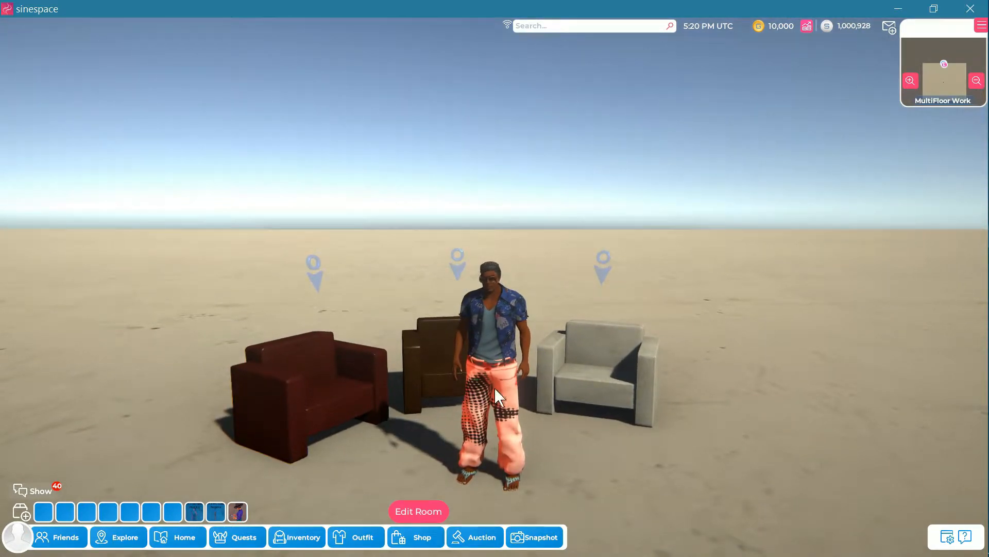
Test the brown and white chairs by seating the avatar in each one and standing up again.
{"action": "left_click_drag", "start_coordinate": [504, 388], "coordinate": [441, 346]}
{"action": "left_click", "coordinate": [373, 277]}
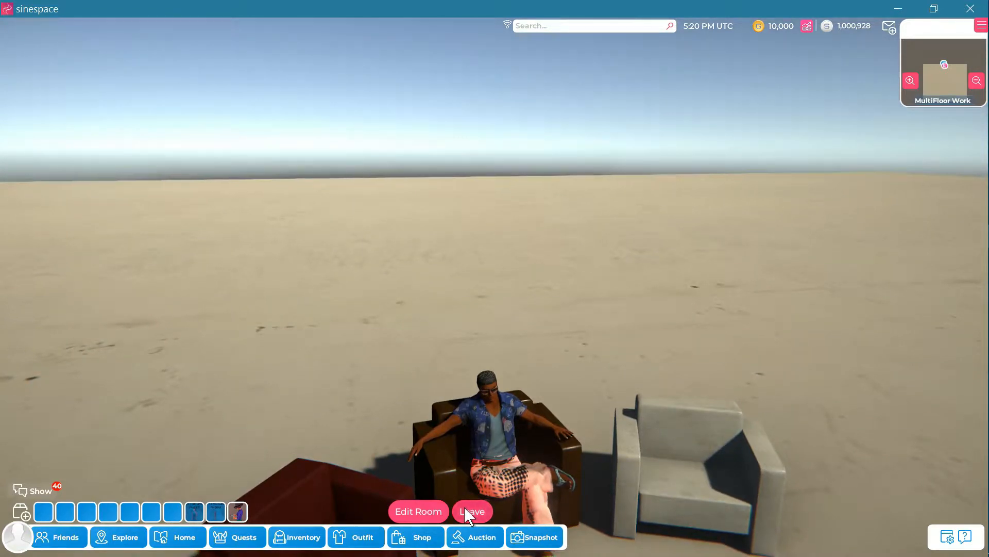
{"action": "left_click", "coordinate": [470, 510]}
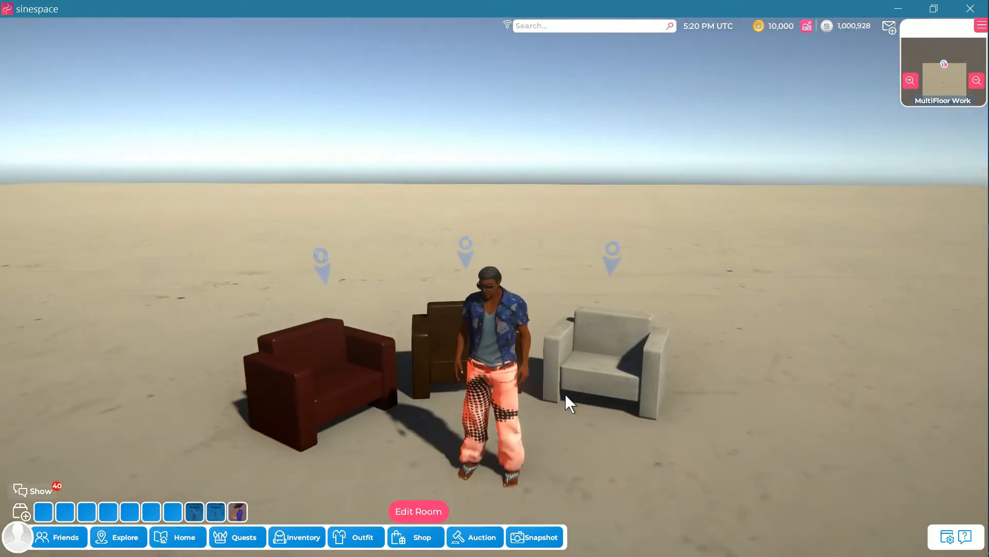
{"action": "left_click", "coordinate": [611, 256]}
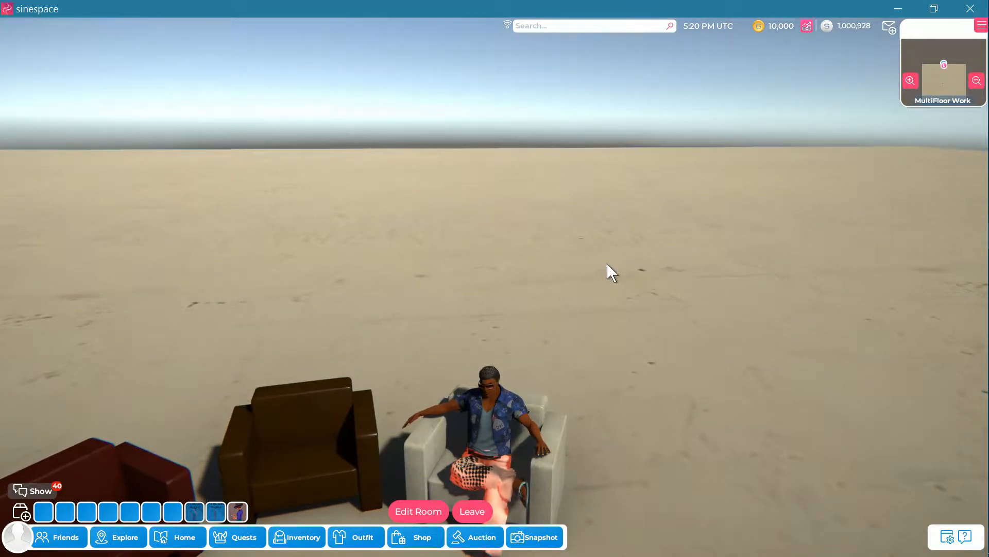
{"action": "left_click", "coordinate": [469, 510]}
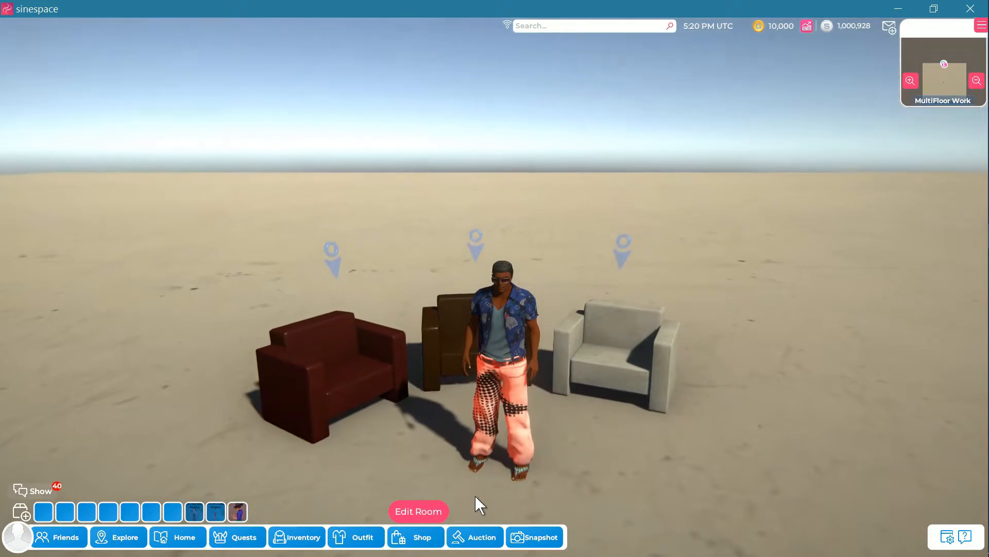
Switch to Unity and enlarge the inspector to examine the Seat Improved settings of the brown chair's sit position.
{"action": "mouse_move", "coordinate": [984, 330]}
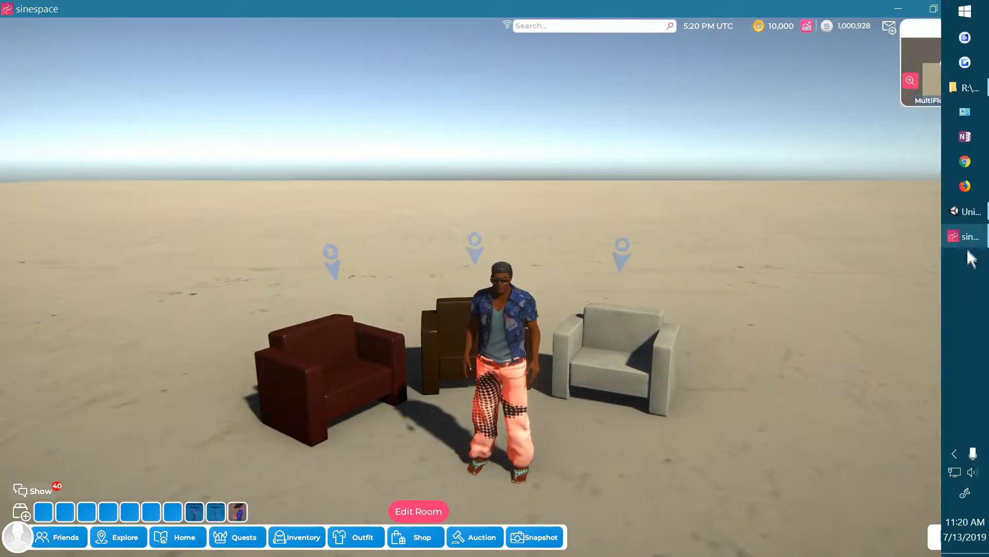
{"action": "left_click", "coordinate": [969, 211]}
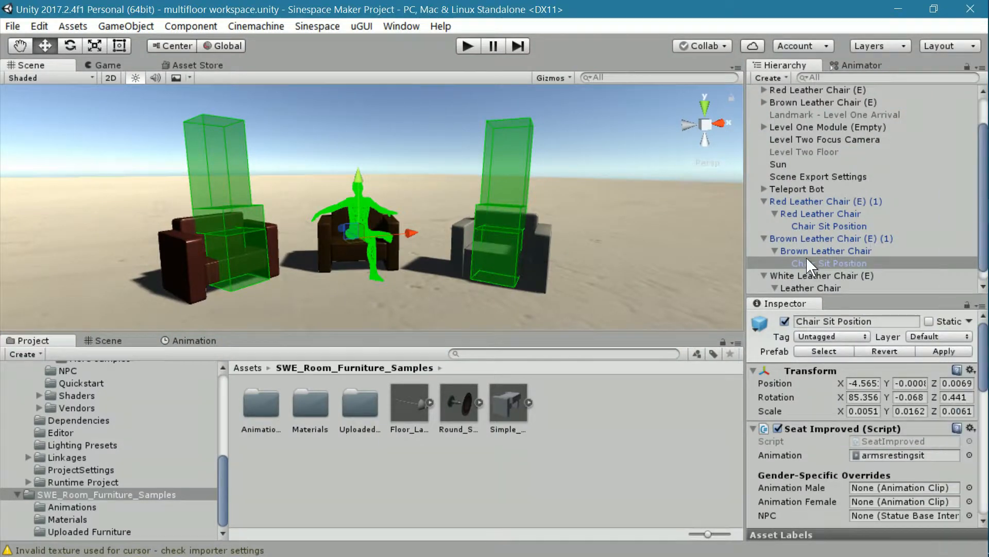
{"action": "scroll", "coordinate": [819, 415], "scroll_direction": "down", "scroll_amount": 2}
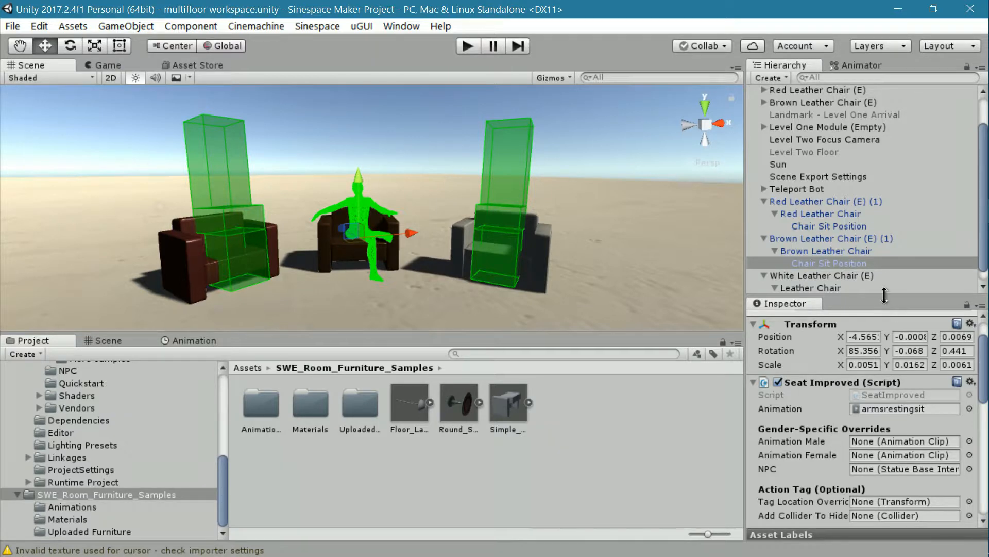
{"action": "left_click_drag", "start_coordinate": [884, 295], "coordinate": [882, 222]}
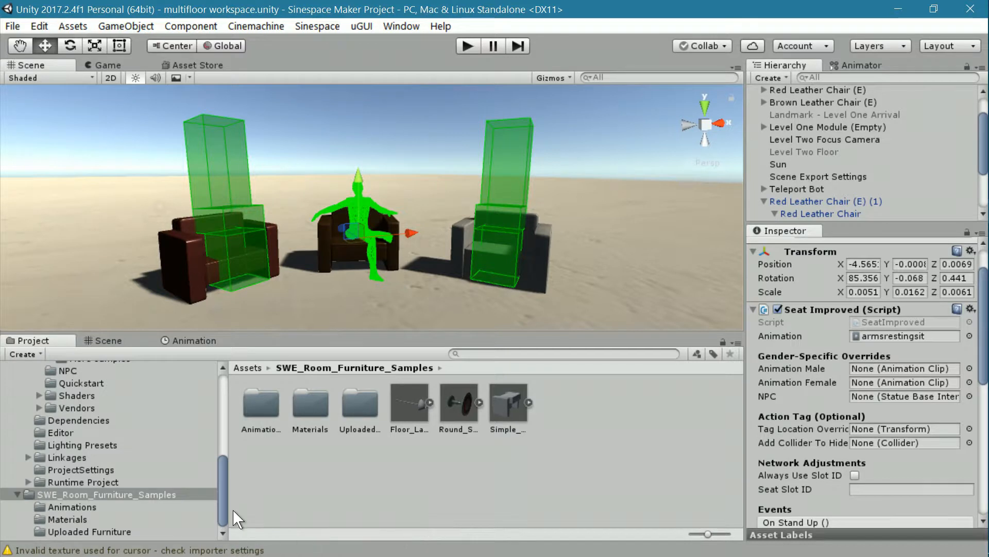
Examine the animation clip setting of the Sample 1 person gesture prefab in the Gestures "More samples" folder.
{"action": "scroll", "coordinate": [141, 459], "scroll_direction": "up", "scroll_amount": 3}
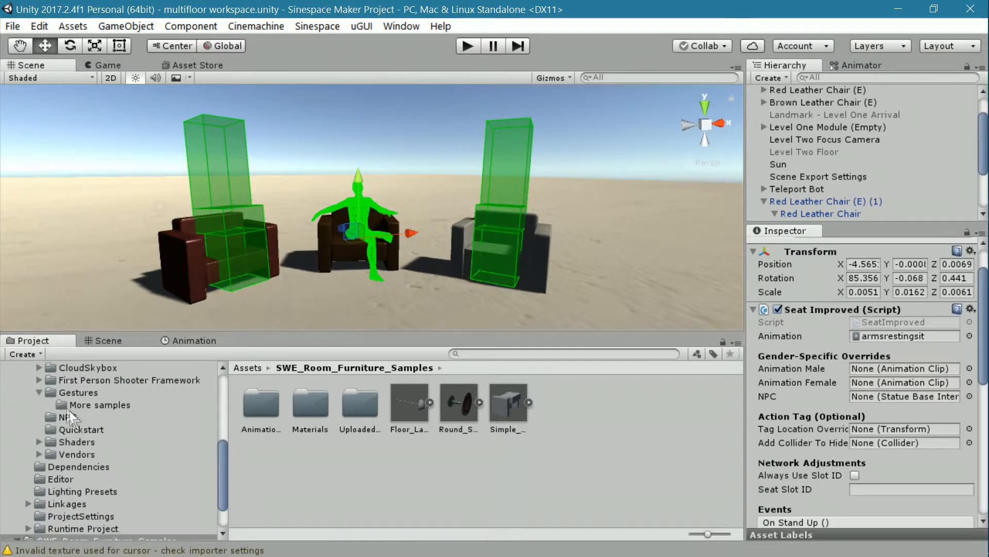
{"action": "left_click", "coordinate": [88, 404]}
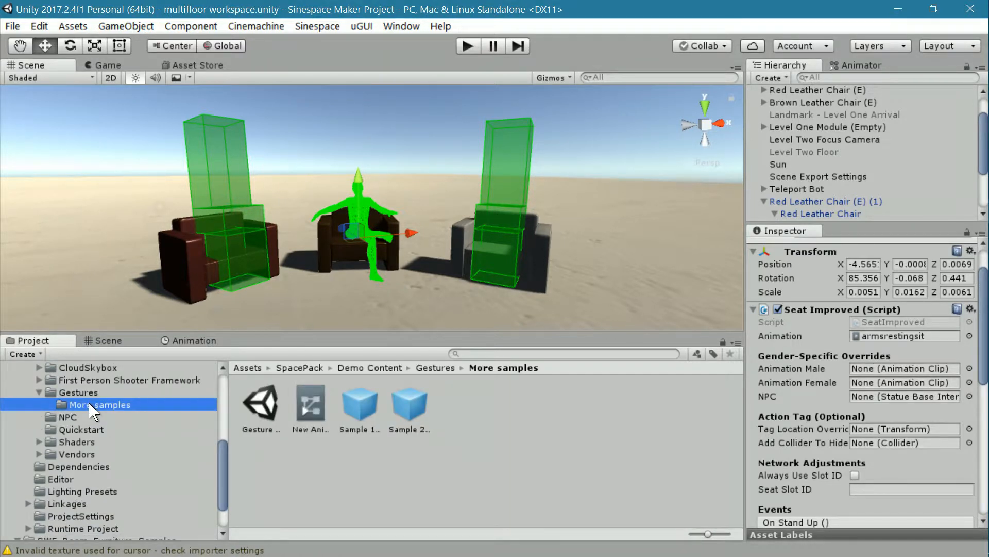
{"action": "left_click", "coordinate": [360, 402]}
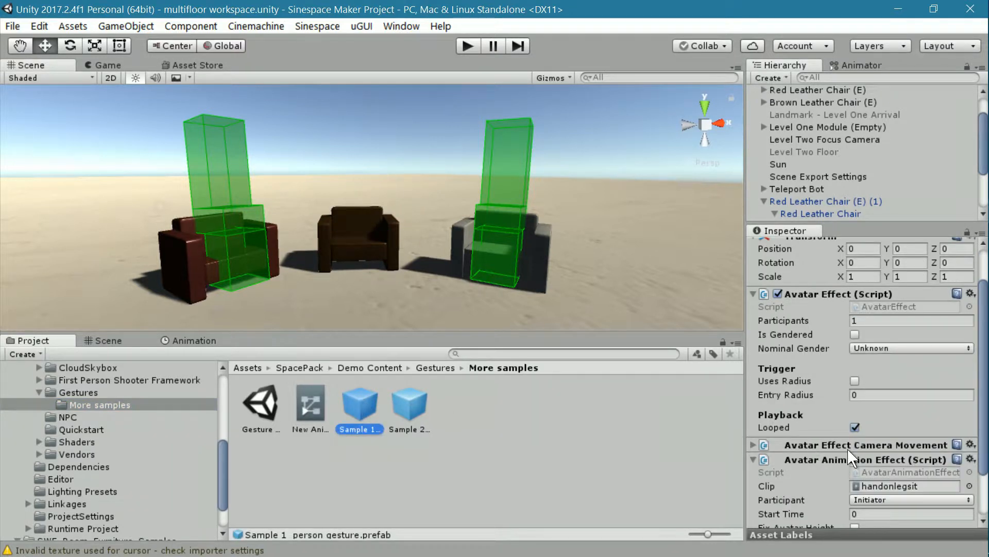
{"action": "scroll", "coordinate": [811, 373], "scroll_direction": "down", "scroll_amount": 3}
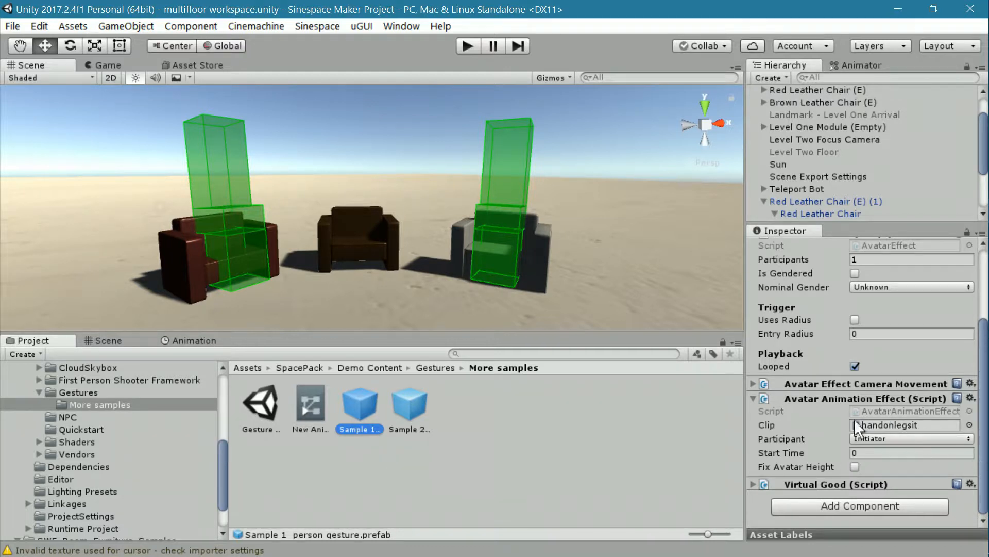
{"action": "left_click", "coordinate": [313, 404]}
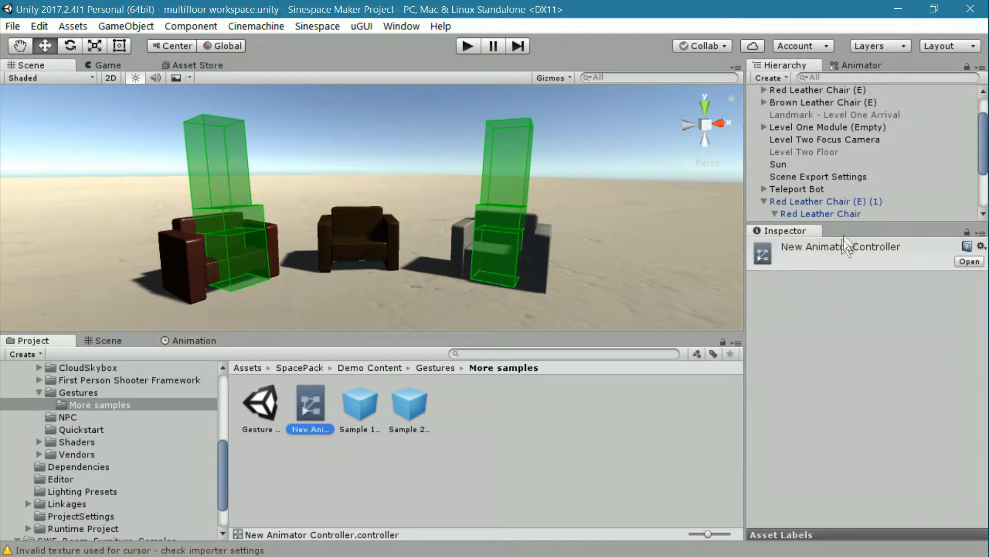
{"action": "left_click", "coordinate": [361, 404]}
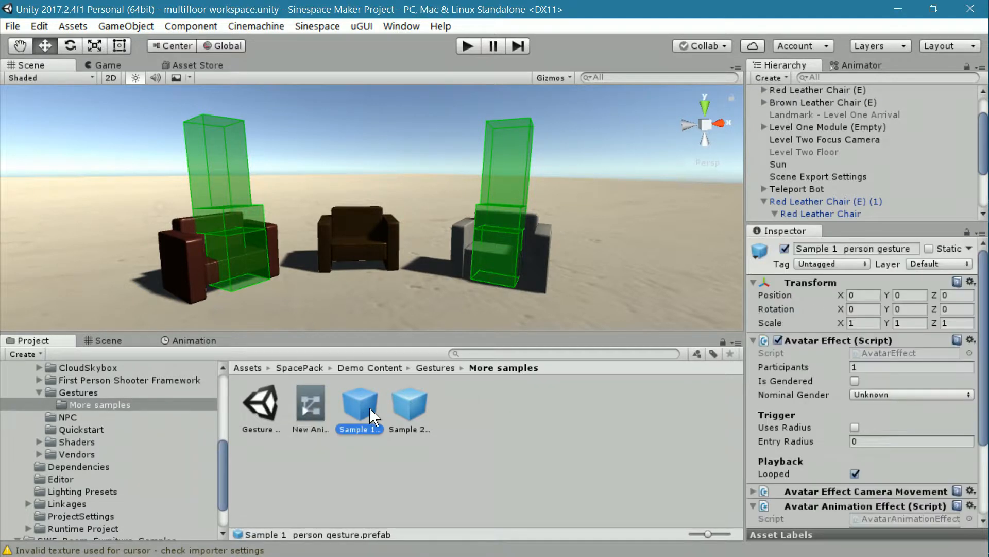
{"action": "scroll", "coordinate": [907, 400], "scroll_direction": "down", "scroll_amount": 5}
{"action": "left_click_drag", "start_coordinate": [310, 404], "coordinate": [390, 473]}
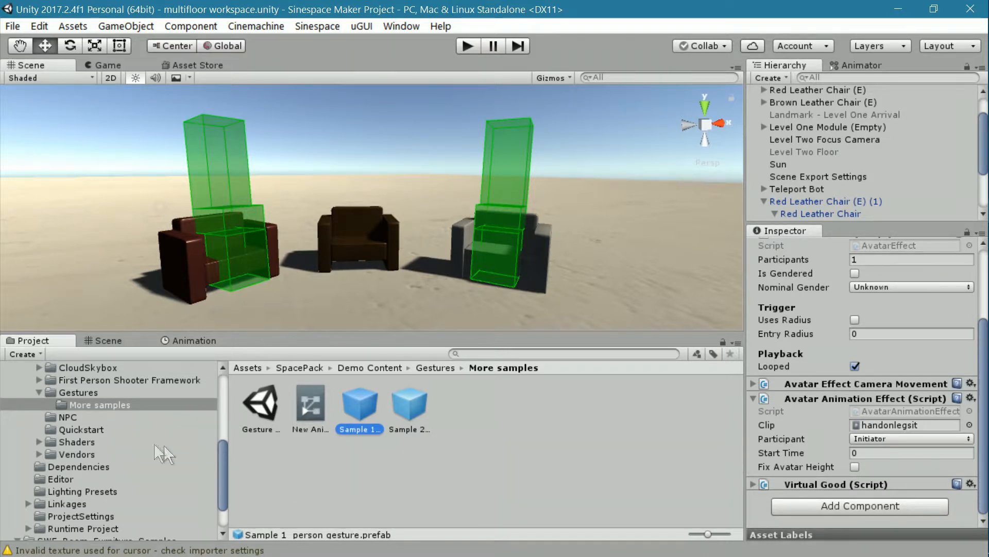
Examine the Sample NPC prefab's custom animation setting and the list of clips available for it, keeping the assigned clip.
{"action": "left_click", "coordinate": [64, 417]}
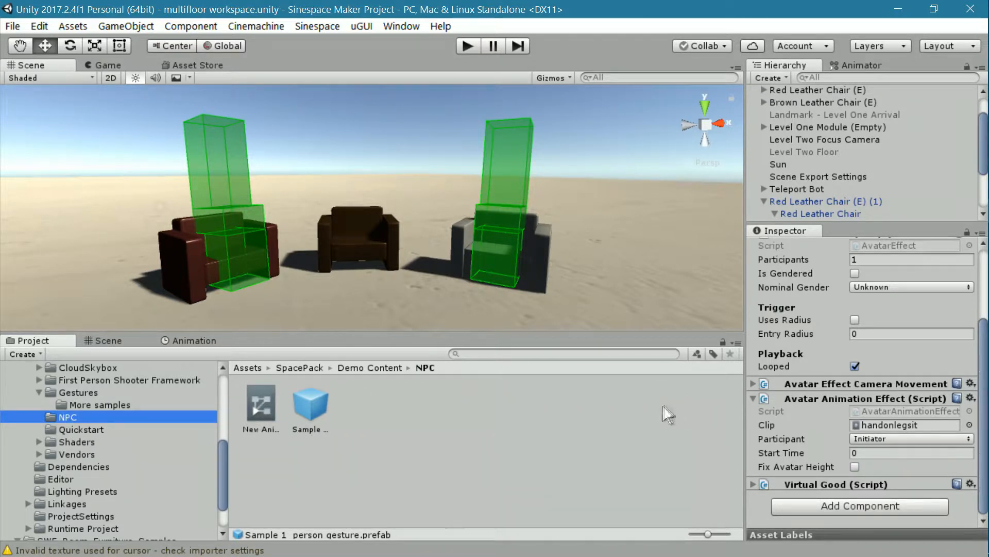
{"action": "left_click", "coordinate": [209, 341]}
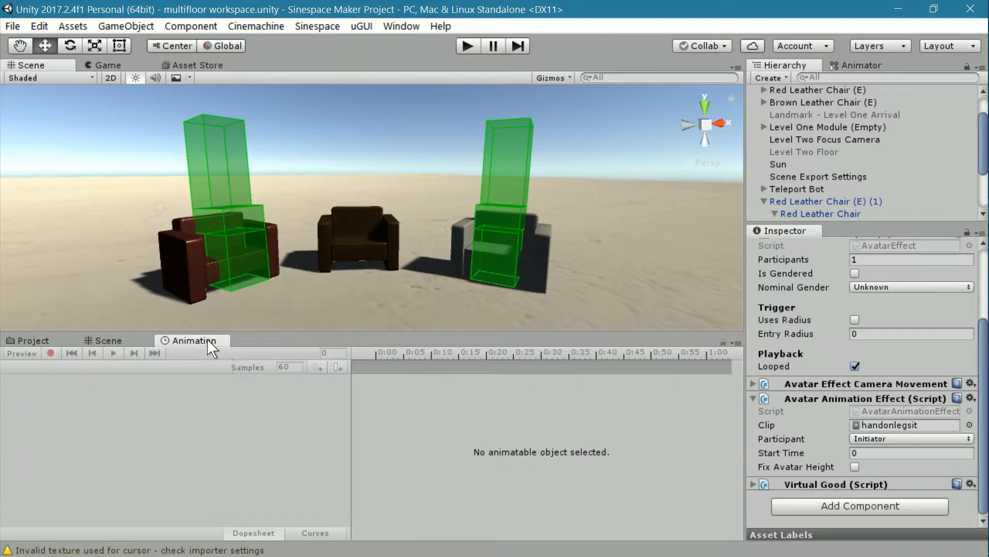
{"action": "left_click", "coordinate": [33, 342]}
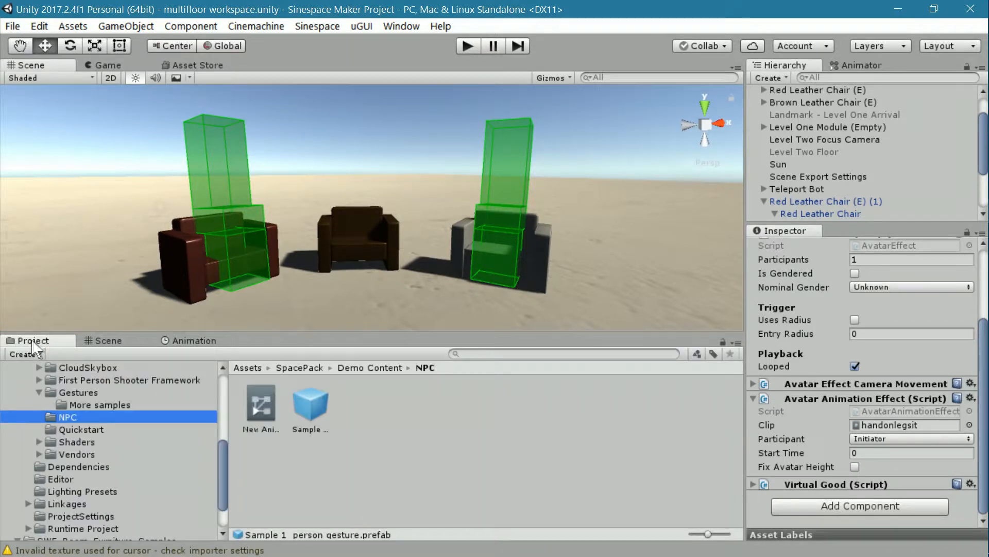
{"action": "left_click", "coordinate": [310, 404]}
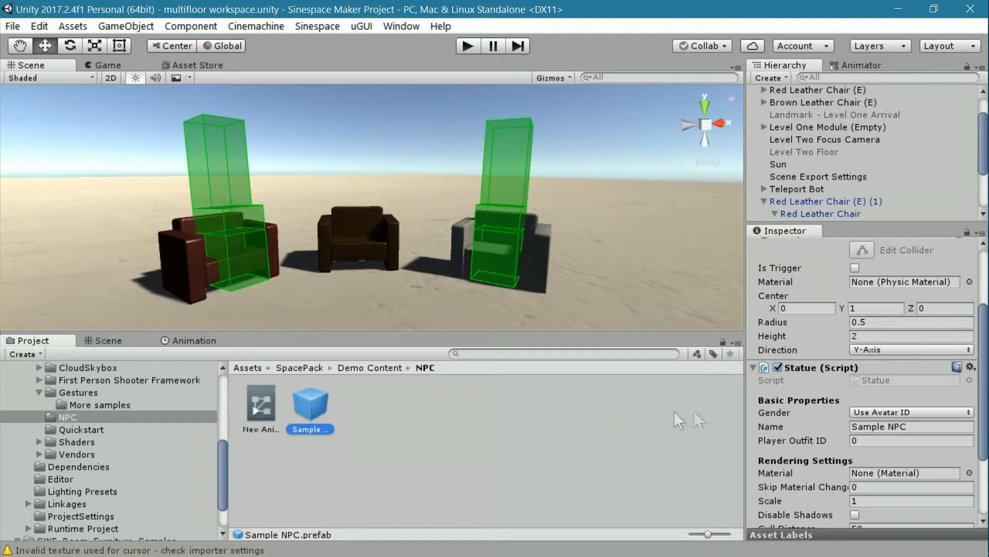
{"action": "scroll", "coordinate": [818, 422], "scroll_direction": "down", "scroll_amount": 5}
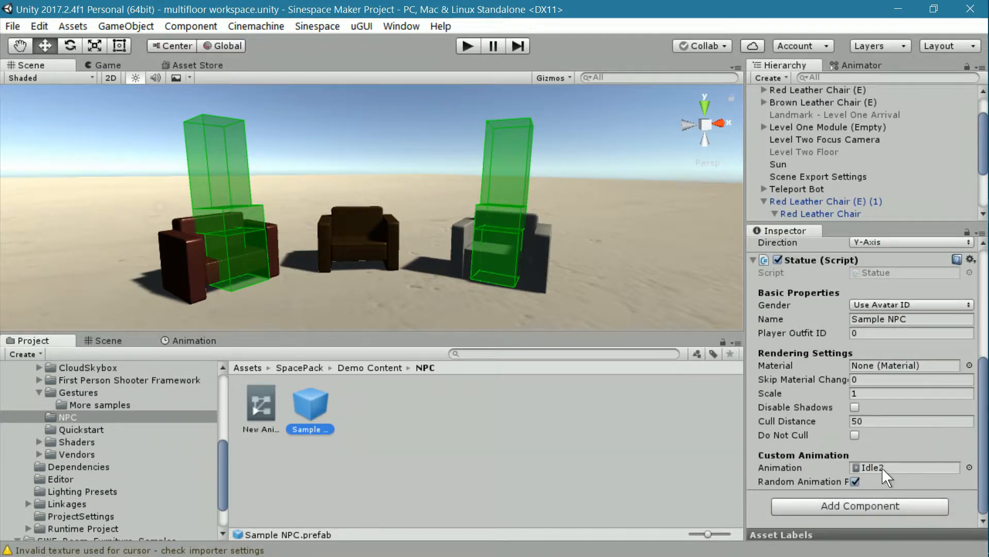
{"action": "left_click_drag", "start_coordinate": [251, 401], "coordinate": [395, 451]}
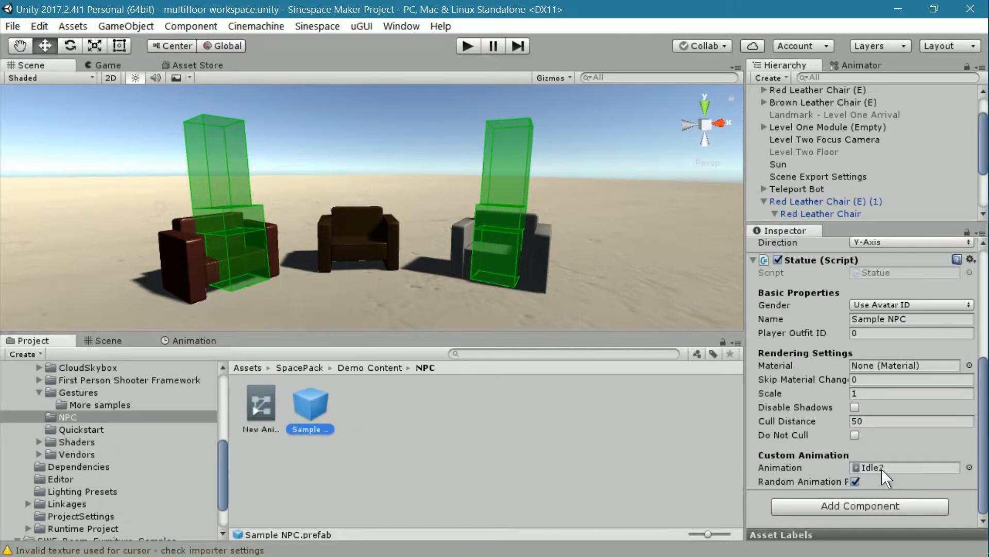
{"action": "left_click", "coordinate": [970, 467]}
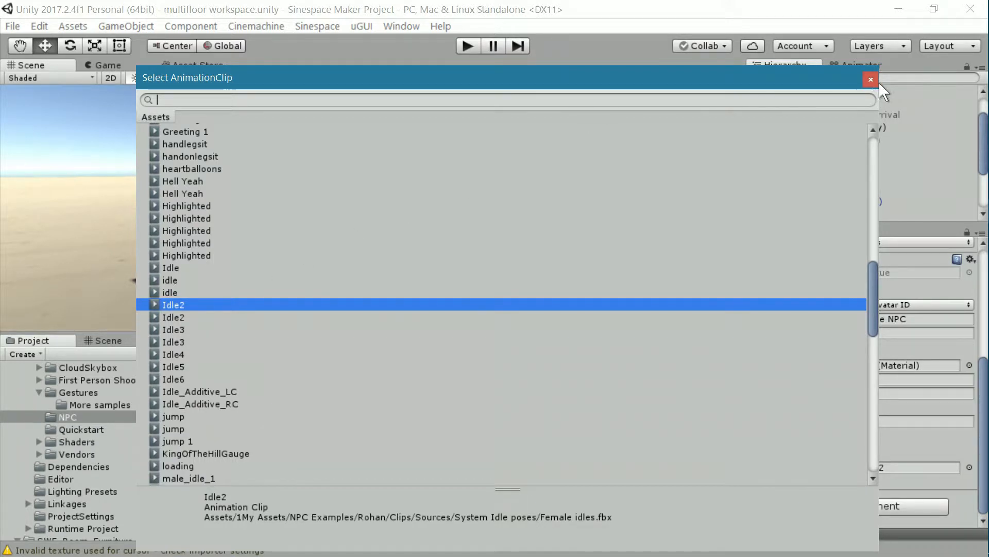
{"action": "left_click", "coordinate": [871, 79]}
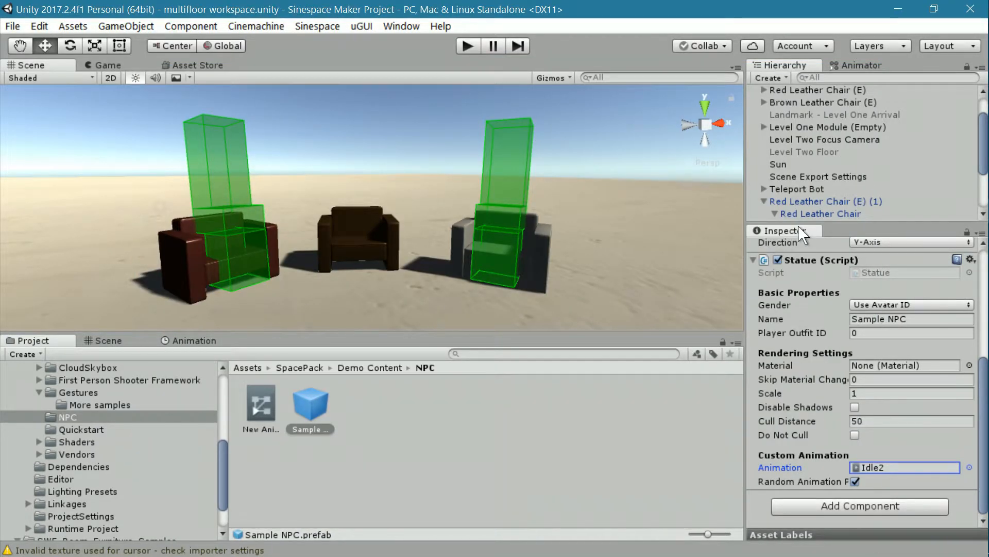
Examine the Seat Improved settings on the white leather chair's Chair Sit Position.
{"action": "scroll", "coordinate": [788, 168], "scroll_direction": "down", "scroll_amount": 3}
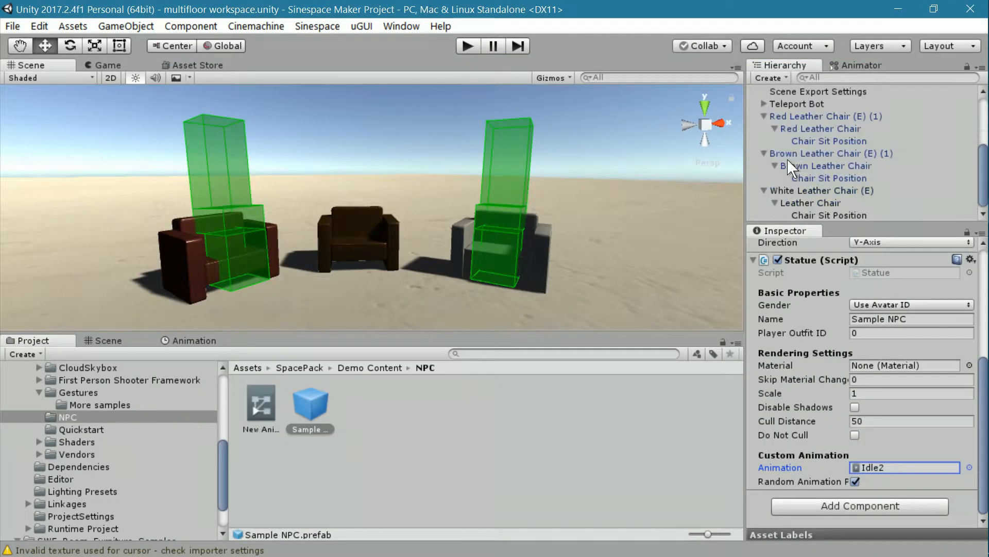
{"action": "left_click", "coordinate": [811, 214]}
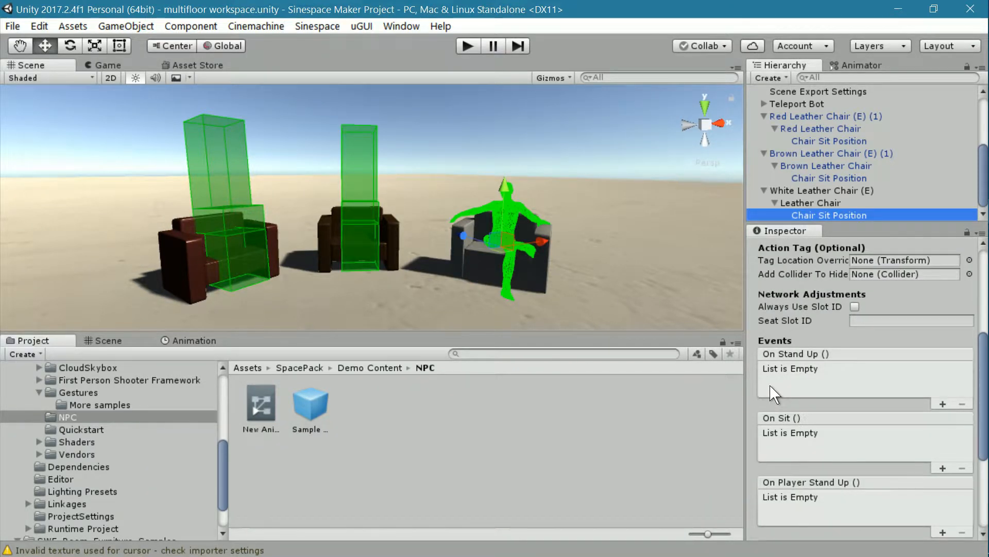
{"action": "scroll", "coordinate": [820, 385], "scroll_direction": "up", "scroll_amount": 6}
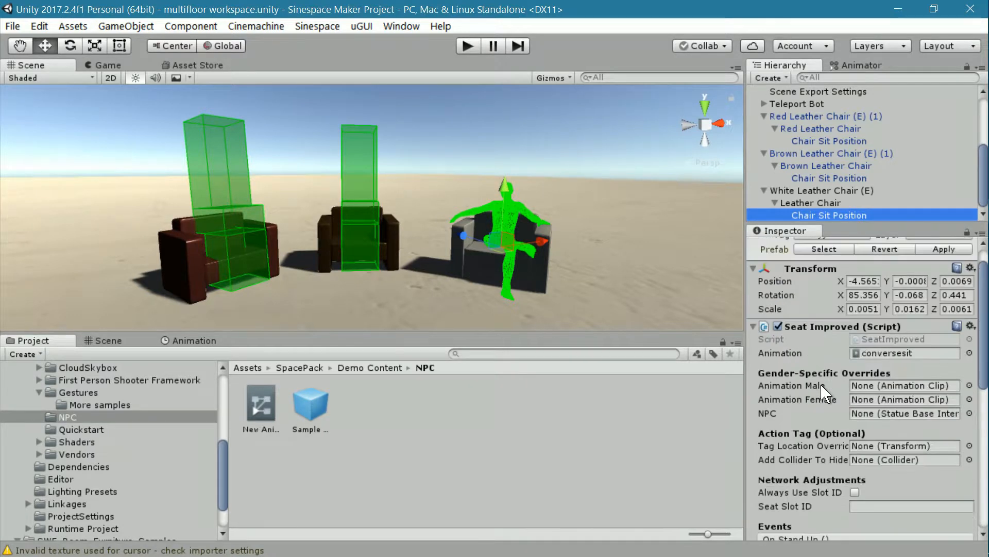
{"action": "scroll", "coordinate": [90, 473], "scroll_direction": "down", "scroll_amount": 3}
Review the brown and red chairs' sit positions and the armsoutrestsit and armmovesit clips in the SWE_Room_Furniture_Samples Animations folder.
{"action": "left_click", "coordinate": [82, 506]}
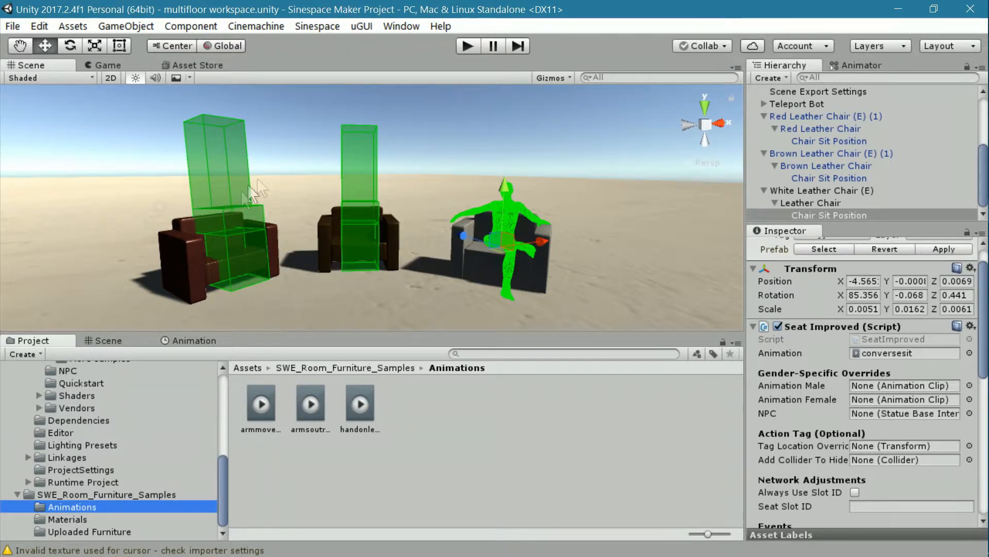
{"action": "left_click", "coordinate": [817, 177]}
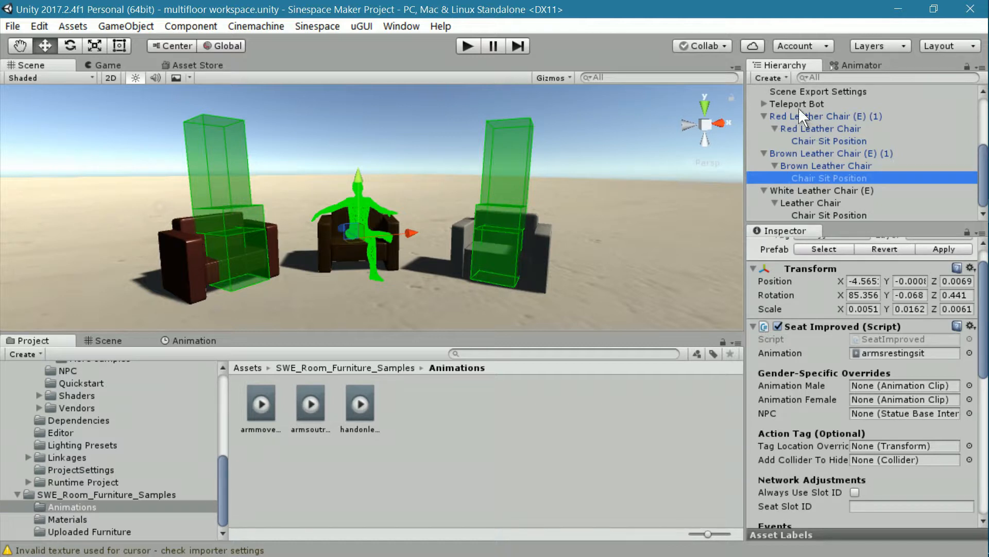
{"action": "left_click", "coordinate": [800, 141]}
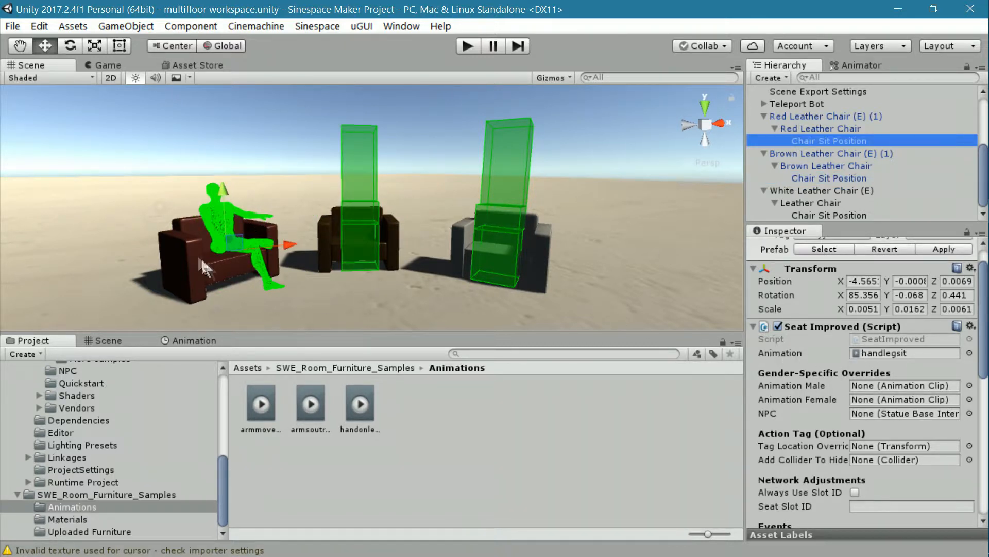
{"action": "mouse_move", "coordinate": [235, 272]}
{"action": "middle_mouse_down"}
{"action": "mouse_move", "coordinate": [294, 258]}
{"action": "mouse_move", "coordinate": [252, 266]}
{"action": "middle_mouse_up"}
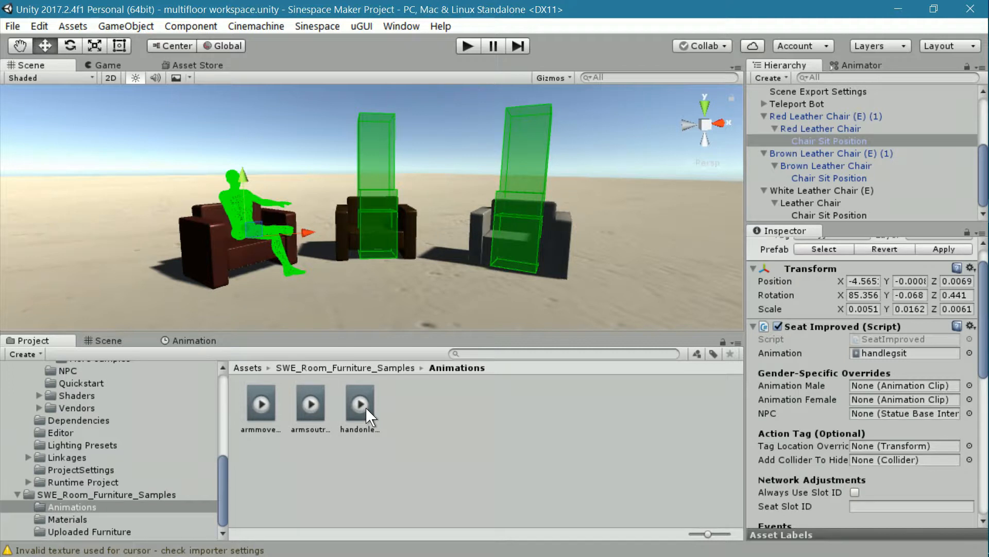
{"action": "left_click", "coordinate": [309, 403]}
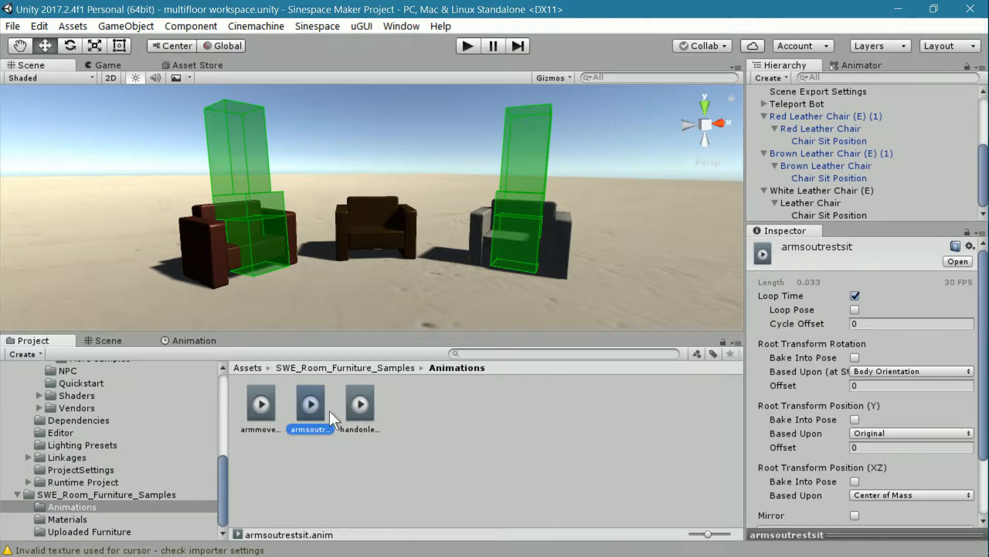
{"action": "left_click", "coordinate": [263, 402]}
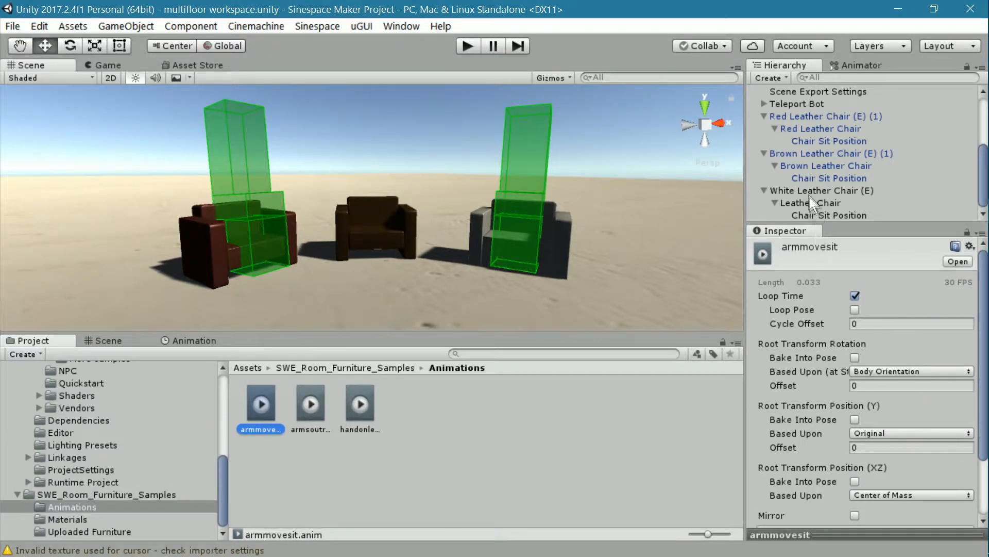
Select the White Leather Chair (E) object and enlarge the hierarchy area to show its child objects.
{"action": "left_click", "coordinate": [842, 192]}
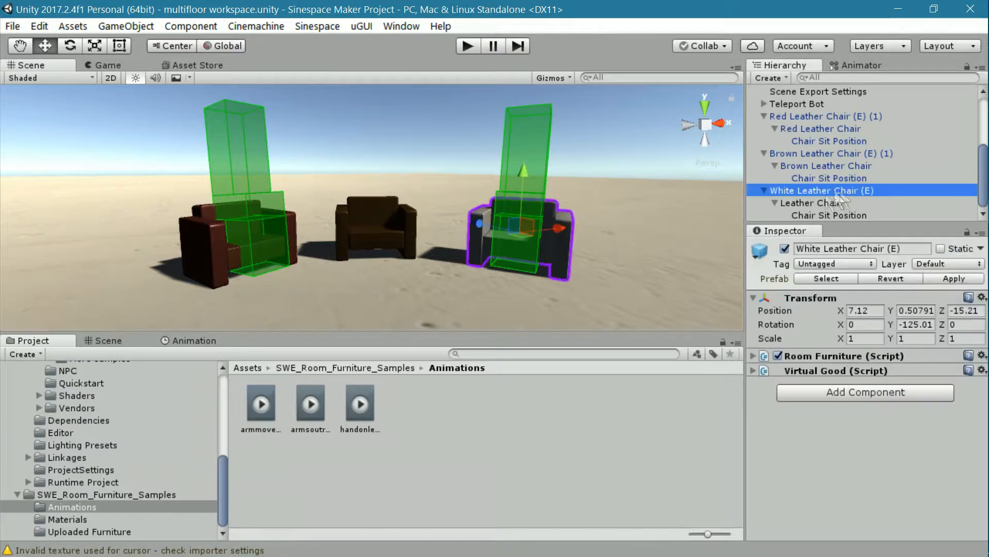
{"action": "scroll", "coordinate": [540, 270], "scroll_direction": "up", "scroll_amount": 3}
{"action": "scroll", "coordinate": [540, 270], "scroll_direction": "down", "scroll_amount": 4}
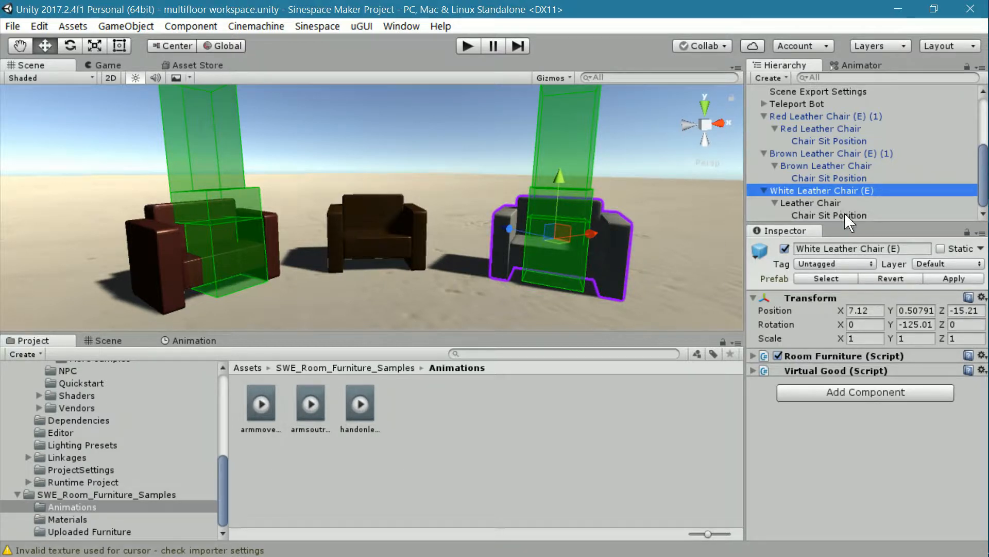
{"action": "left_click_drag", "start_coordinate": [907, 222], "coordinate": [907, 257]}
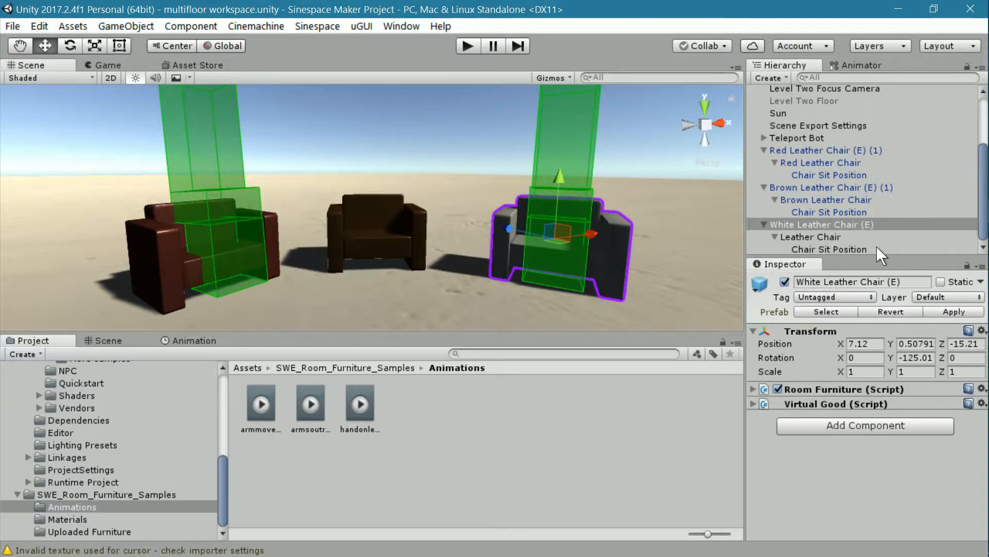
Assign the armmovesit clip as the seat animation on the white leather chair's Chair Sit Position.
{"action": "left_click", "coordinate": [826, 248]}
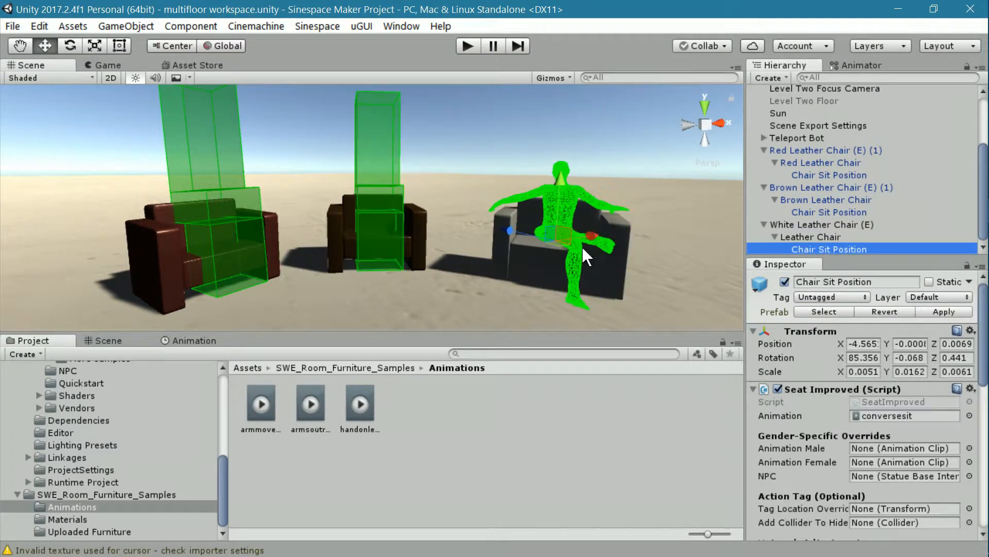
{"action": "right_click_drag", "start_coordinate": [467, 299], "coordinate": [480, 292]}
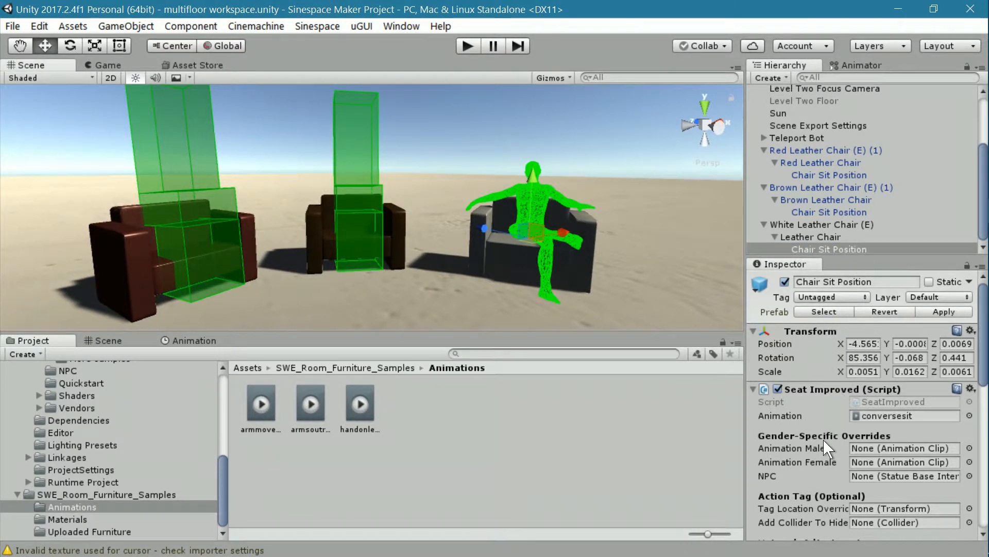
{"action": "scroll", "coordinate": [824, 447], "scroll_direction": "down", "scroll_amount": 3}
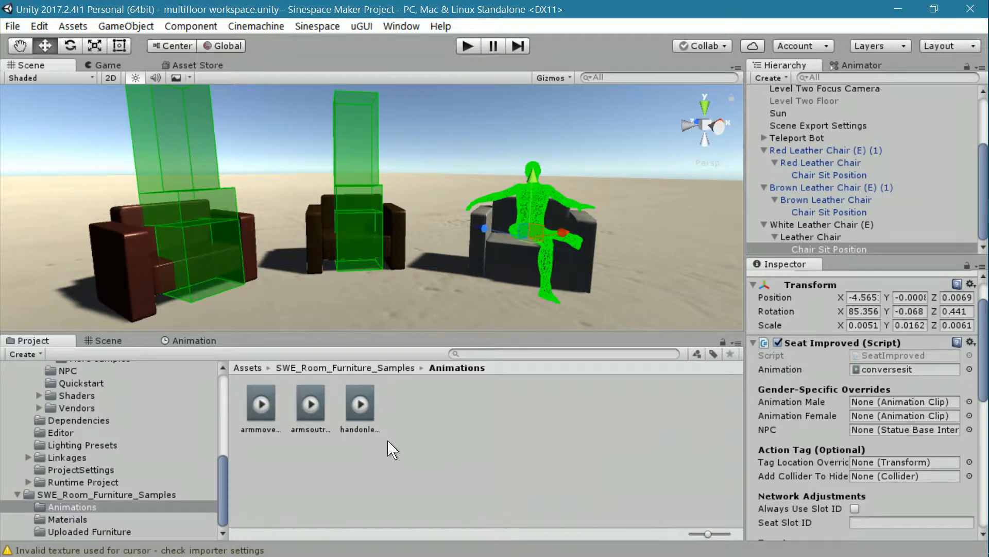
{"action": "left_click_drag", "start_coordinate": [265, 409], "coordinate": [886, 376]}
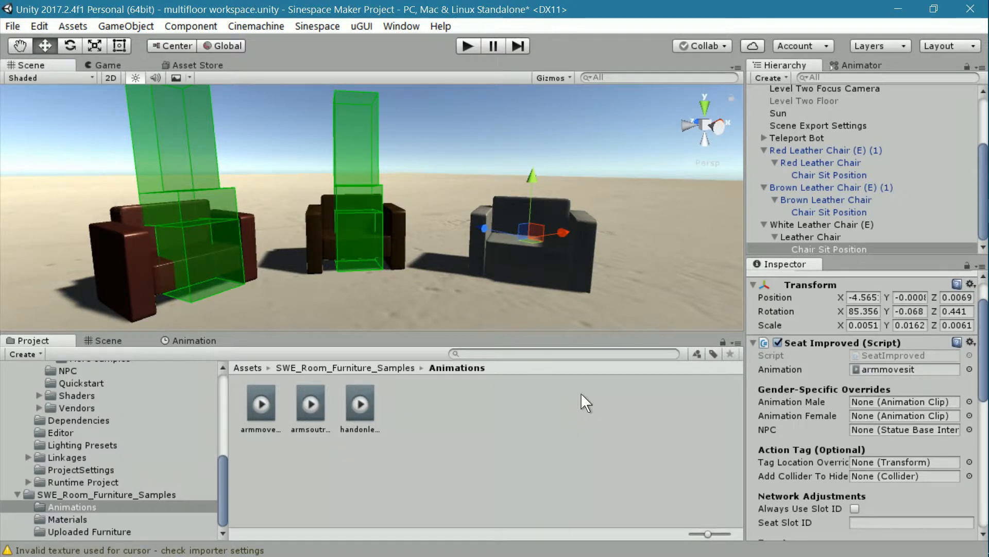
{"action": "left_click", "coordinate": [818, 250]}
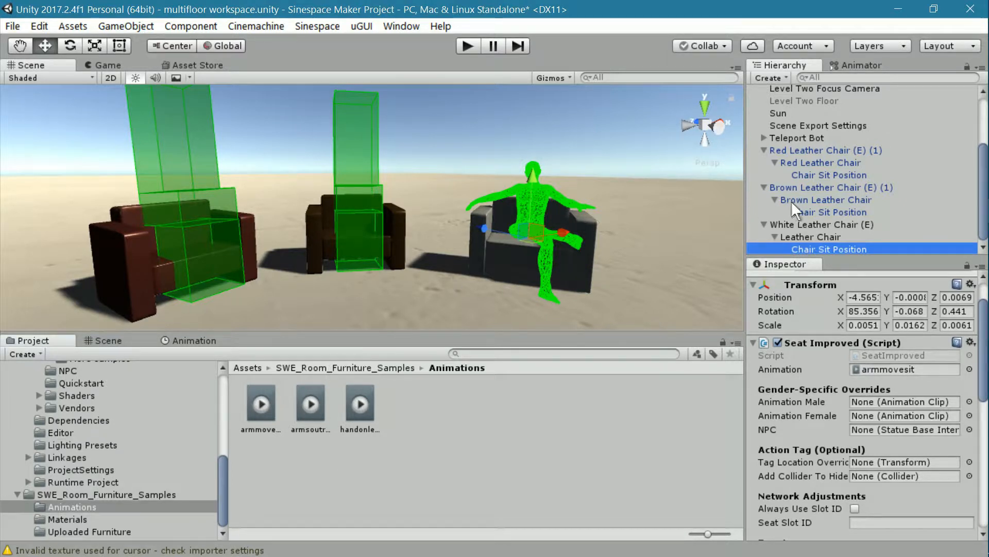
Compare the seat animation settings and seated preview figures of the brown and white leather chairs' sit positions.
{"action": "left_click", "coordinate": [807, 212]}
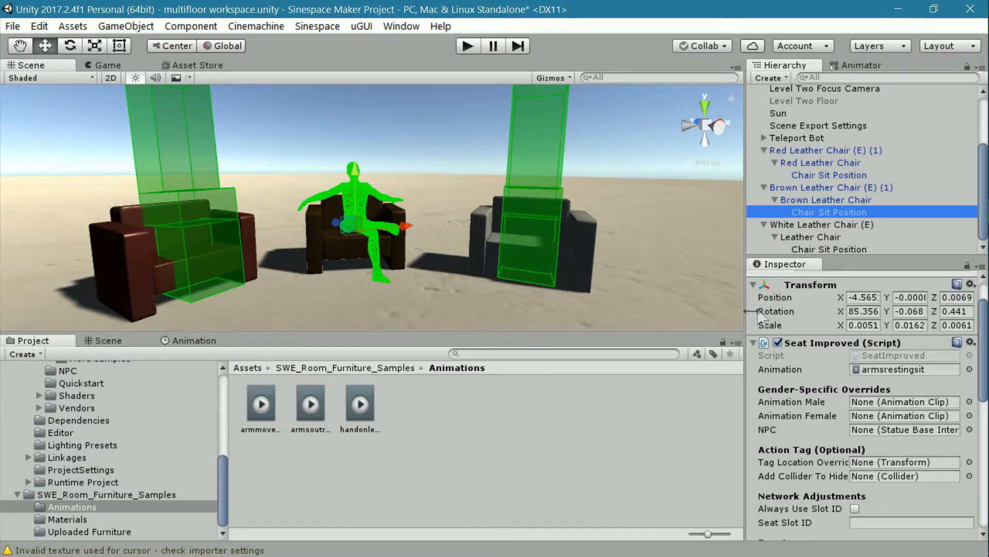
{"action": "left_click", "coordinate": [825, 249]}
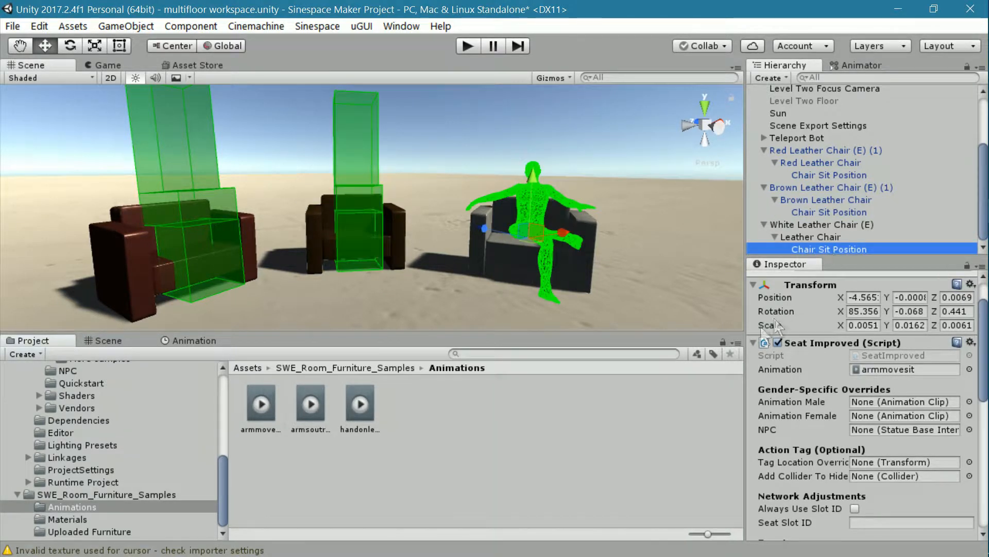
{"action": "left_click_drag", "start_coordinate": [444, 329], "coordinate": [441, 317]}
{"action": "mouse_move", "coordinate": [516, 300]}
{"action": "right_mouse_down"}
{"action": "mouse_move", "coordinate": [533, 297]}
{"action": "mouse_move", "coordinate": [510, 298]}
{"action": "right_mouse_up"}
{"action": "left_click_drag", "start_coordinate": [496, 316], "coordinate": [499, 331]}
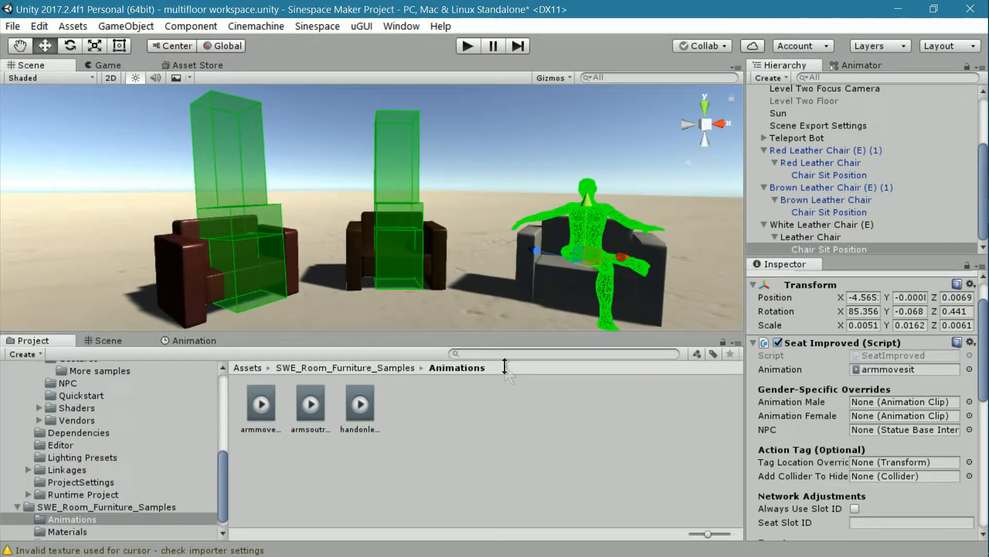
{"action": "scroll", "coordinate": [496, 318], "scroll_direction": "down", "scroll_amount": 3}
{"action": "middle_click_drag", "start_coordinate": [424, 304], "coordinate": [408, 307]}
{"action": "left_click_drag", "start_coordinate": [428, 308], "coordinate": [433, 309], "text": "alt"}
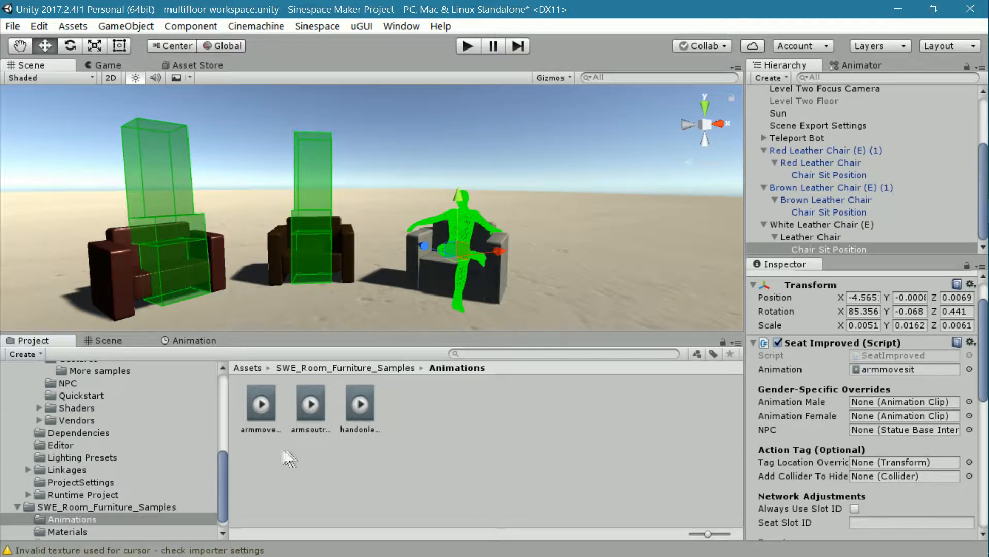
Play the handonlegsit clip in an enlarged preview and examine the pose up close.
{"action": "left_click_drag", "start_coordinate": [221, 462], "coordinate": [224, 382]}
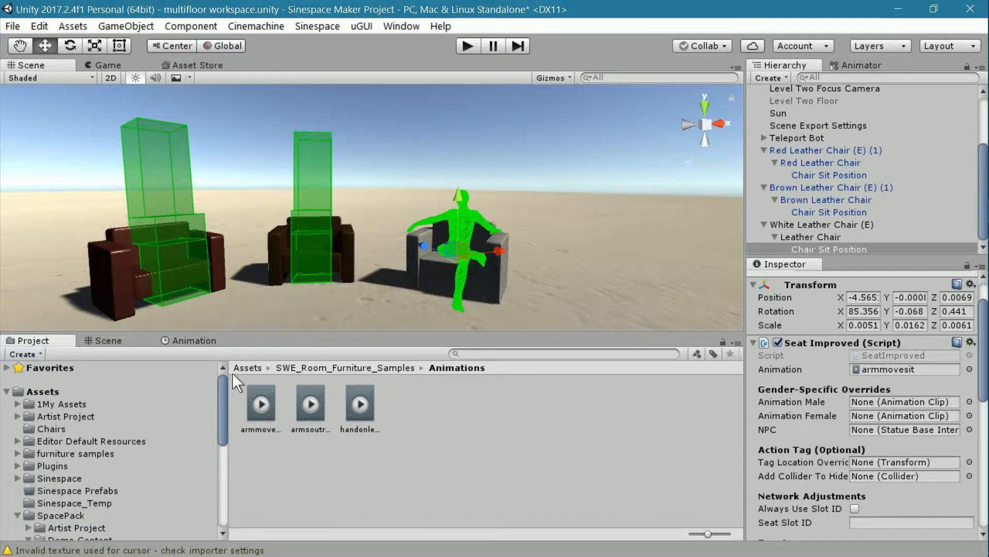
{"action": "left_click", "coordinate": [360, 401]}
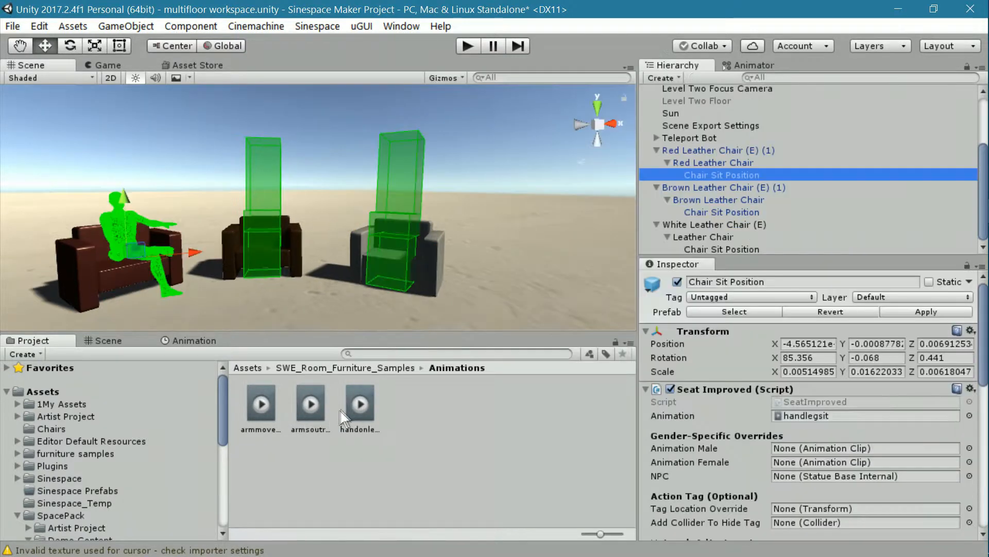
{"action": "left_click", "coordinate": [360, 402]}
{"action": "left_click_drag", "start_coordinate": [821, 534], "coordinate": [827, 243]}
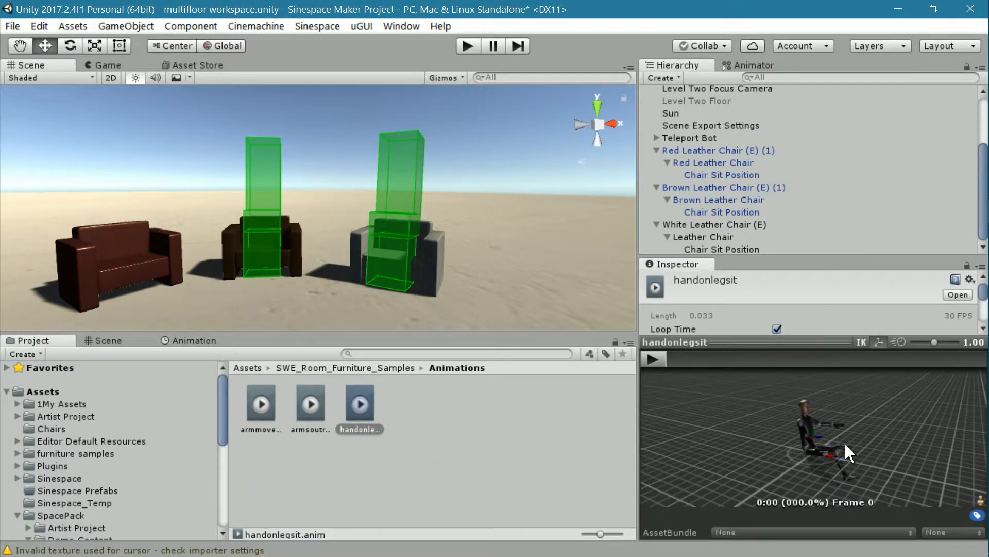
{"action": "scroll", "coordinate": [845, 442], "scroll_direction": "up", "scroll_amount": 5}
{"action": "left_click", "coordinate": [656, 360]}
{"action": "left_click_drag", "start_coordinate": [882, 428], "coordinate": [837, 420]}
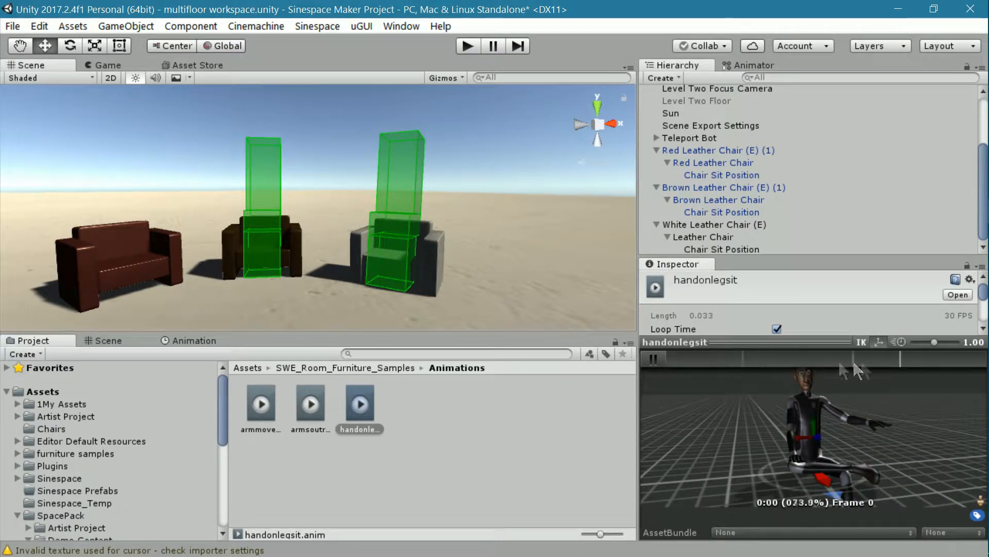
{"action": "scroll", "coordinate": [773, 358], "scroll_direction": "up", "scroll_amount": 1}
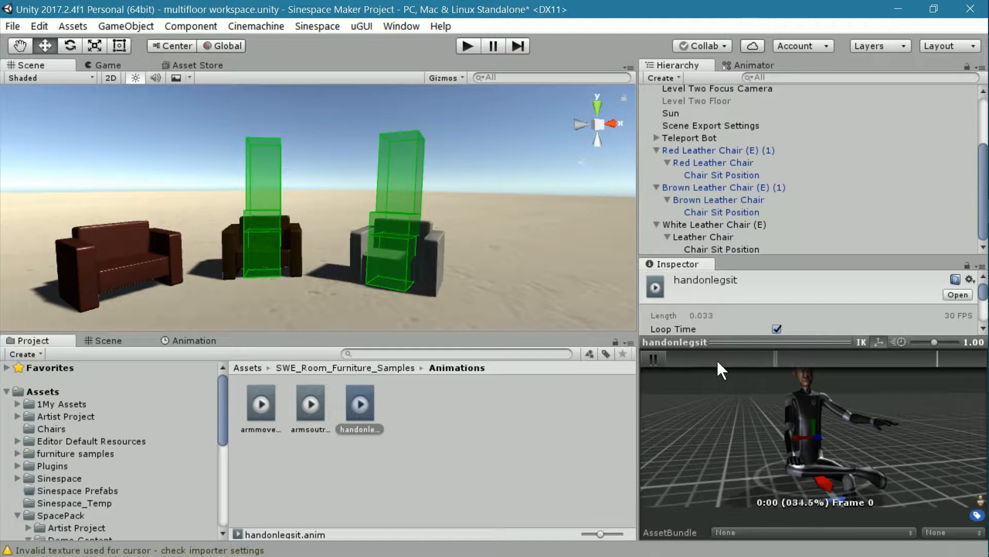
{"action": "left_click_drag", "start_coordinate": [752, 346], "coordinate": [752, 534]}
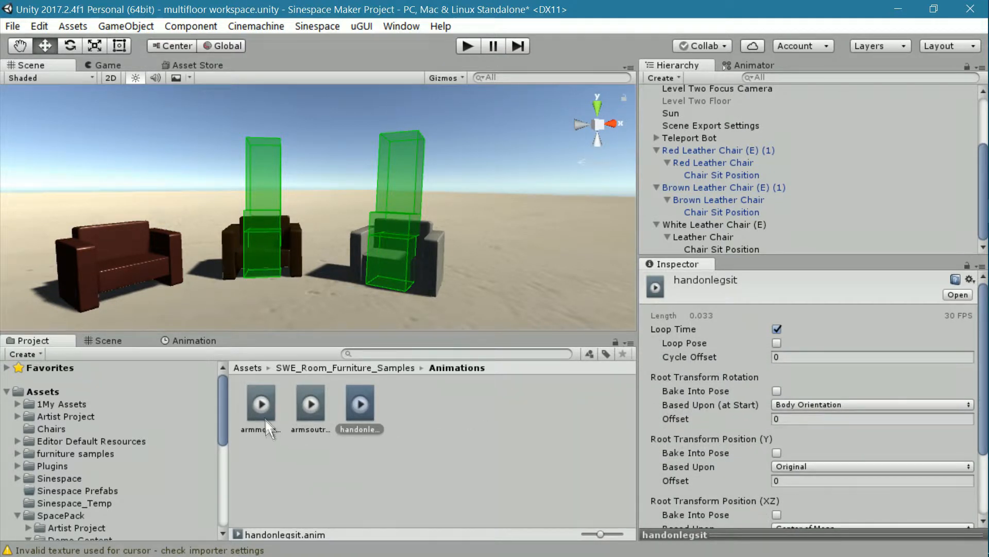
Inspect the armmovesit clip's settings and the white leather chair's Chair Sit Position.
{"action": "left_click", "coordinate": [261, 397]}
{"action": "middle_click_drag", "start_coordinate": [436, 305], "coordinate": [453, 304]}
{"action": "left_click_drag", "start_coordinate": [345, 295], "coordinate": [404, 272], "text": "alt"}
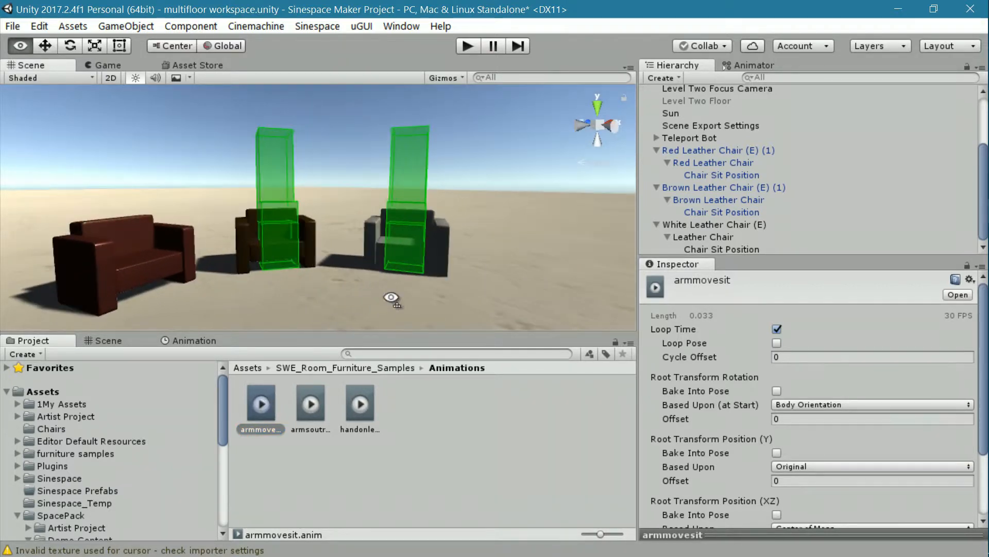
{"action": "left_click", "coordinate": [703, 246]}
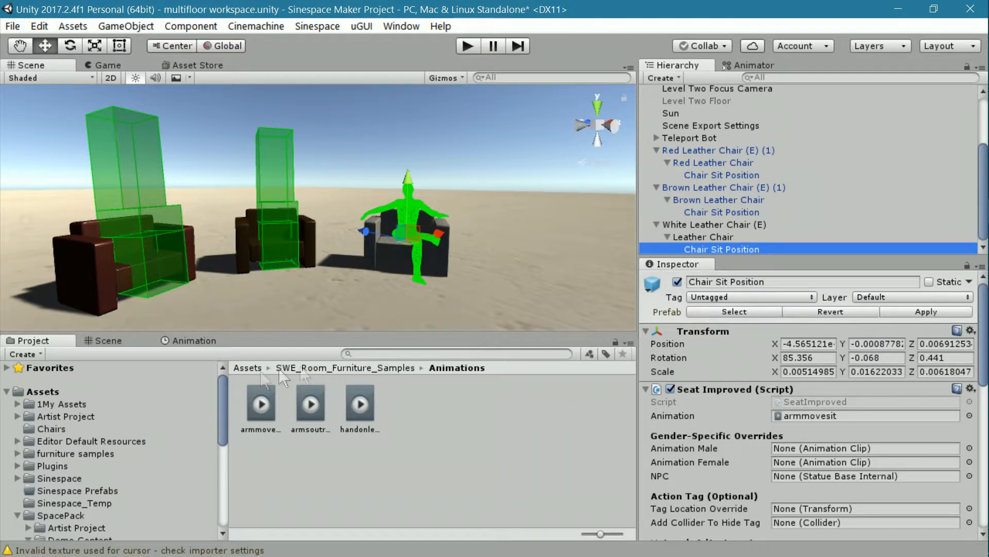
Search all assets for 2015 and place the 2015 Male model in the scene beside the white leather chair.
{"action": "left_click", "coordinate": [41, 392]}
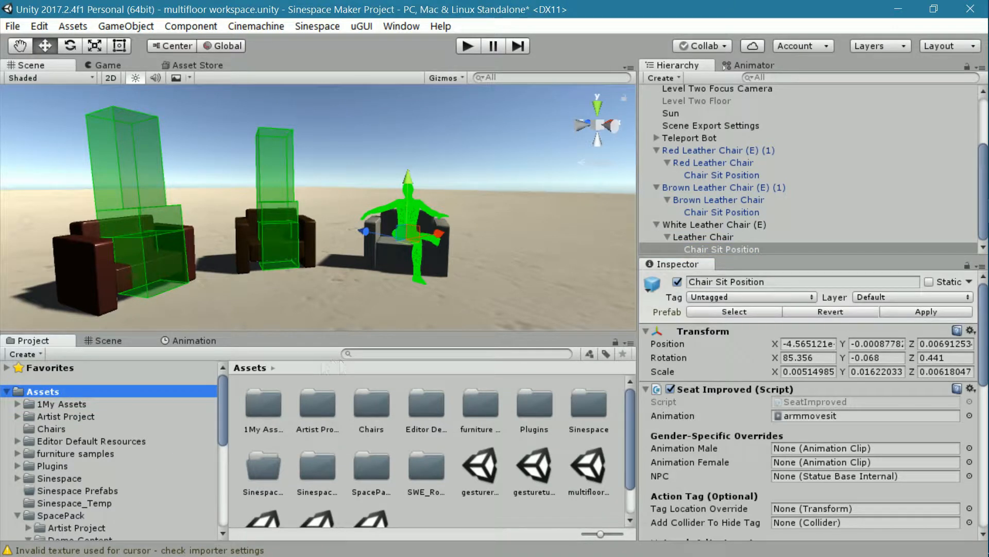
{"action": "left_click", "coordinate": [382, 354]}
{"action": "type", "text": "2015"}
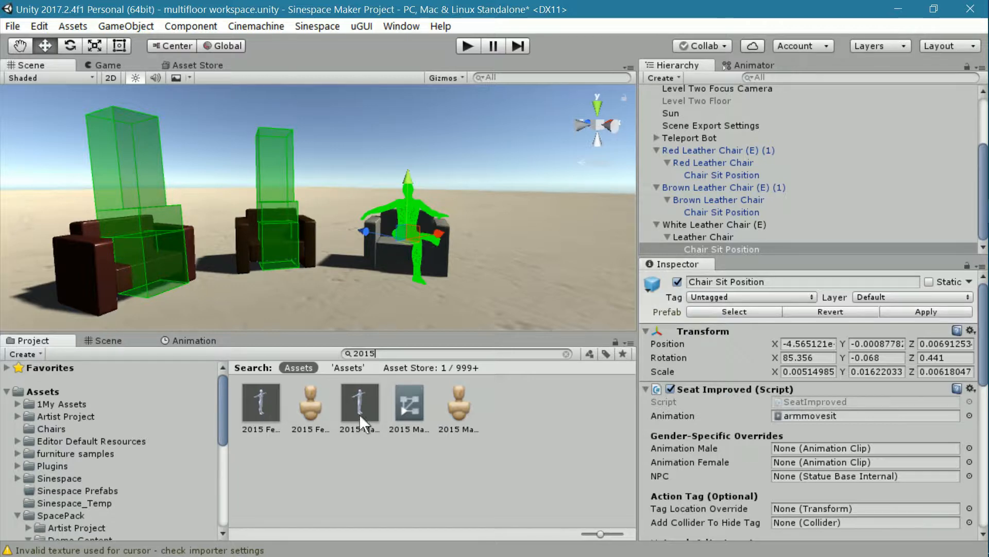
{"action": "middle_click_drag", "start_coordinate": [460, 282], "coordinate": [391, 291]}
{"action": "left_click_drag", "start_coordinate": [360, 410], "coordinate": [424, 309]}
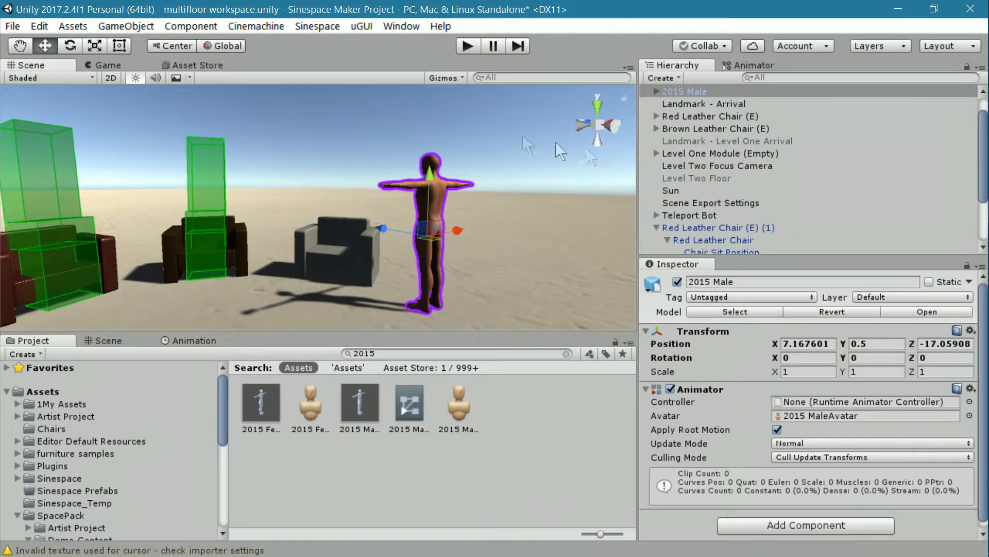
Rotate the 2015 Male to about -117° around Y and move it to Z -15.73, over the white leather chair.
{"action": "left_click", "coordinate": [694, 91]}
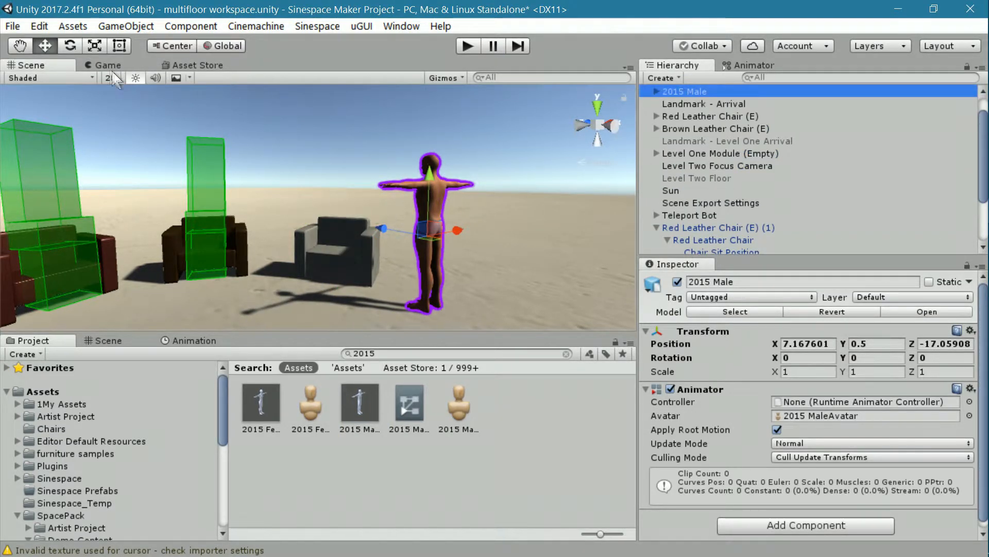
{"action": "left_click", "coordinate": [72, 44]}
{"action": "left_click_drag", "start_coordinate": [418, 245], "coordinate": [696, 229]}
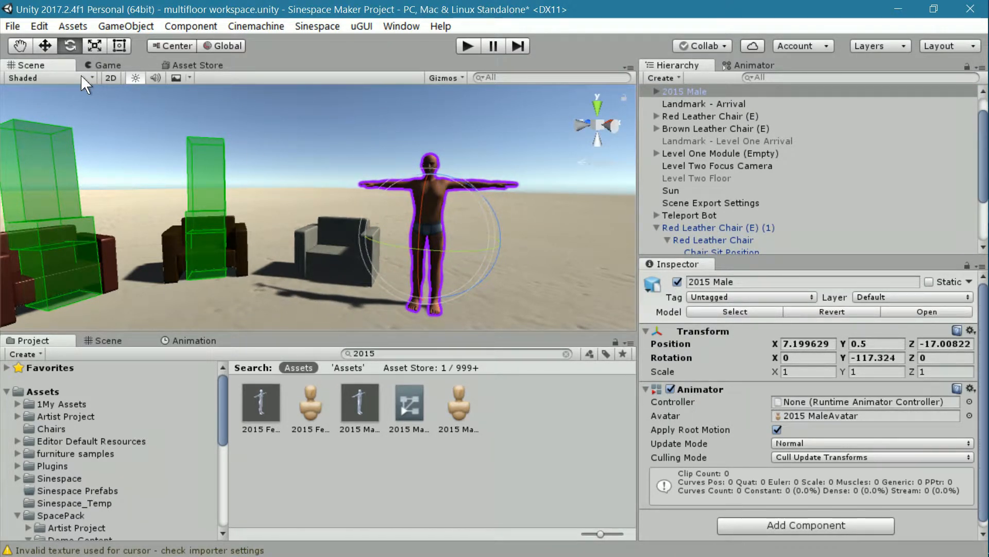
{"action": "key", "text": "w"}
{"action": "left_click_drag", "start_coordinate": [384, 225], "coordinate": [301, 222]}
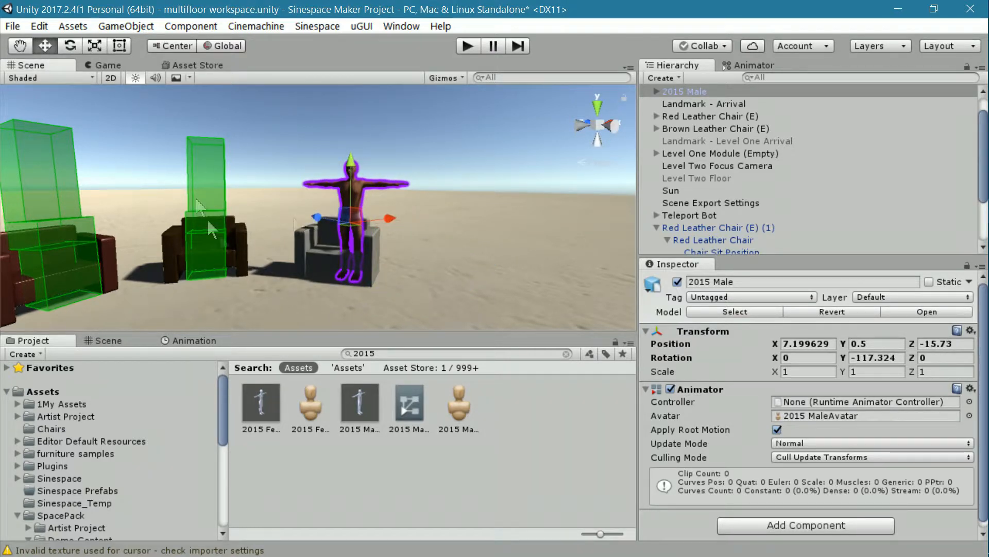
Fine-tune the 2015 Male's Y rotation to about -134° and shift it along X to 6.995 to line up with the chair.
{"action": "scroll", "coordinate": [240, 258], "scroll_direction": "up", "scroll_amount": 5}
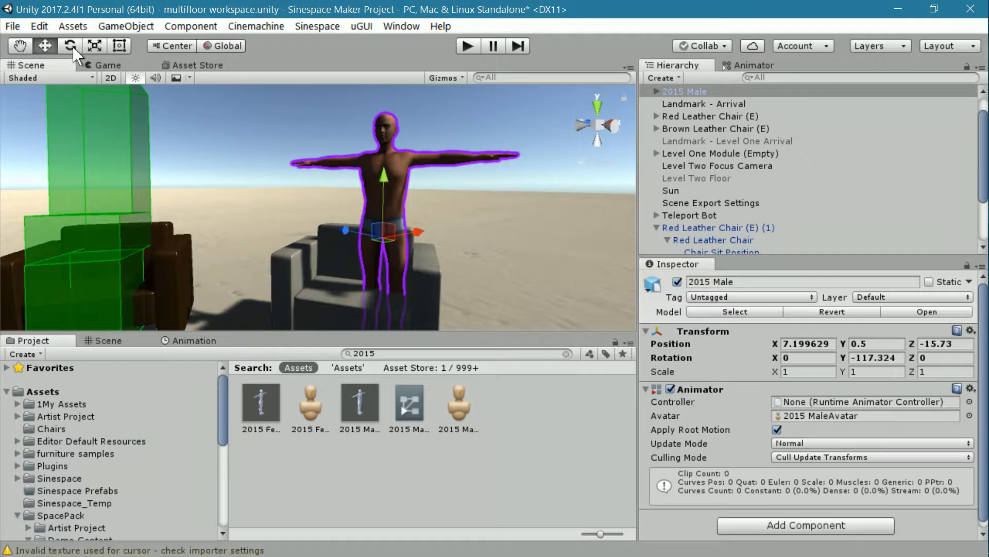
{"action": "left_click", "coordinate": [70, 46]}
{"action": "left_click_drag", "start_coordinate": [364, 258], "coordinate": [400, 261]}
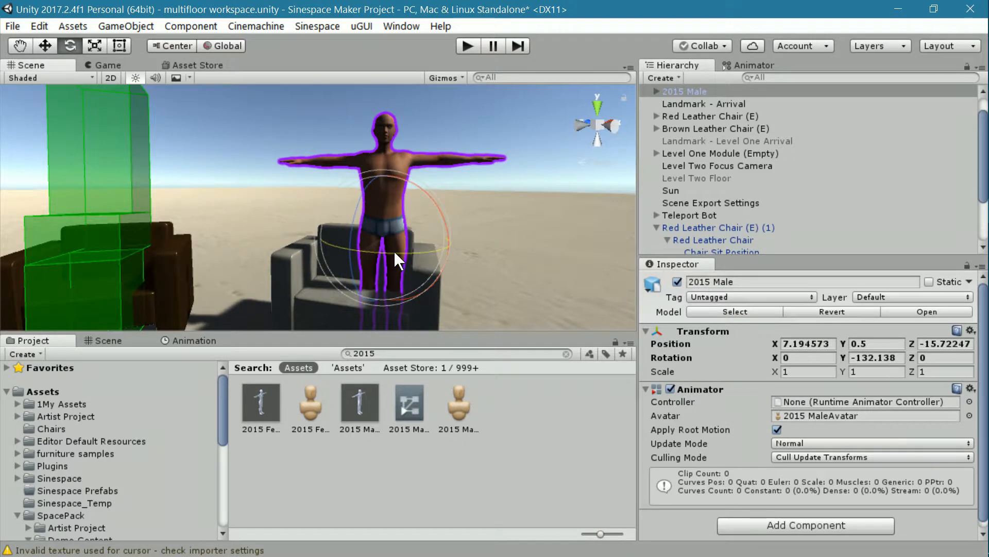
{"action": "left_click", "coordinate": [45, 46]}
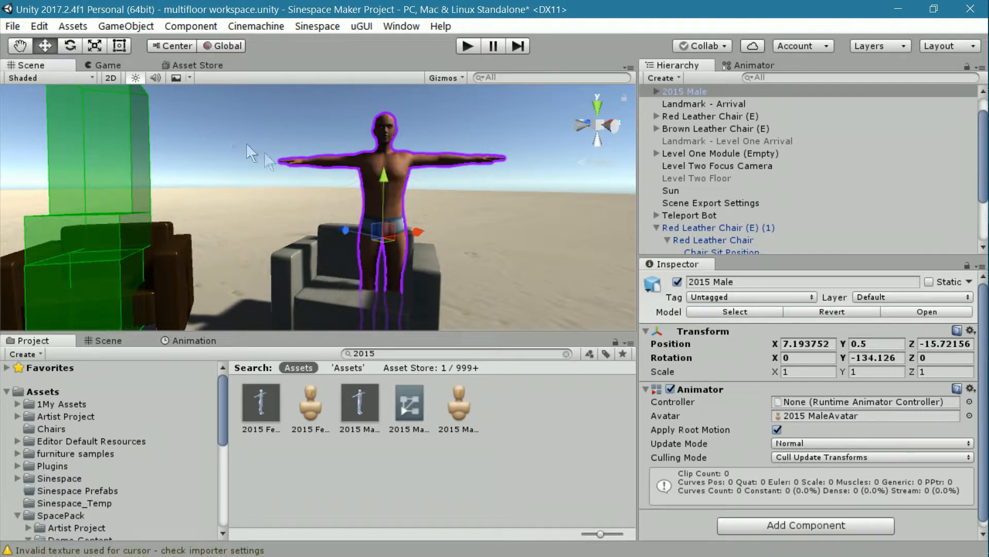
{"action": "left_click_drag", "start_coordinate": [418, 225], "coordinate": [403, 230]}
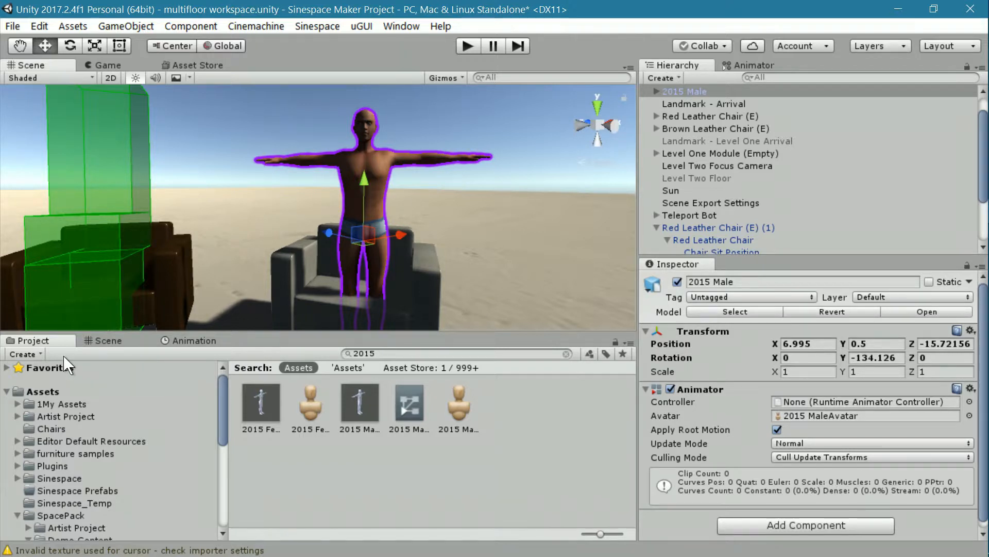
Open the Animations folder inside SWE_Room_Furniture_Samples.
{"action": "scroll", "coordinate": [88, 417], "scroll_direction": "down", "scroll_amount": 10}
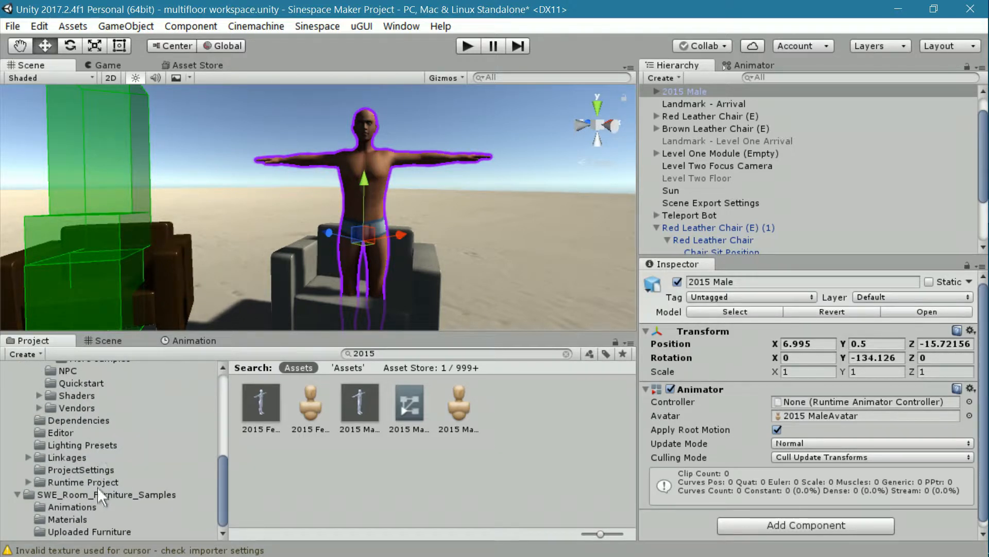
{"action": "left_click", "coordinate": [98, 493]}
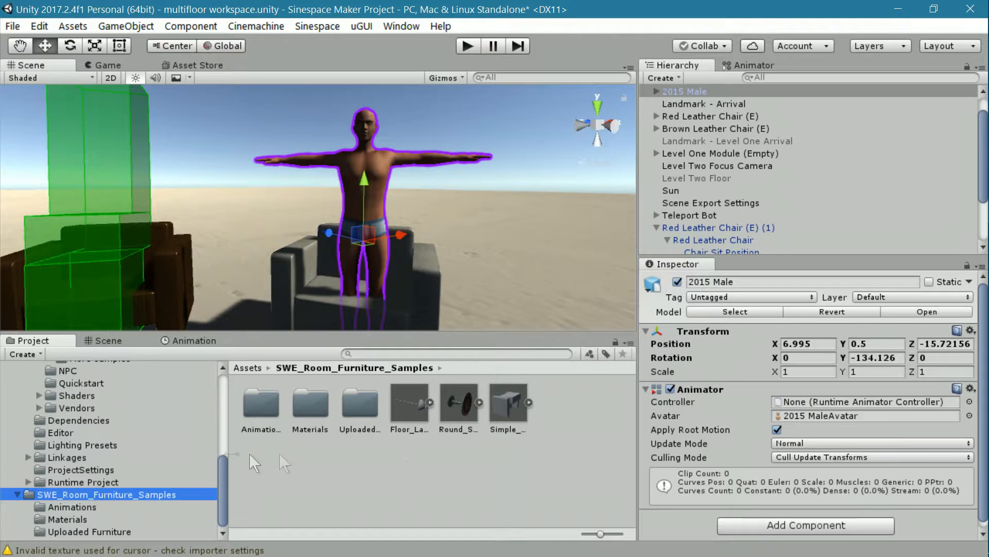
{"action": "left_click", "coordinate": [70, 506]}
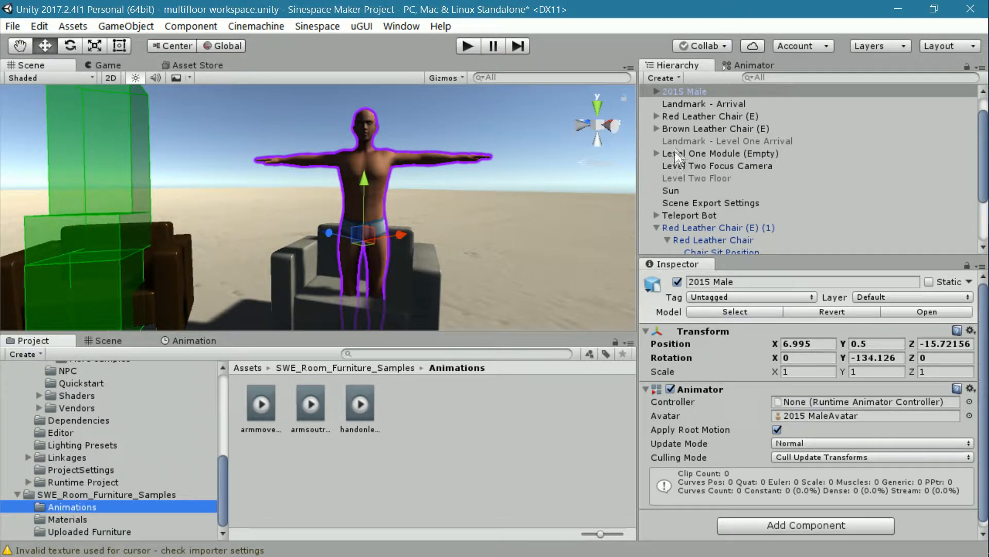
Break the 2015 Male's prefab instance and rename the object 2015 Sits Male.
{"action": "left_click", "coordinate": [691, 89]}
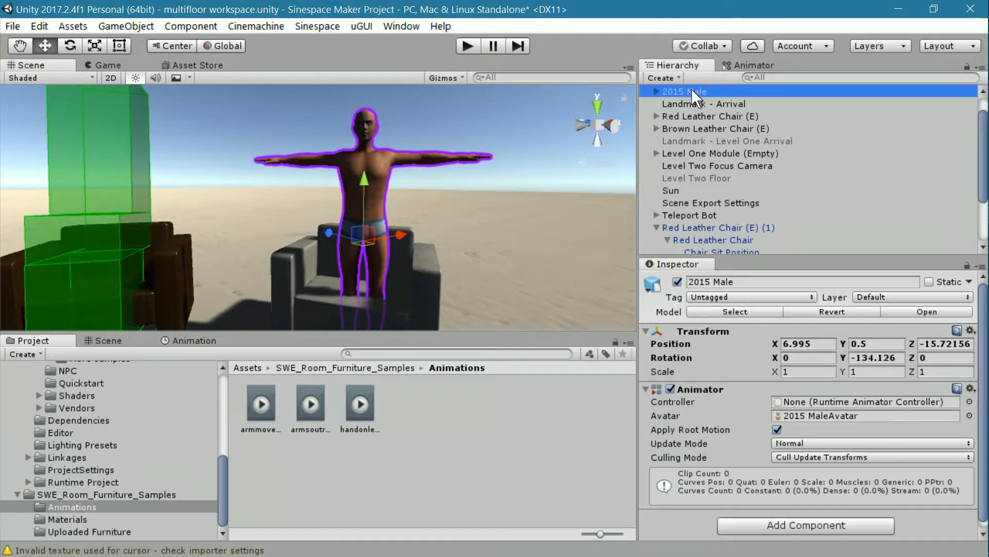
{"action": "left_click", "coordinate": [132, 27]}
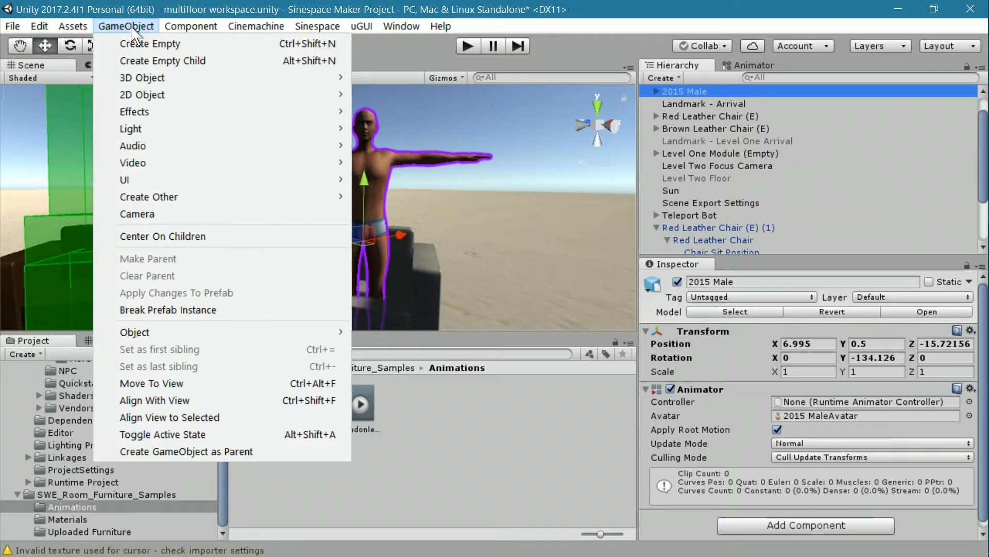
{"action": "left_click", "coordinate": [140, 306]}
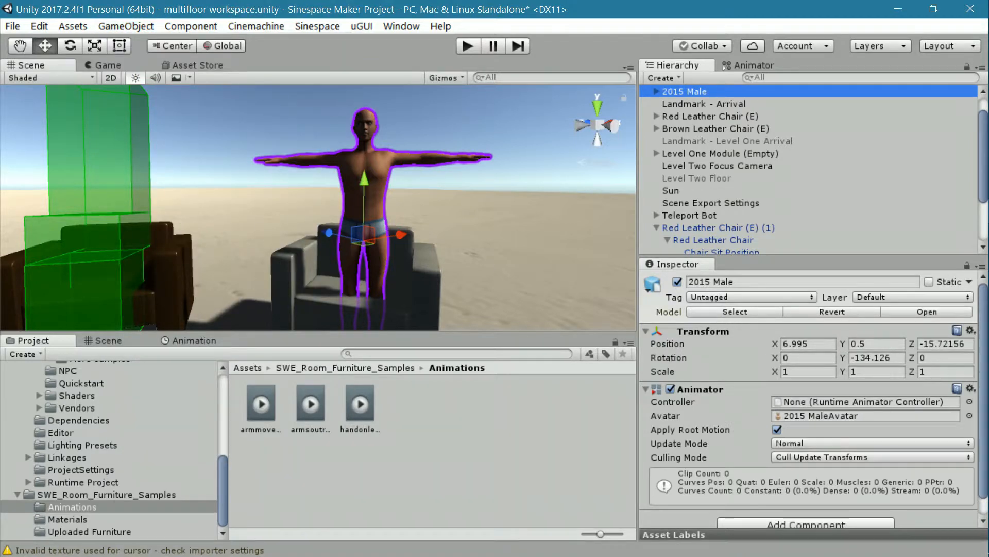
{"action": "left_click", "coordinate": [717, 282]}
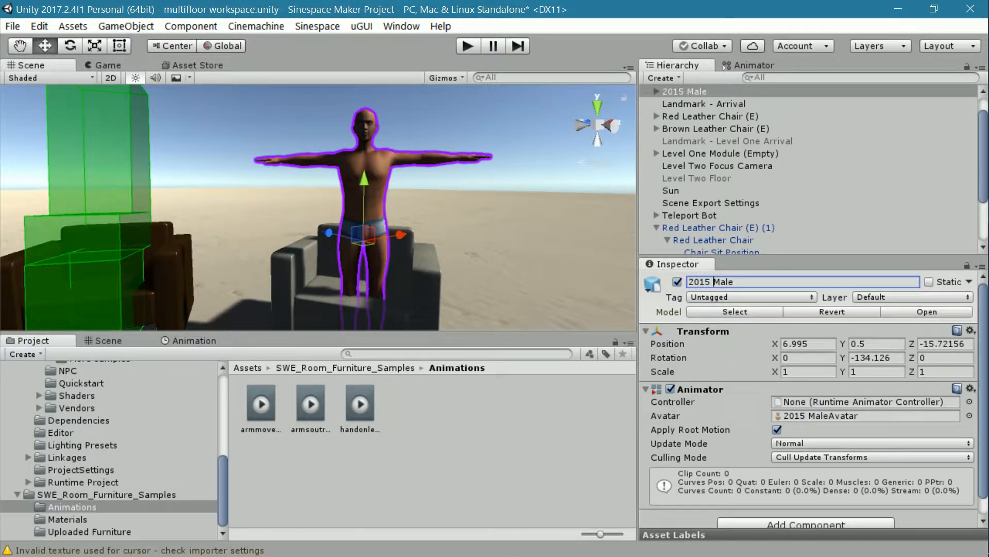
{"action": "type", "text": "Sits"}
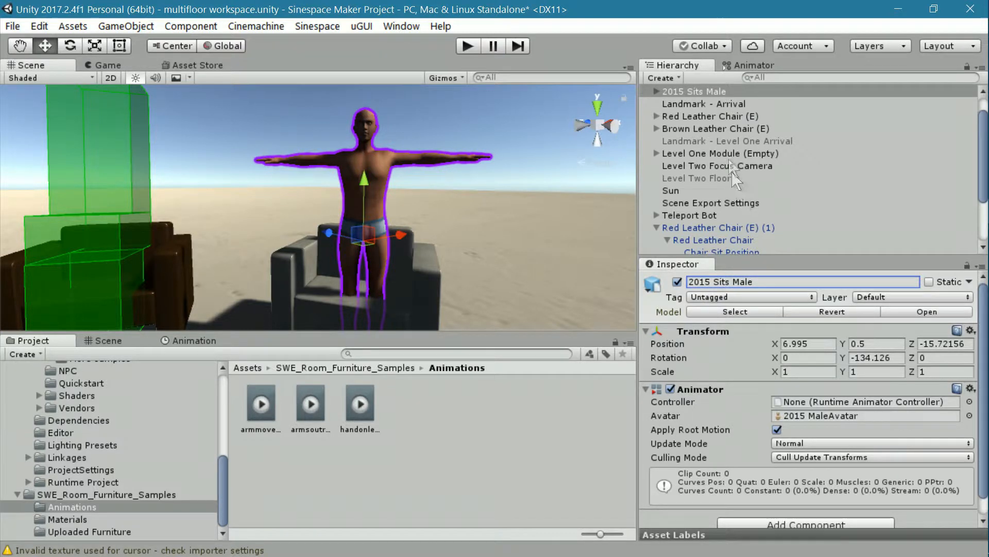
Reorder the 2015 Sits Male to sit just below Teleport Bot in the object list and collapse the duplicate red and brown chairs.
{"action": "left_click_drag", "start_coordinate": [706, 90], "coordinate": [682, 221]}
{"action": "scroll", "coordinate": [681, 219], "scroll_direction": "down", "scroll_amount": 2}
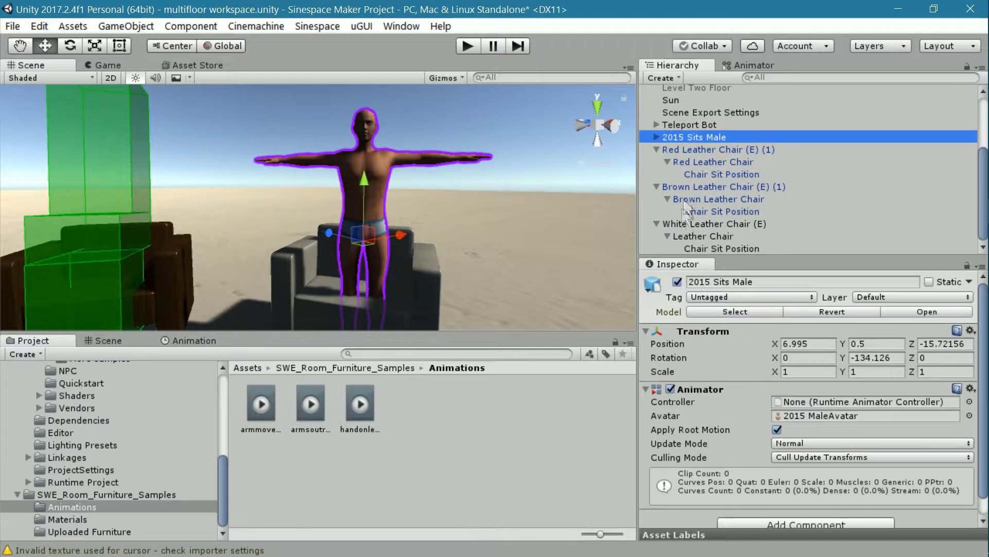
{"action": "left_click", "coordinate": [657, 150]}
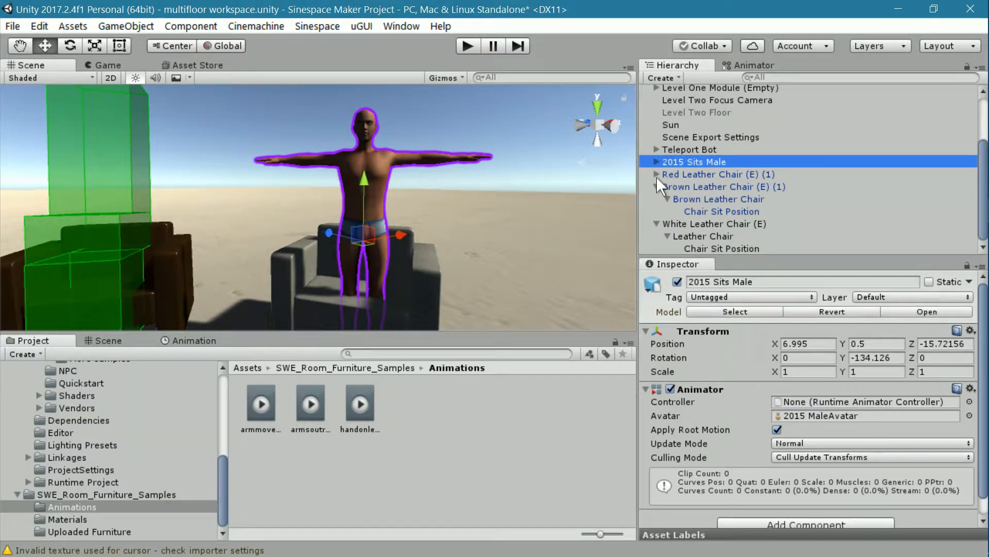
{"action": "left_click", "coordinate": [657, 187]}
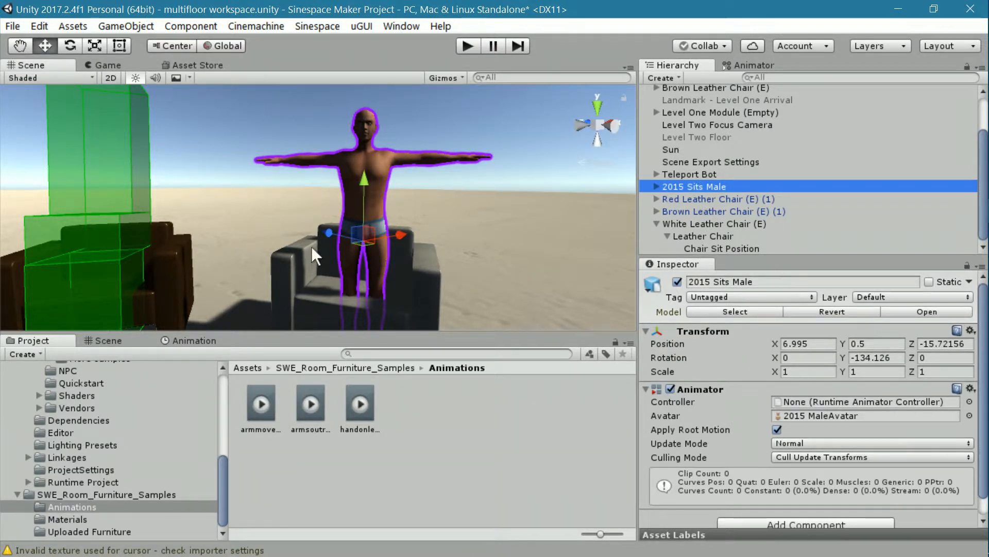
Shift the 2015 Sits Male along Z to -15.688 and check its Animator settings.
{"action": "left_click_drag", "start_coordinate": [325, 232], "coordinate": [321, 231]}
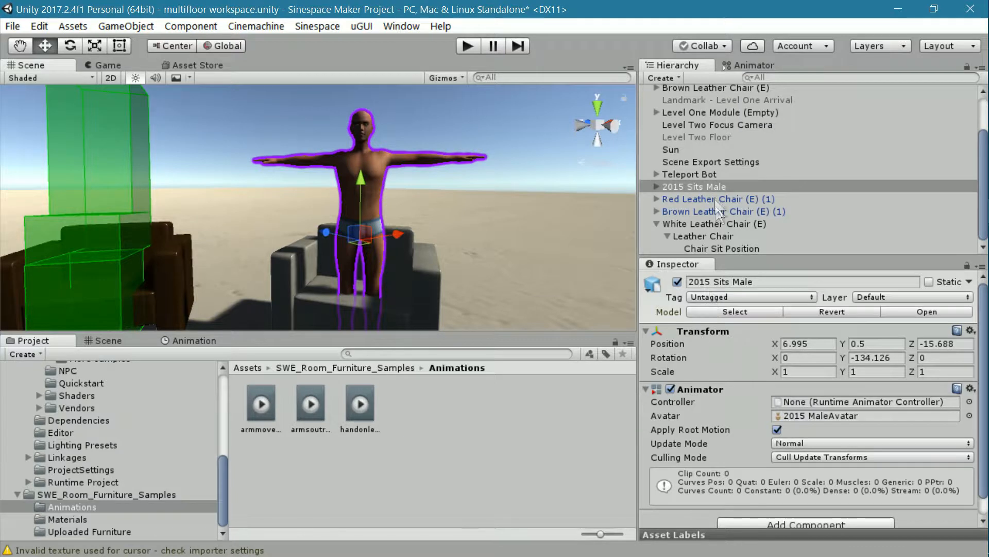
{"action": "left_click", "coordinate": [698, 186]}
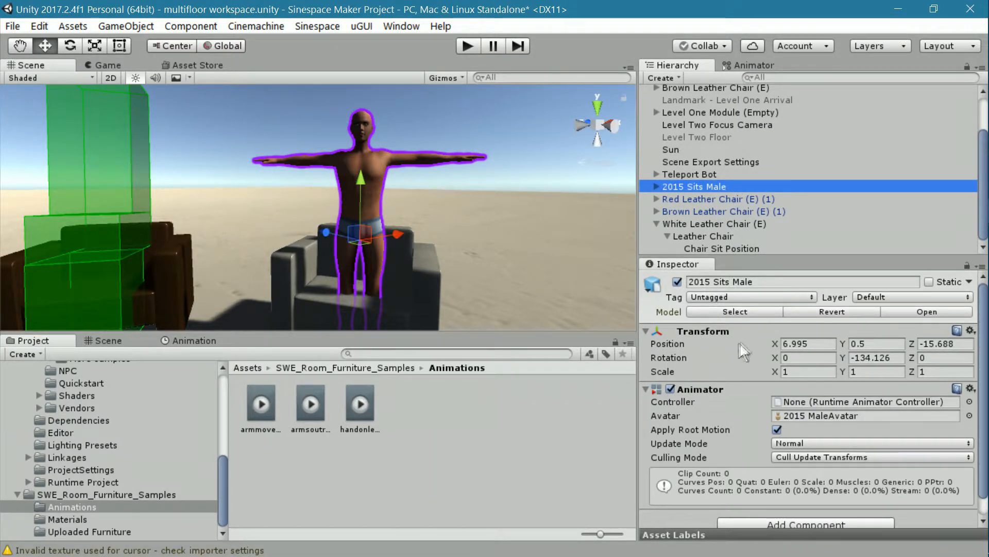
{"action": "scroll", "coordinate": [738, 378], "scroll_direction": "down", "scroll_amount": 1}
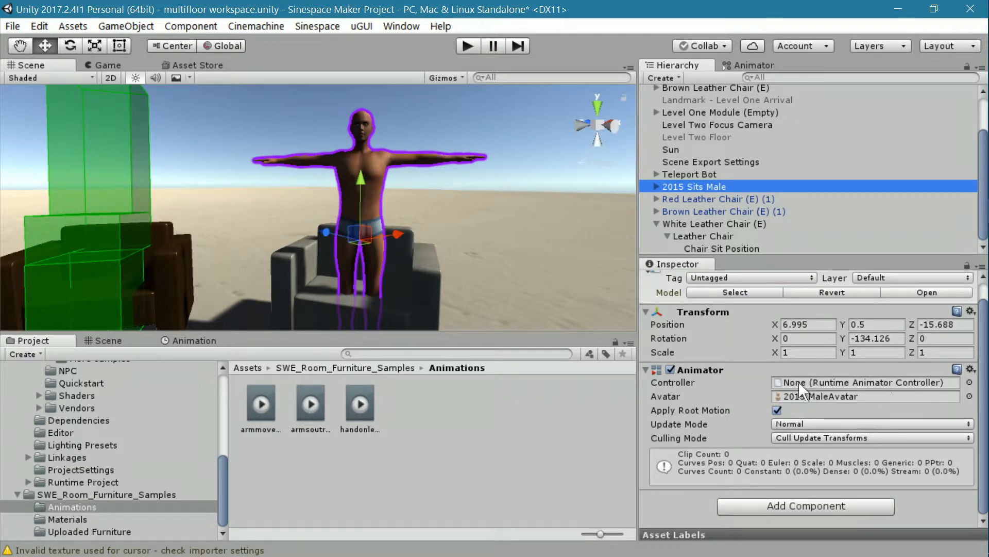
Create an Animator Controller named Sits in the Animations folder.
{"action": "right_click", "coordinate": [416, 416]}
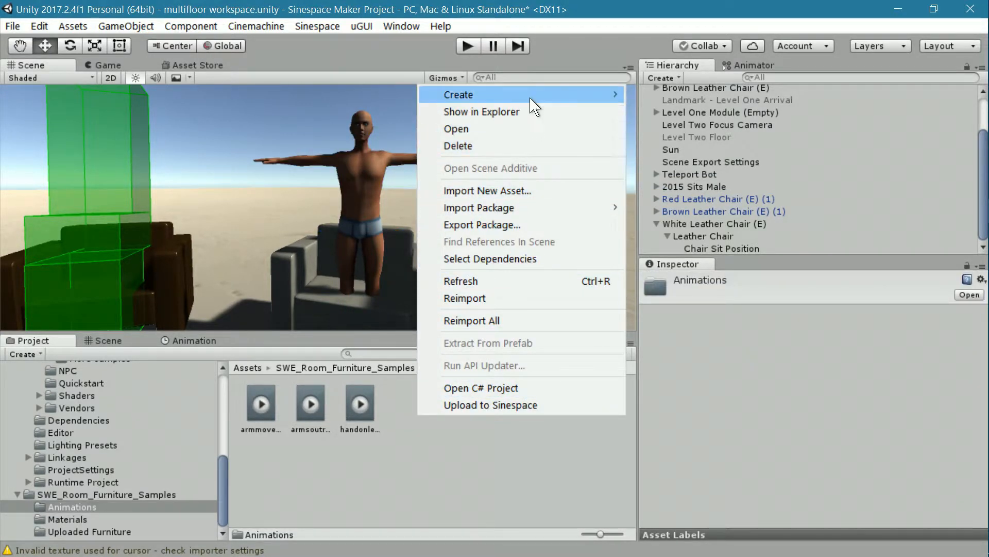
{"action": "mouse_move", "coordinate": [531, 98]}
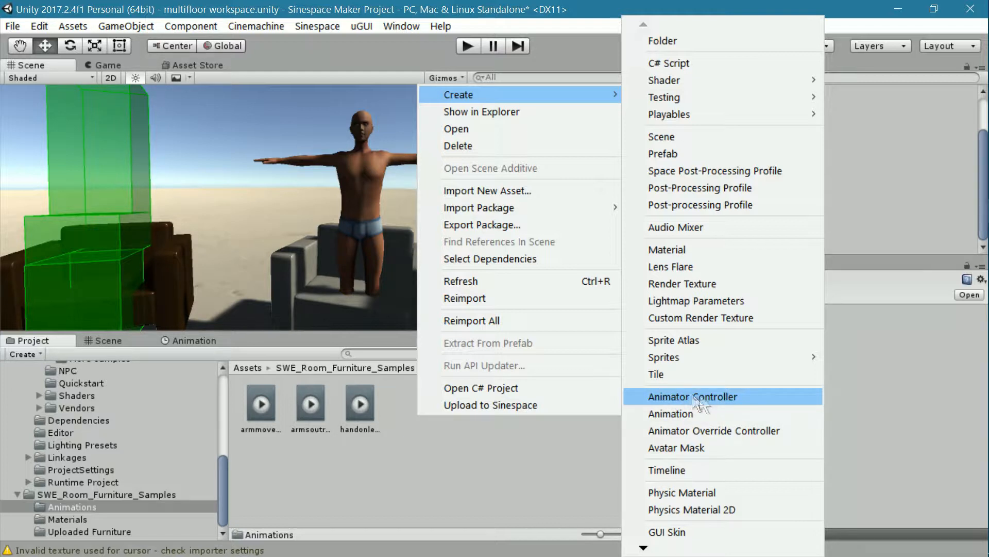
{"action": "left_click", "coordinate": [716, 398]}
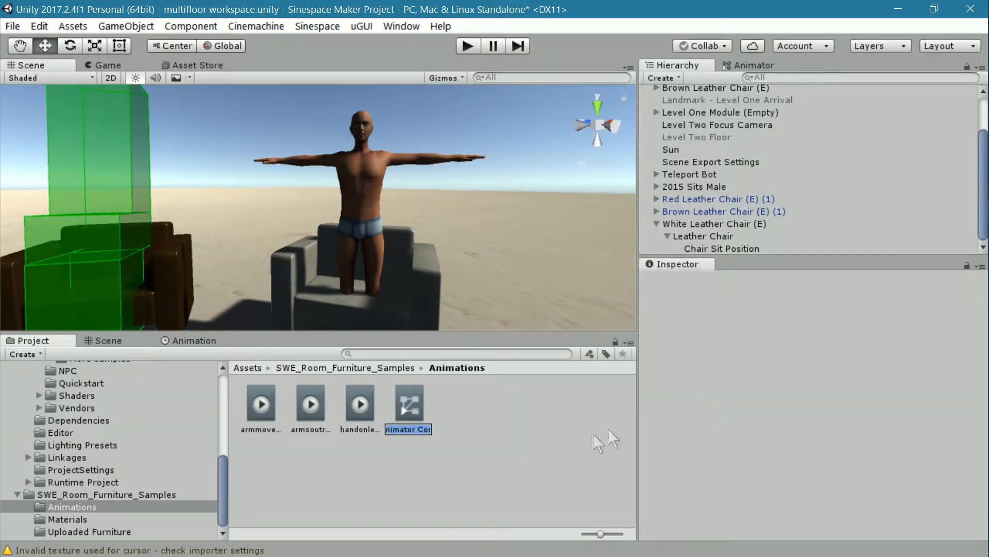
{"action": "type", "text": "Sits"}
{"action": "key", "text": "Return"}
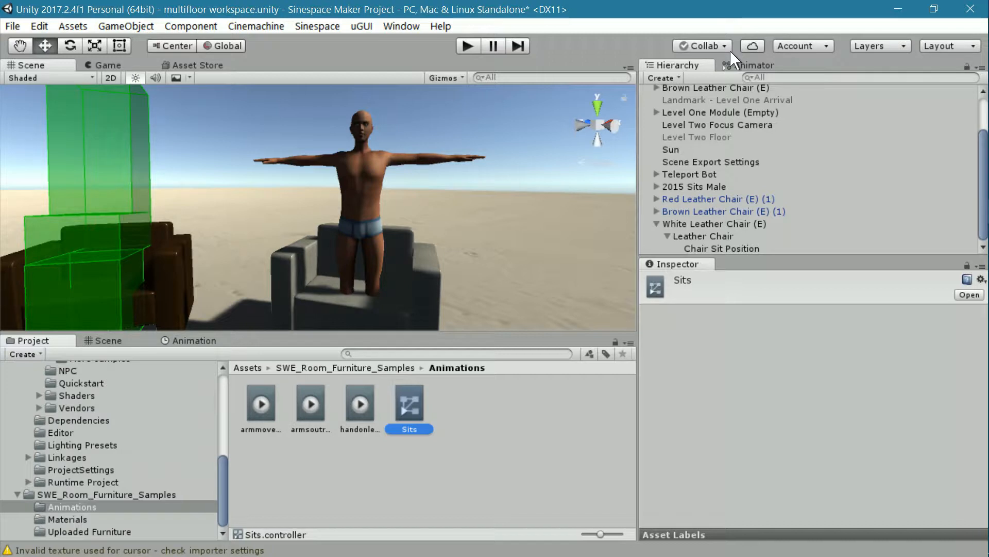
Show the Sits controller's state graph in the Animator view and enlarge the view vertically.
{"action": "left_click", "coordinate": [761, 63]}
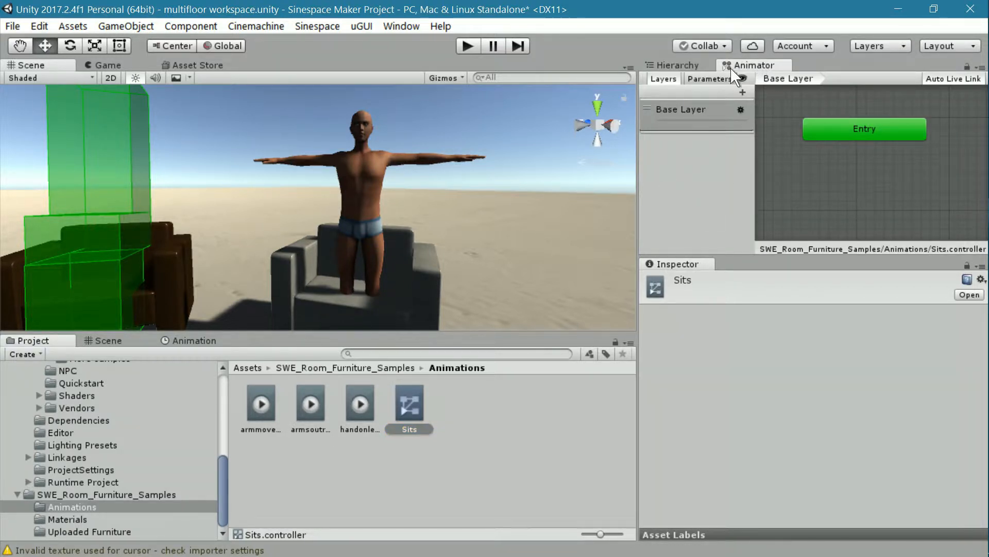
{"action": "left_click", "coordinate": [402, 27]}
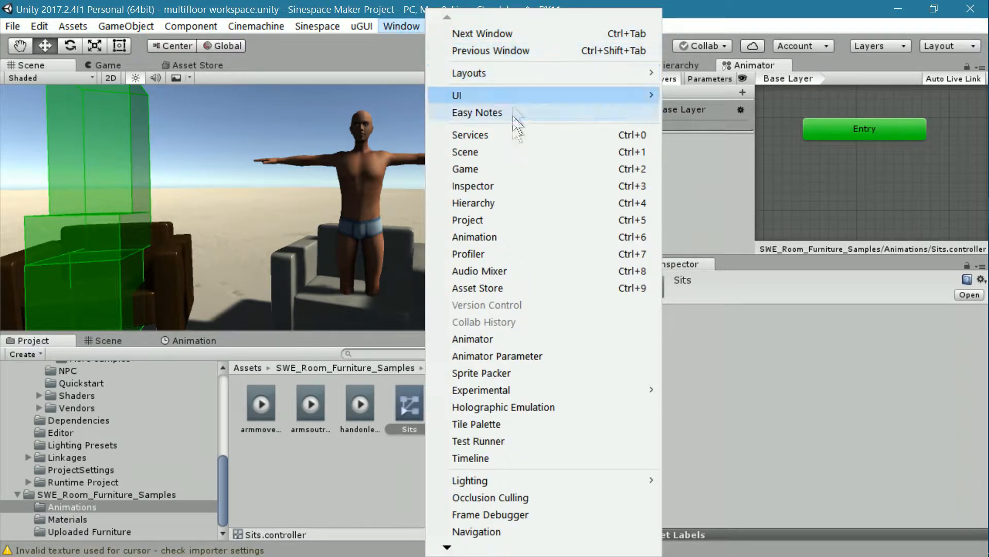
{"action": "left_click", "coordinate": [493, 341]}
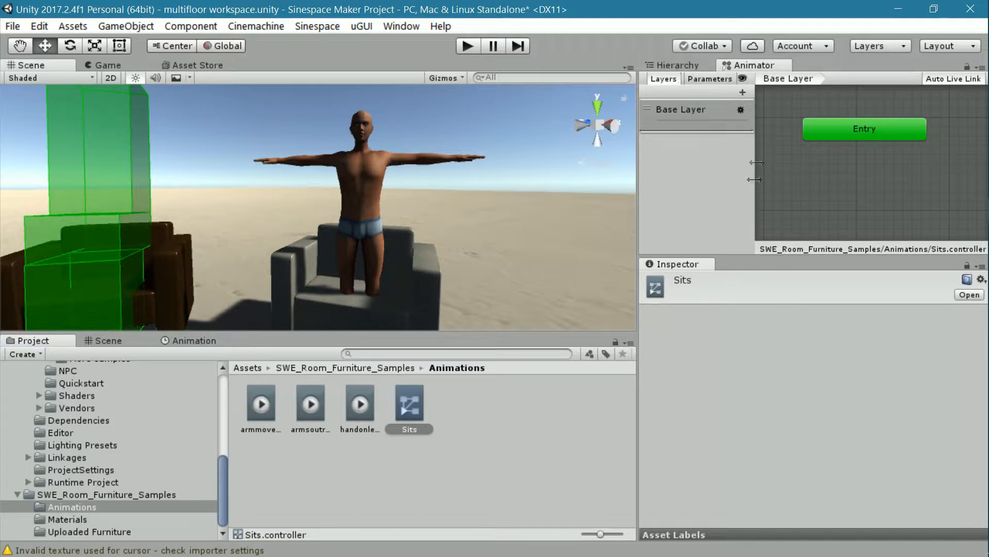
{"action": "left_click_drag", "start_coordinate": [732, 256], "coordinate": [732, 307]}
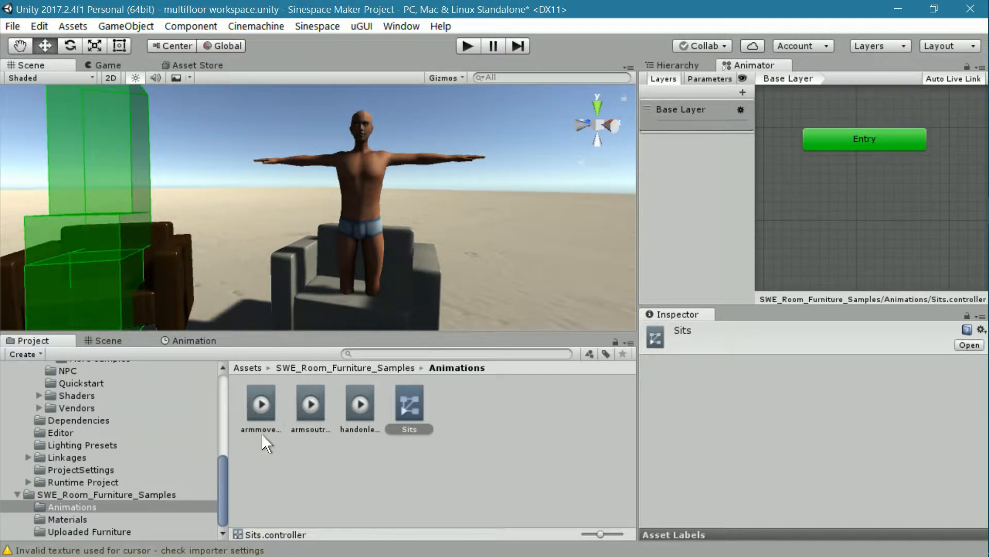
Add the armmovesit clip as a state below Entry in the Sits controller and review the clip's loop and root transform settings.
{"action": "left_click", "coordinate": [258, 408]}
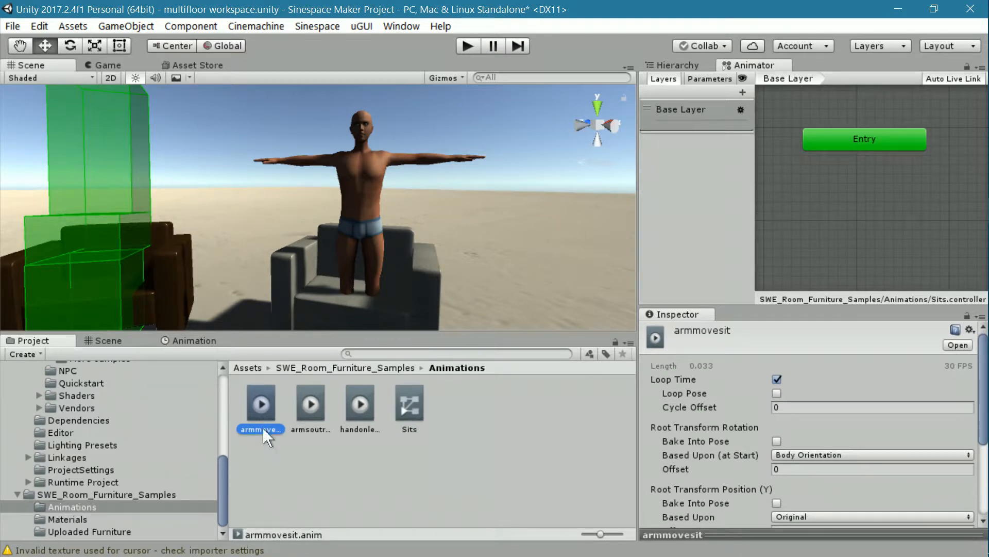
{"action": "left_click_drag", "start_coordinate": [260, 404], "coordinate": [769, 259]}
{"action": "left_click_drag", "start_coordinate": [803, 191], "coordinate": [799, 206]}
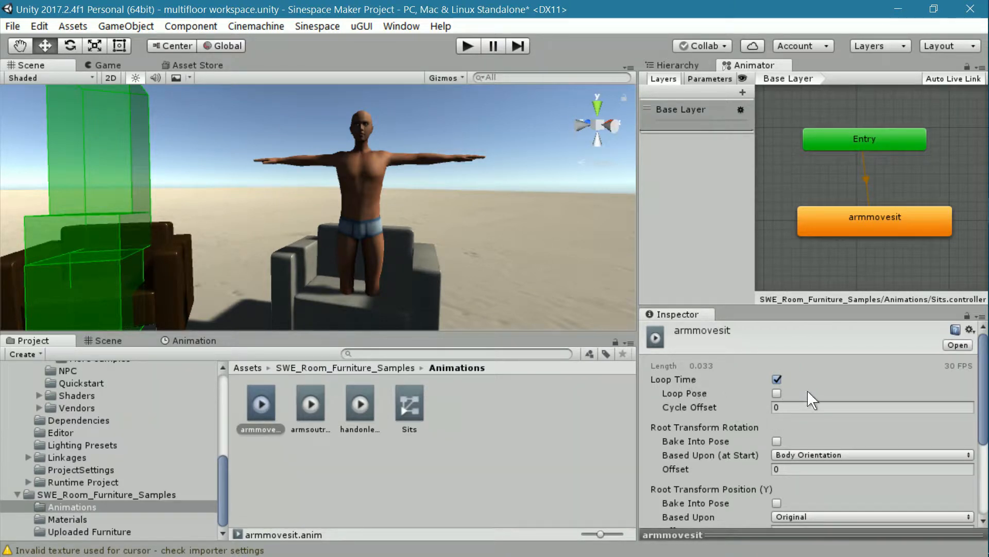
{"action": "scroll", "coordinate": [804, 472], "scroll_direction": "down", "scroll_amount": 5}
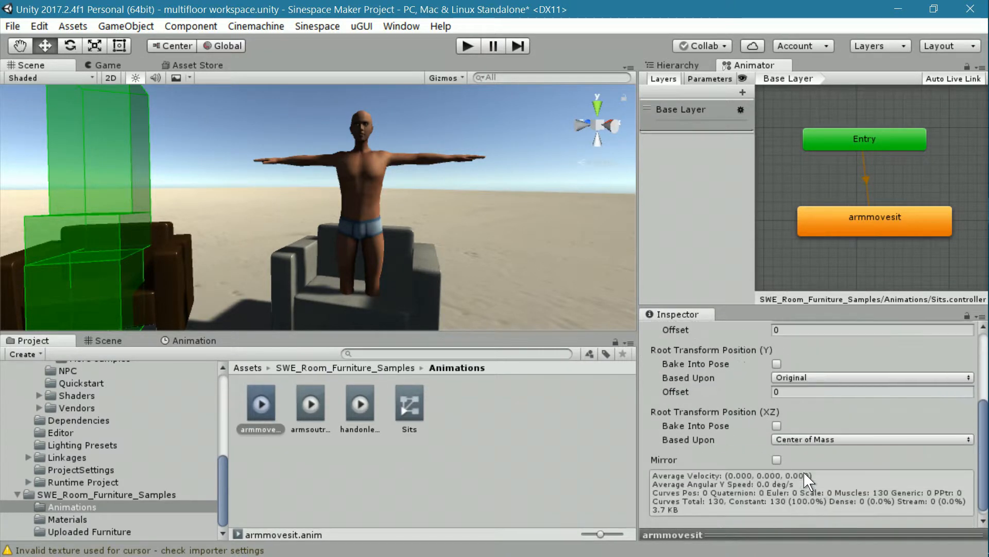
{"action": "scroll", "coordinate": [805, 459], "scroll_direction": "up", "scroll_amount": 3}
{"action": "scroll", "coordinate": [804, 453], "scroll_direction": "up", "scroll_amount": 2}
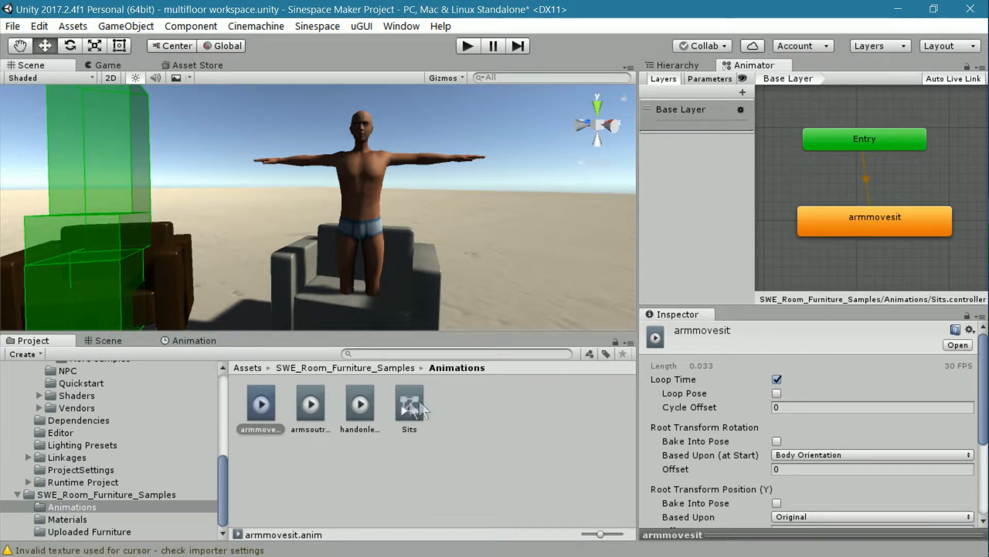
Assign the Sits controller to the Animator of the 2015 Sits Male.
{"action": "left_click", "coordinate": [678, 65]}
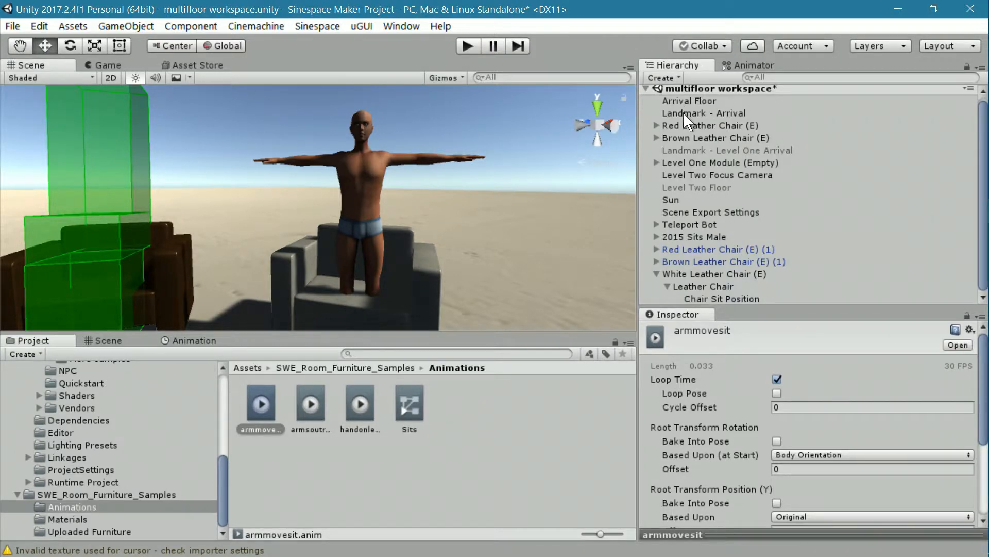
{"action": "left_click", "coordinate": [696, 237]}
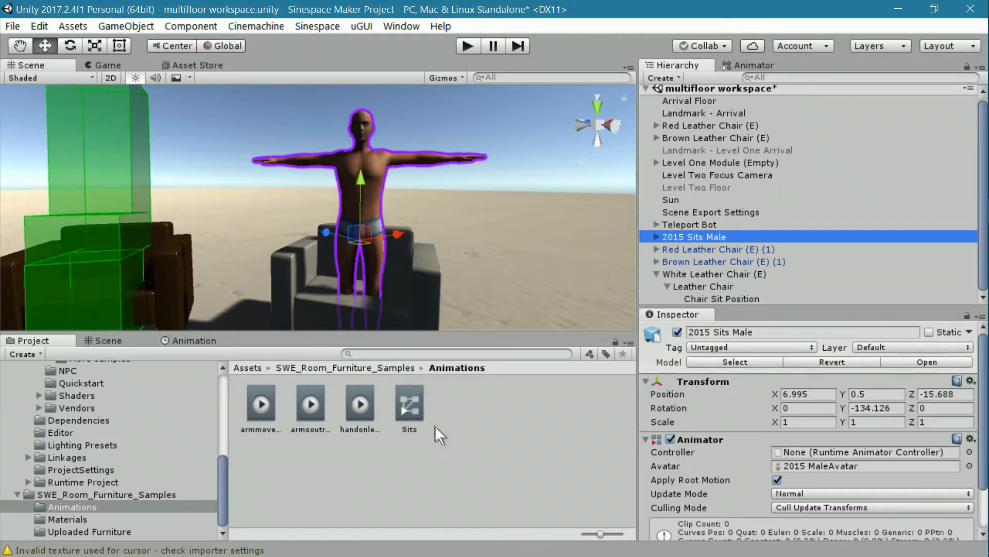
{"action": "left_click_drag", "start_coordinate": [411, 403], "coordinate": [807, 452]}
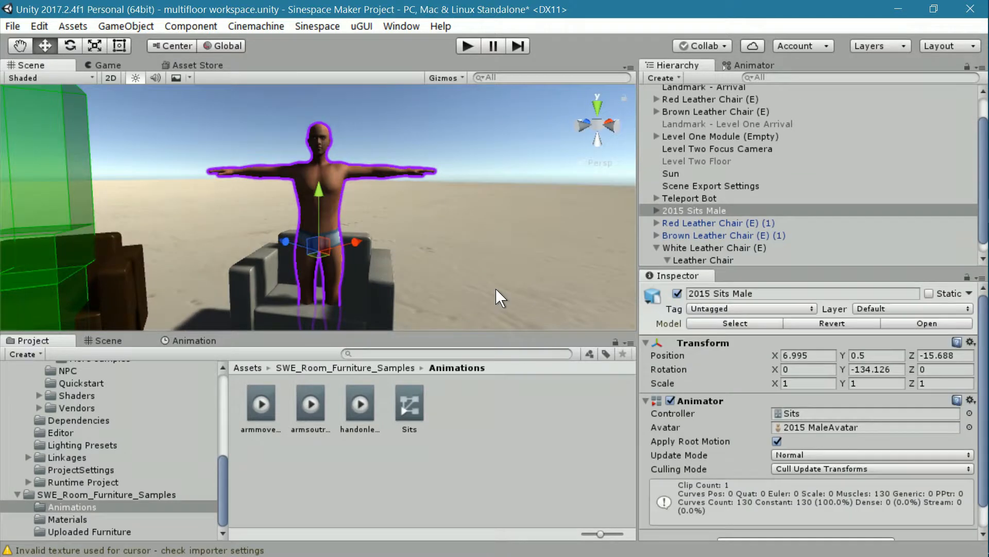
{"action": "left_click", "coordinate": [701, 211]}
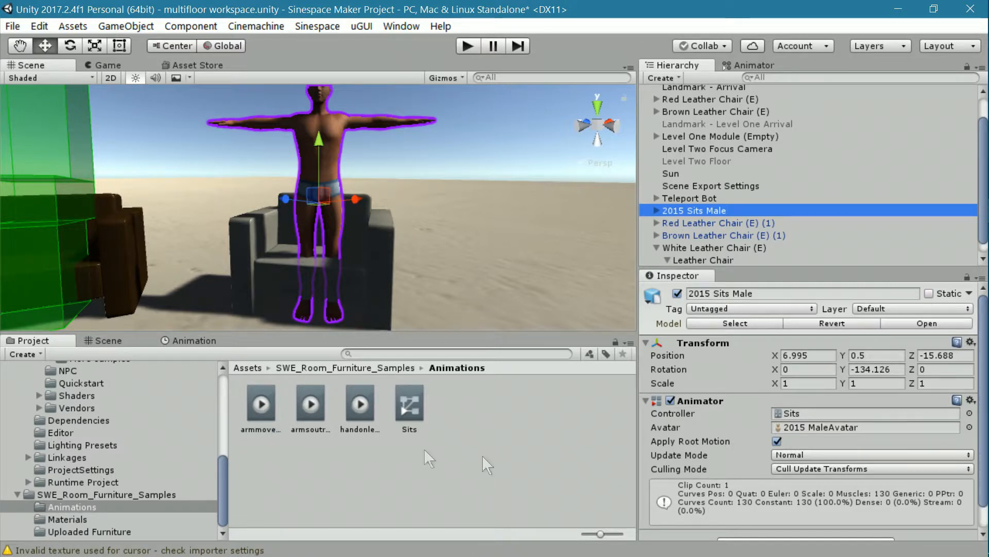
Open the armmovesit clip's keyframes in the Animation view, linked to the 2015 Sits Male.
{"action": "left_click", "coordinate": [262, 401]}
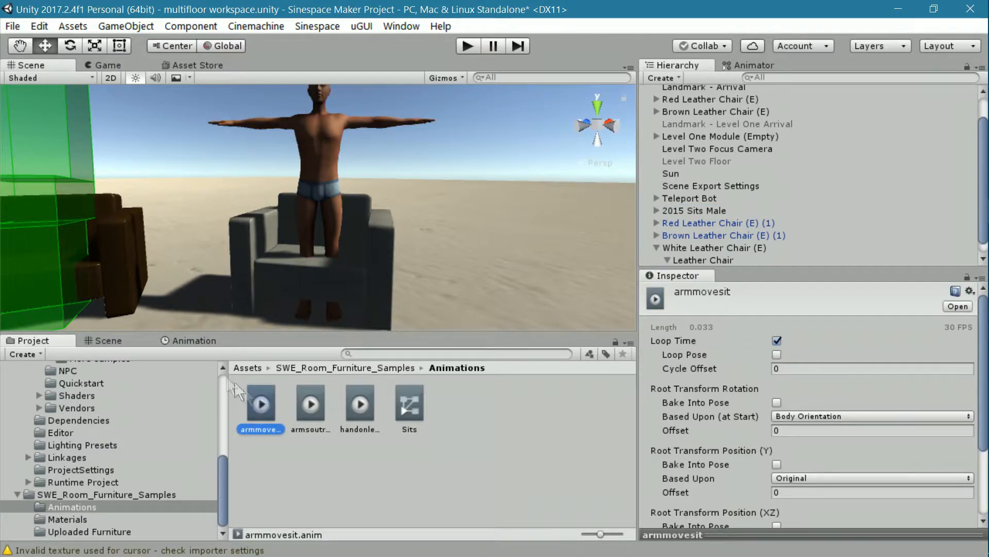
{"action": "left_click", "coordinate": [202, 340]}
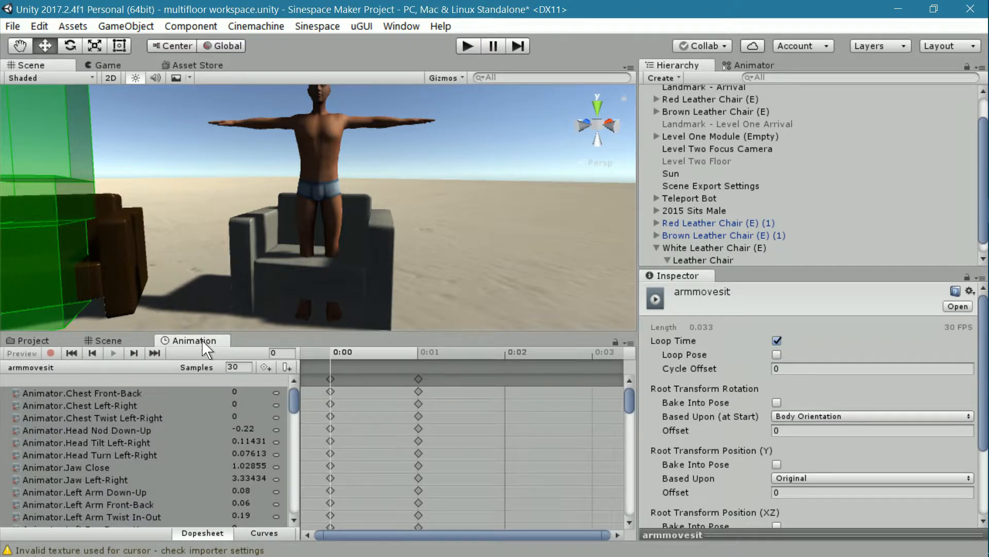
{"action": "left_click", "coordinate": [694, 210]}
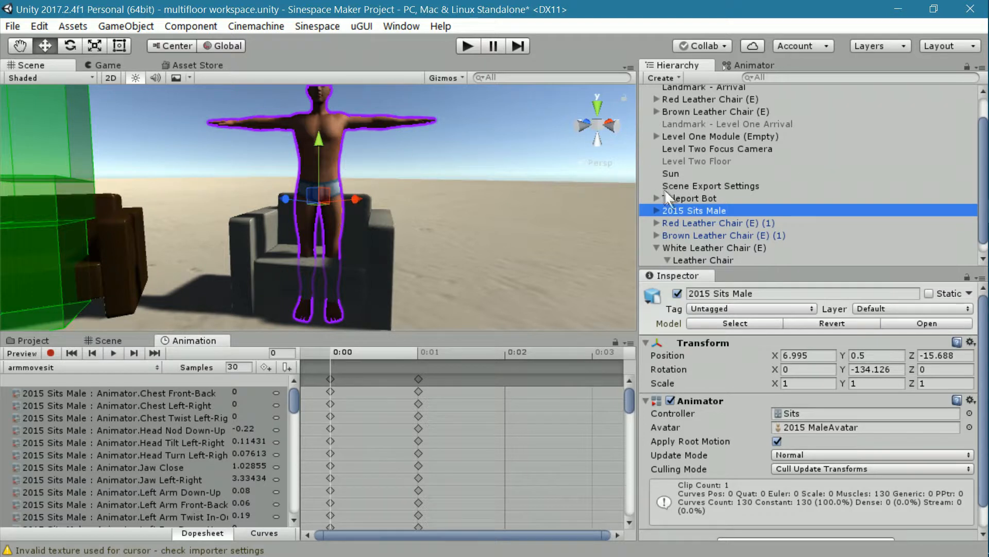
{"action": "left_click", "coordinate": [688, 209]}
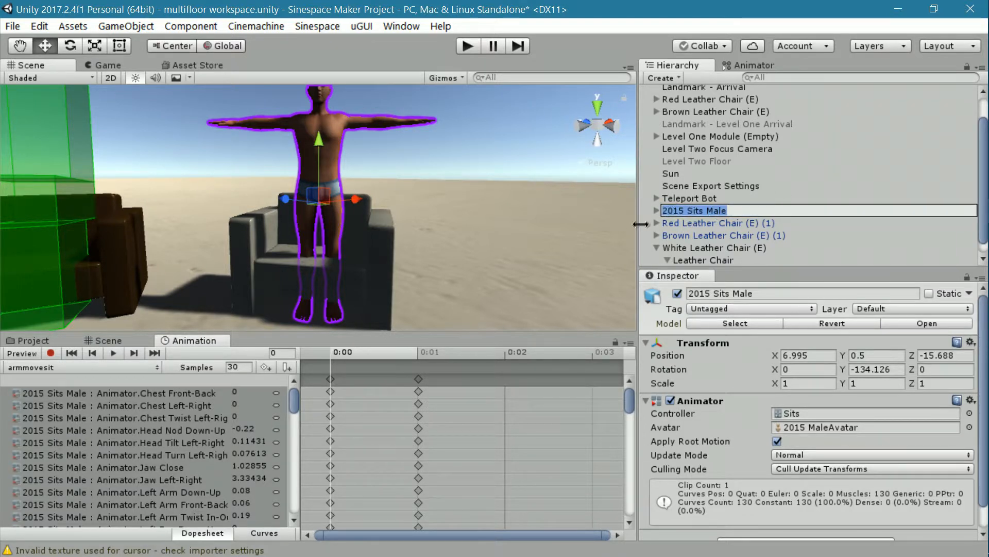
{"action": "left_click", "coordinate": [97, 382]}
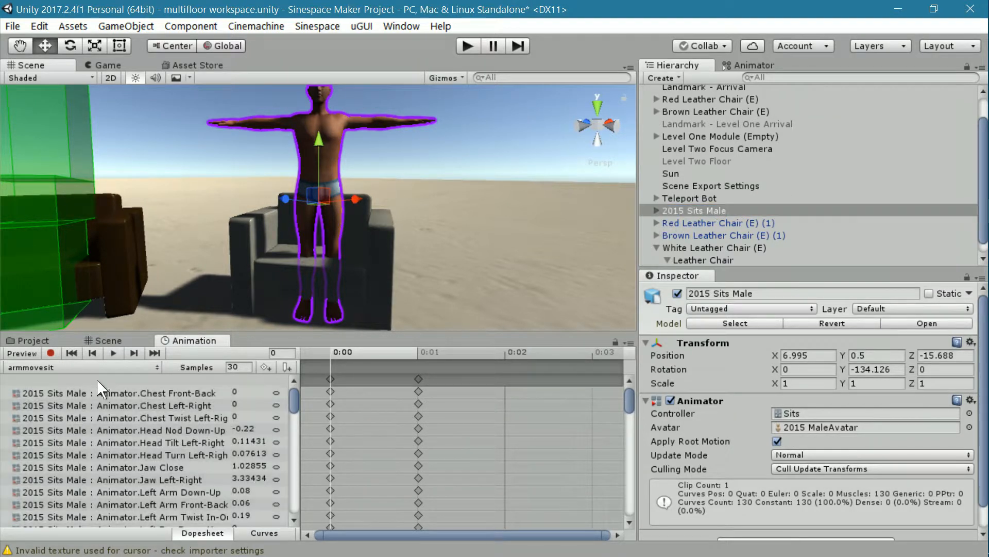
Preview the armmovesit animation on the 2015 Sits Male and stop the playback.
{"action": "left_click", "coordinate": [113, 352]}
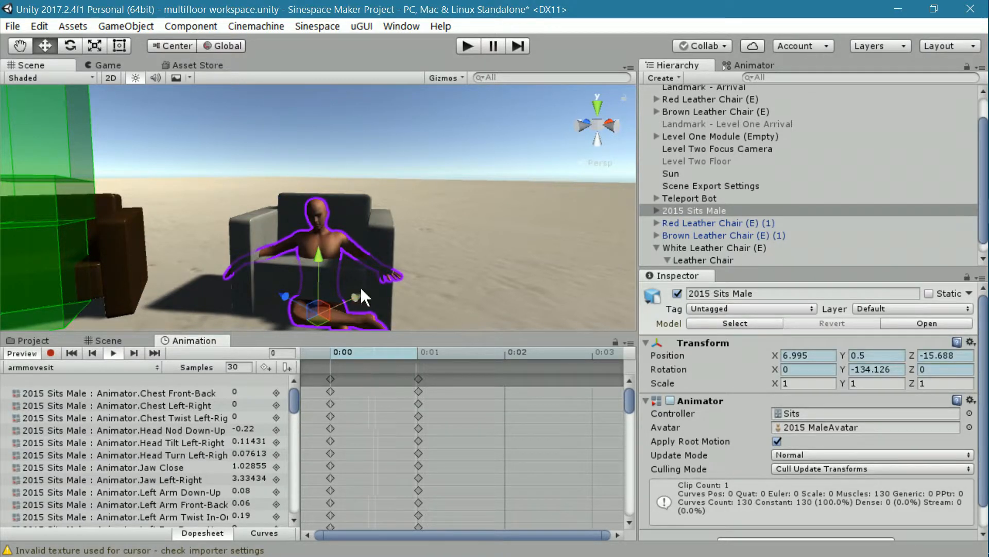
{"action": "middle_click_drag", "start_coordinate": [445, 280], "coordinate": [441, 269]}
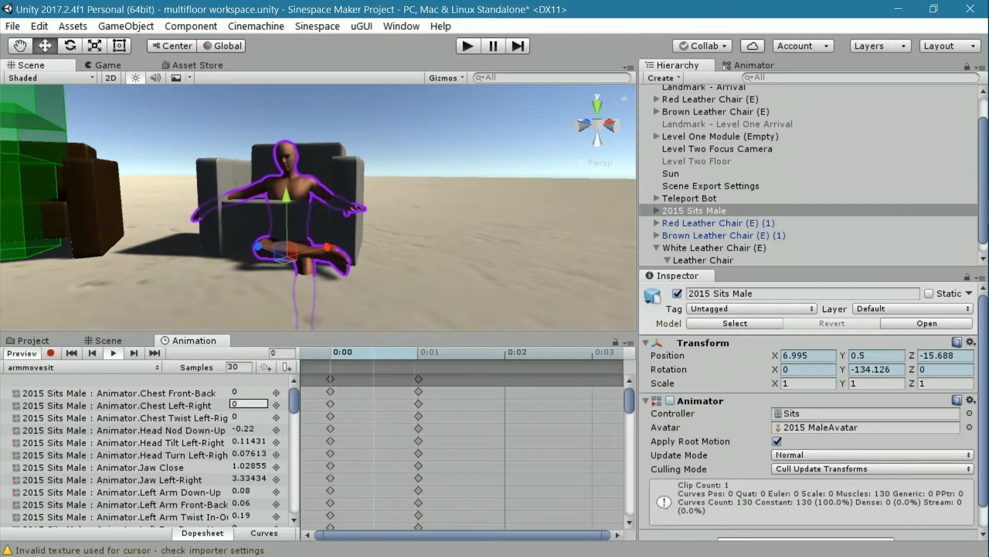
{"action": "left_click", "coordinate": [112, 353]}
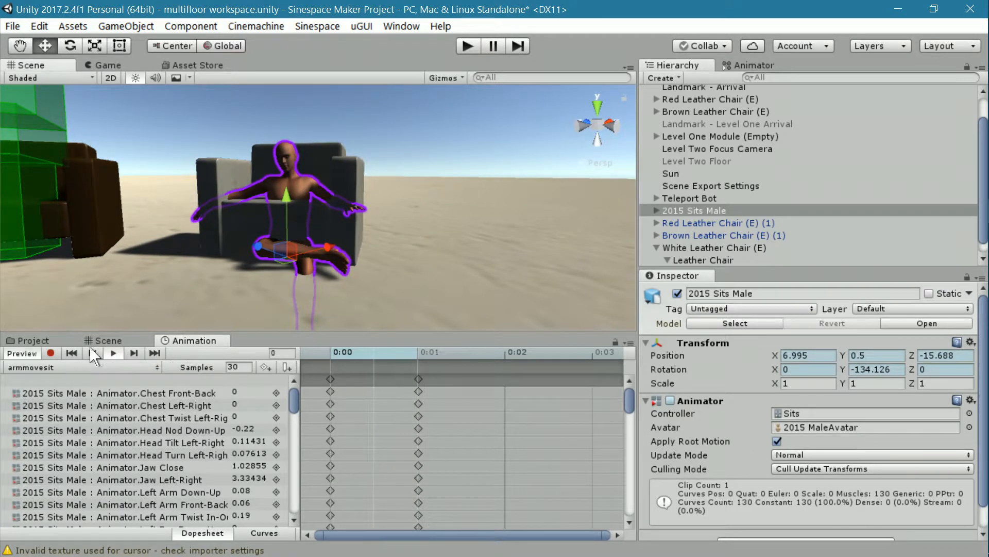
{"action": "left_click", "coordinate": [117, 353]}
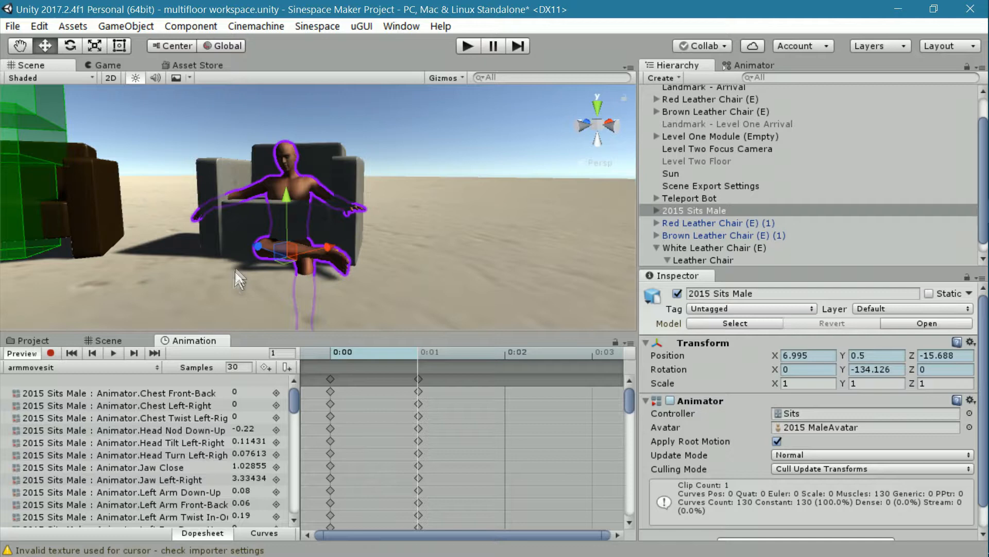
Move the white Leather Chair away from the male model, to about X -2.47 and Z -1.84.
{"action": "left_click", "coordinate": [352, 178]}
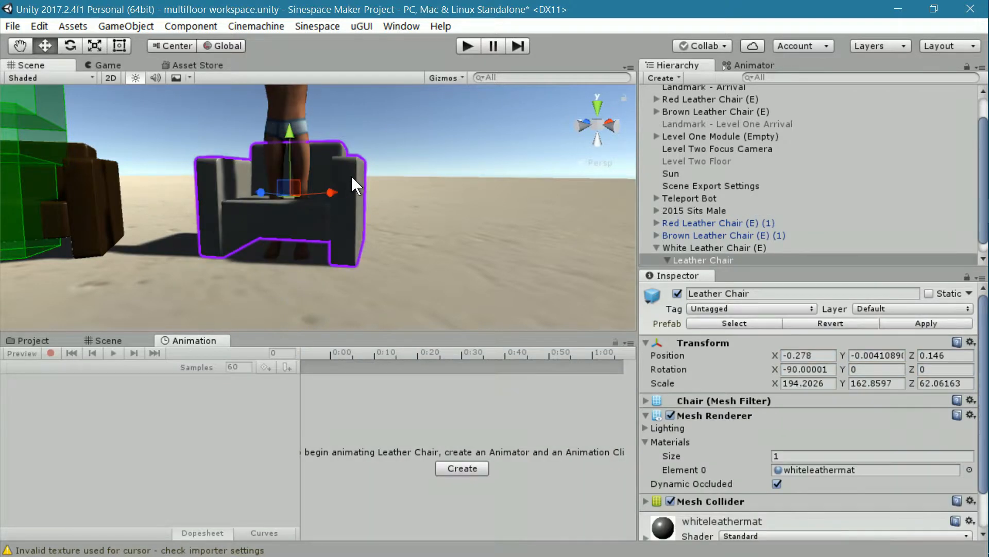
{"action": "left_click_drag", "start_coordinate": [331, 193], "coordinate": [524, 191]}
{"action": "left_click_drag", "start_coordinate": [387, 183], "coordinate": [424, 182]}
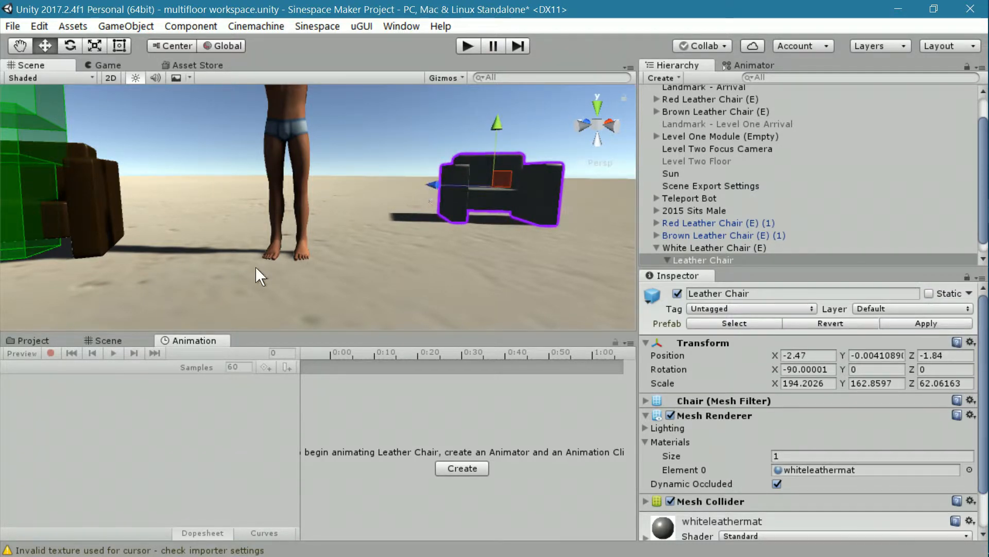
Preview armmovesit on the 2015 Sits Male again with the chair out of the way.
{"action": "left_click", "coordinate": [675, 212]}
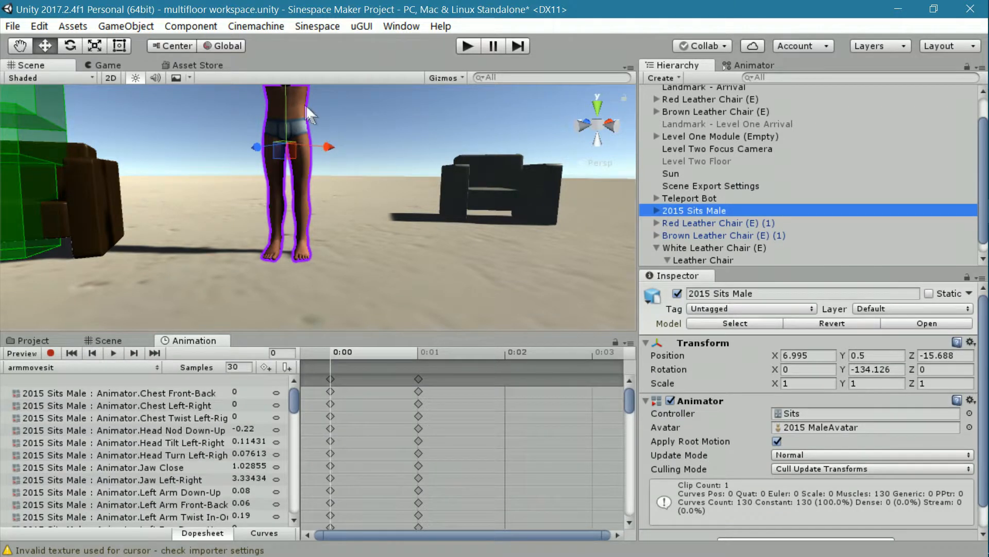
{"action": "left_click", "coordinate": [114, 352]}
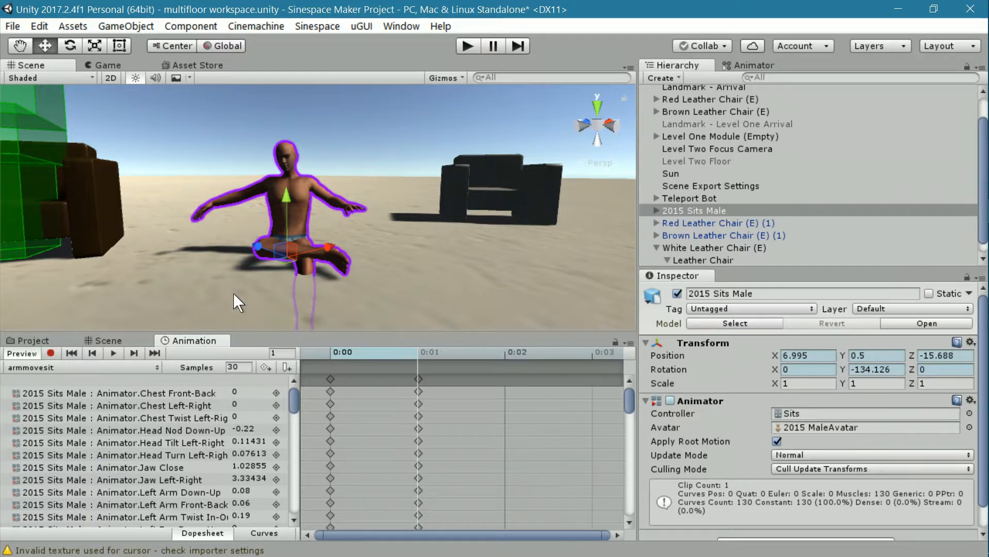
Compare the 2015 Sits Male's pose and the armmovesit keyframes at frame 0 and frame 1.
{"action": "left_click_drag", "start_coordinate": [383, 328], "coordinate": [379, 259]}
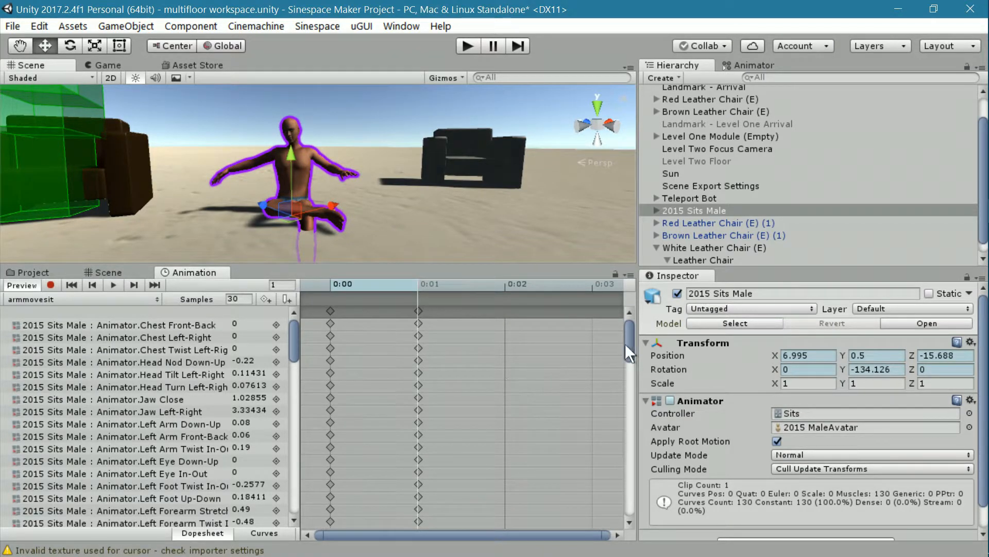
{"action": "mouse_move", "coordinate": [295, 332]}
{"action": "left_mouse_down"}
{"action": "mouse_move", "coordinate": [289, 367]}
{"action": "mouse_move", "coordinate": [295, 323]}
{"action": "left_mouse_up"}
{"action": "left_click", "coordinate": [330, 311]}
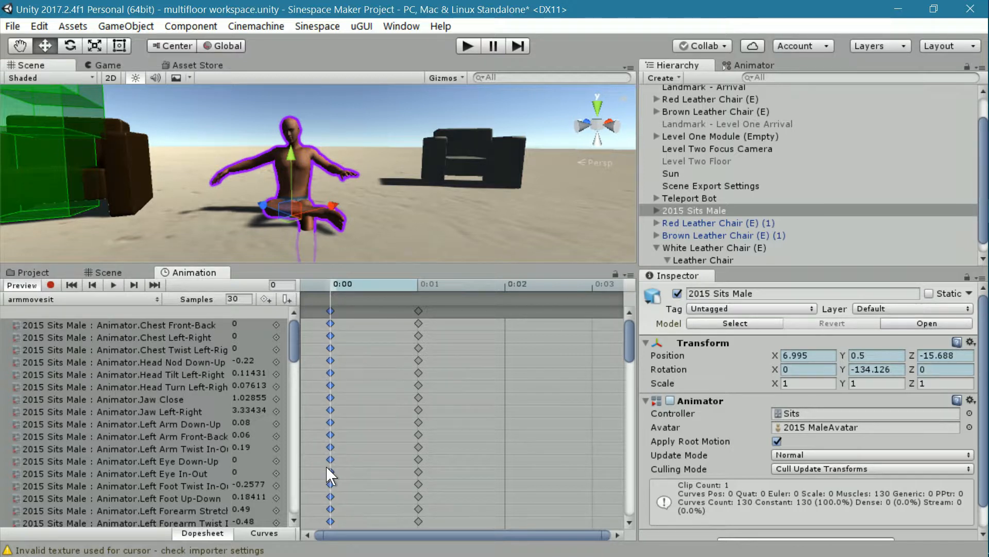
{"action": "left_click", "coordinate": [154, 285]}
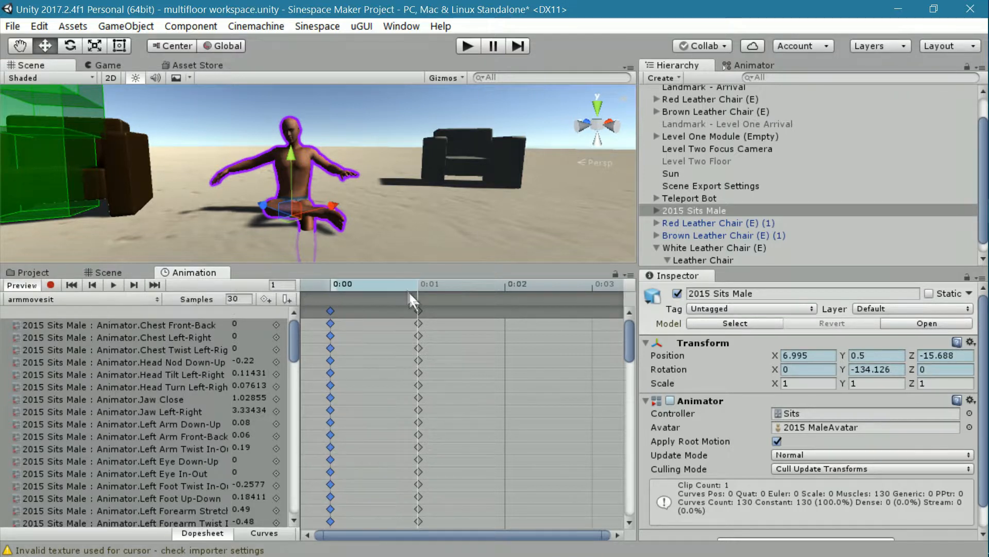
{"action": "left_click", "coordinate": [419, 310]}
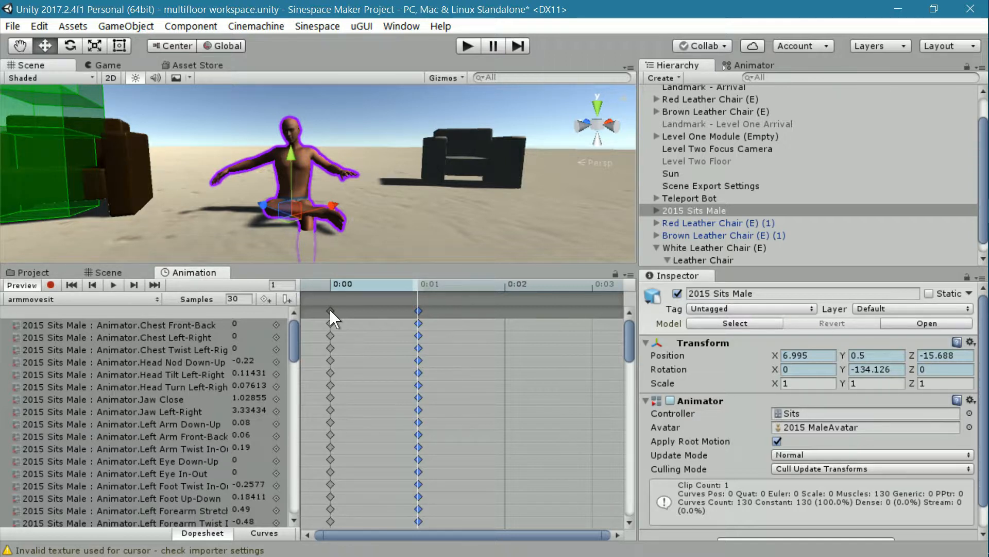
{"action": "left_click", "coordinate": [78, 284]}
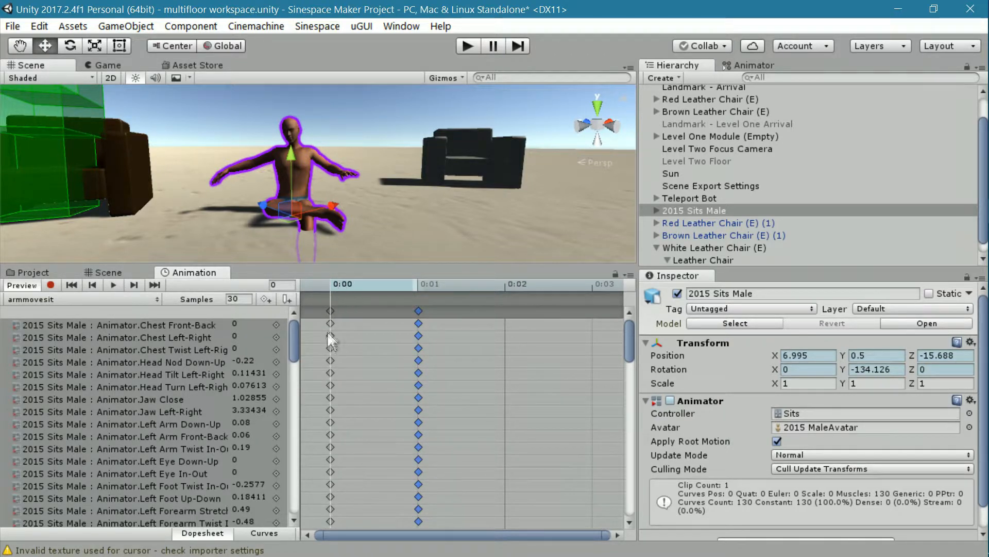
{"action": "left_click", "coordinate": [330, 310]}
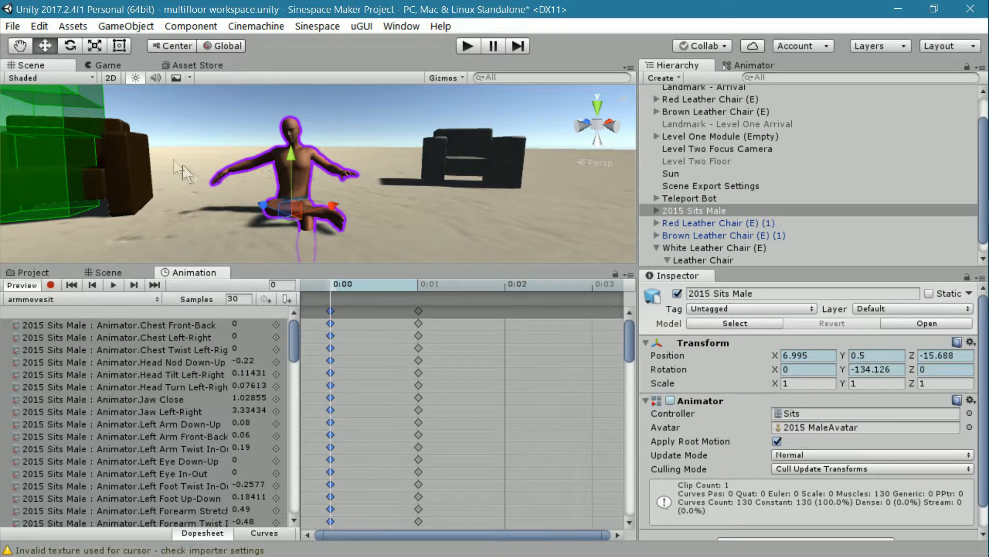
{"action": "left_click", "coordinate": [134, 285]}
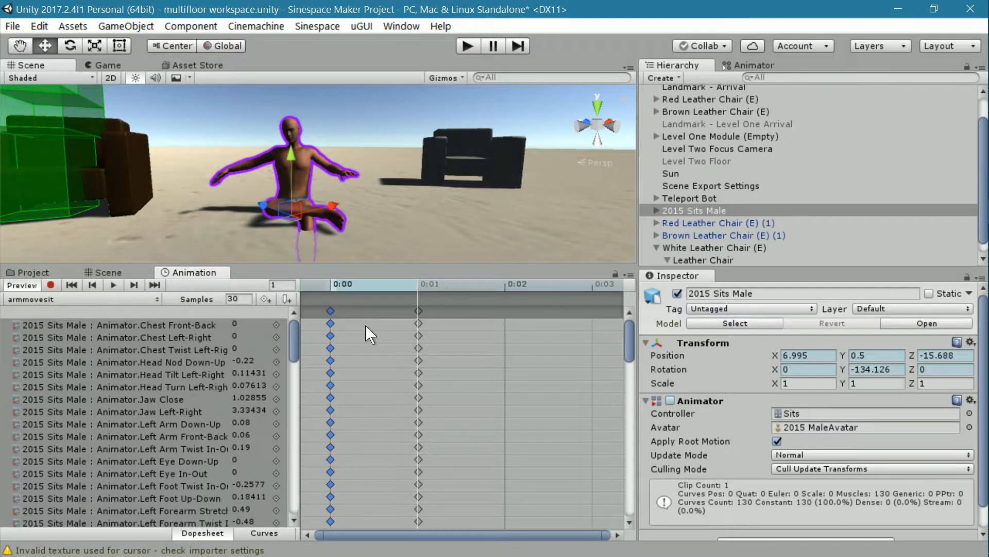
{"action": "left_click", "coordinate": [417, 309]}
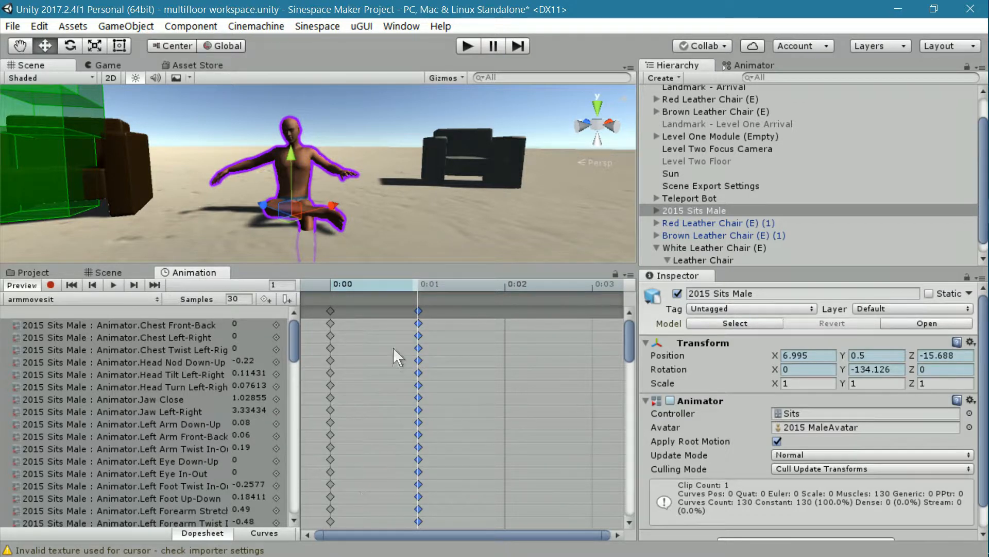
{"action": "left_click", "coordinate": [72, 285]}
Lengthen the armmovesit clip by moving all of its end keyframes out to frame 12.
{"action": "left_click_drag", "start_coordinate": [418, 308], "coordinate": [746, 311]}
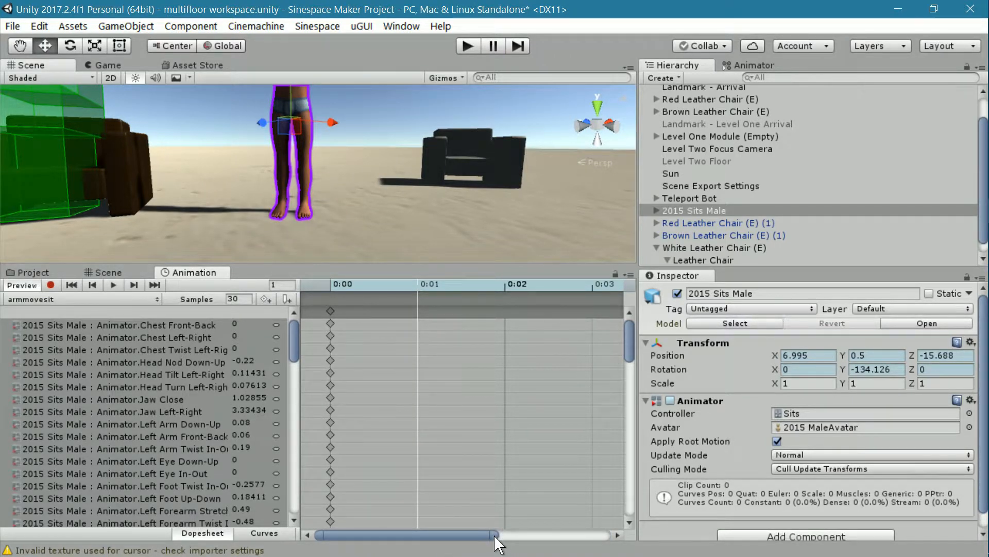
{"action": "left_click_drag", "start_coordinate": [493, 535], "coordinate": [604, 535]}
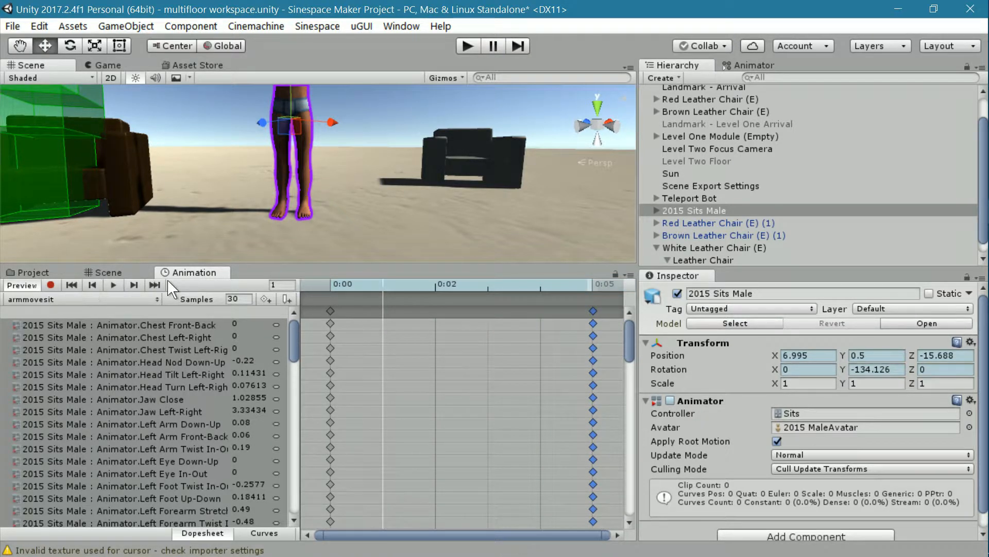
{"action": "left_click", "coordinate": [154, 285]}
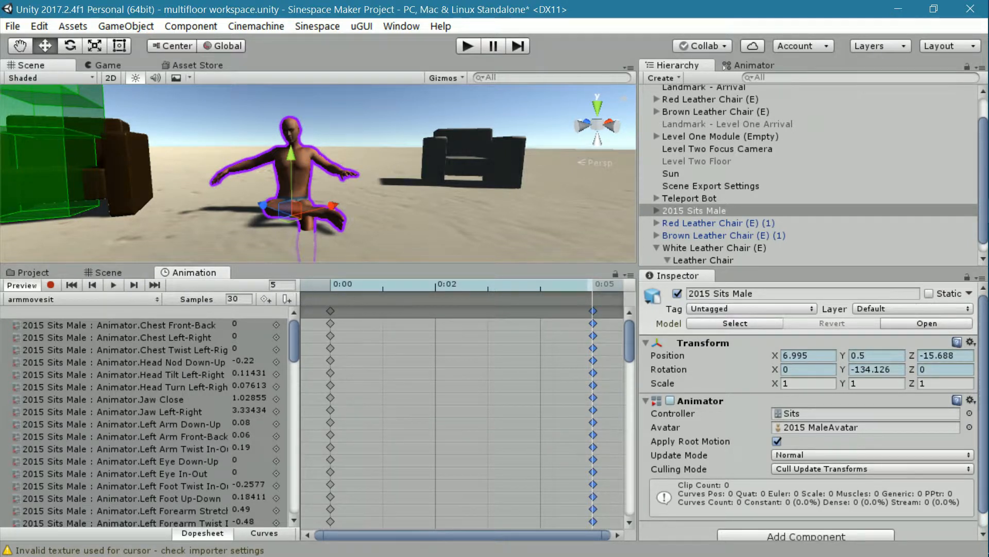
{"action": "left_click_drag", "start_coordinate": [281, 285], "coordinate": [255, 286]}
{"action": "key", "text": "Return"}
{"action": "left_click_drag", "start_coordinate": [592, 311], "coordinate": [728, 309]}
{"action": "left_click_drag", "start_coordinate": [500, 536], "coordinate": [616, 536]}
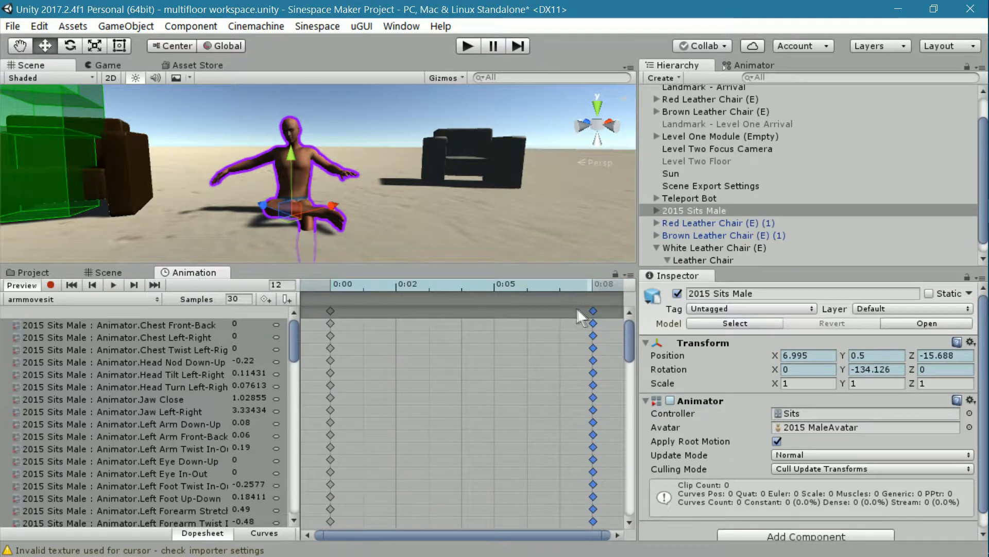
{"action": "left_click_drag", "start_coordinate": [592, 309], "coordinate": [624, 310]}
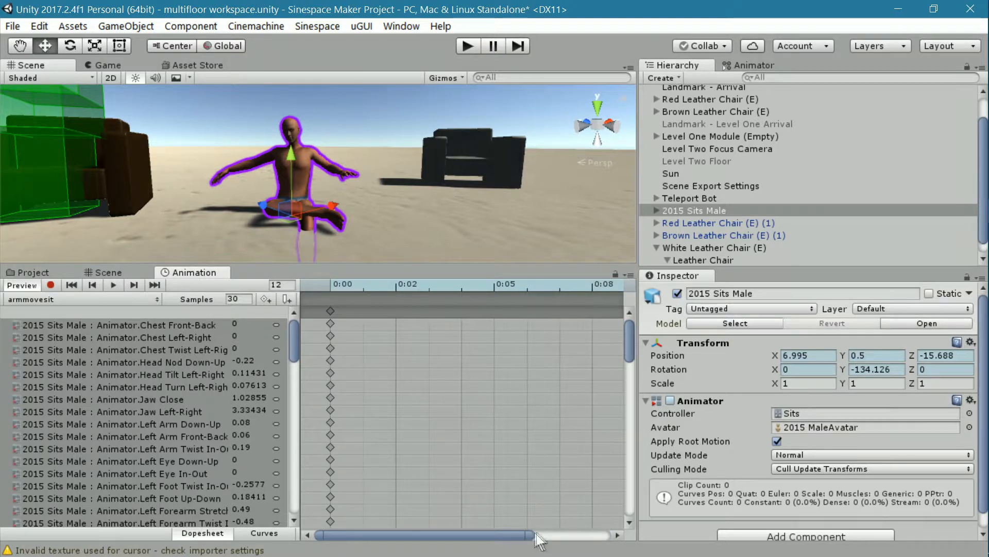
{"action": "left_click_drag", "start_coordinate": [534, 535], "coordinate": [609, 535]}
{"action": "left_click_drag", "start_coordinate": [591, 309], "coordinate": [615, 309]}
{"action": "left_click_drag", "start_coordinate": [586, 534], "coordinate": [606, 535]}
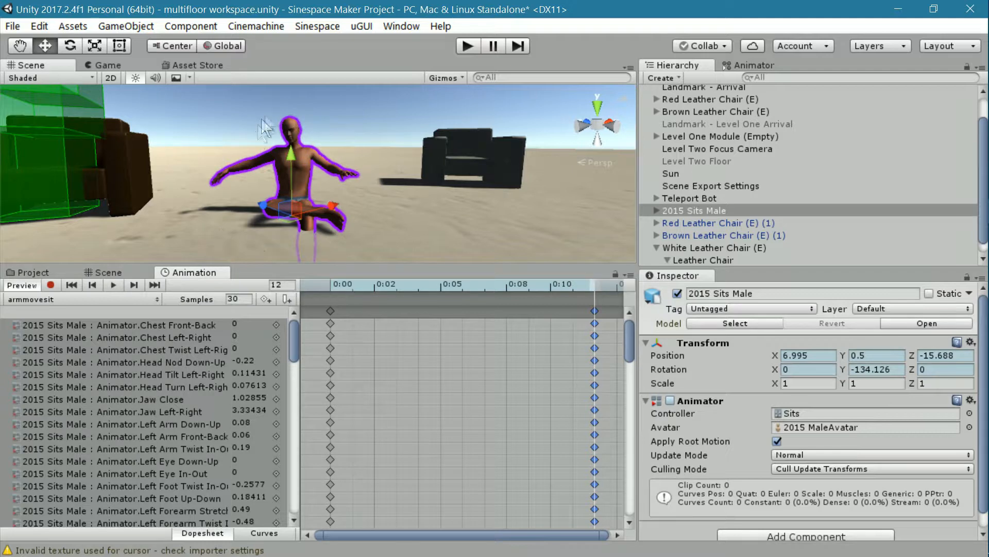
Set the current animation time to frame 3, between the first and last armmovesit keyframes.
{"action": "middle_click_drag", "start_coordinate": [399, 197], "coordinate": [400, 233]}
{"action": "scroll", "coordinate": [407, 234], "scroll_direction": "up", "scroll_amount": 1}
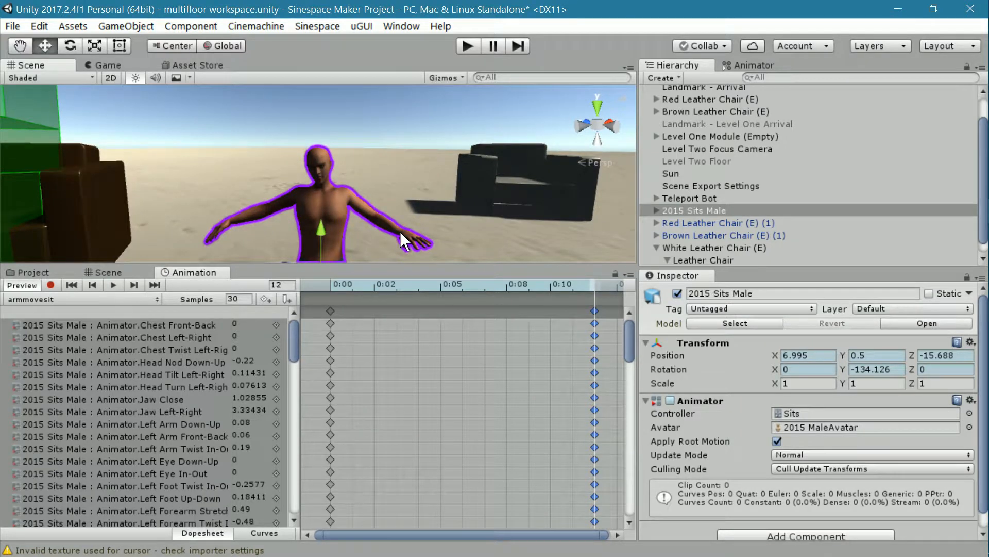
{"action": "left_click_drag", "start_coordinate": [410, 239], "coordinate": [388, 214], "text": "alt"}
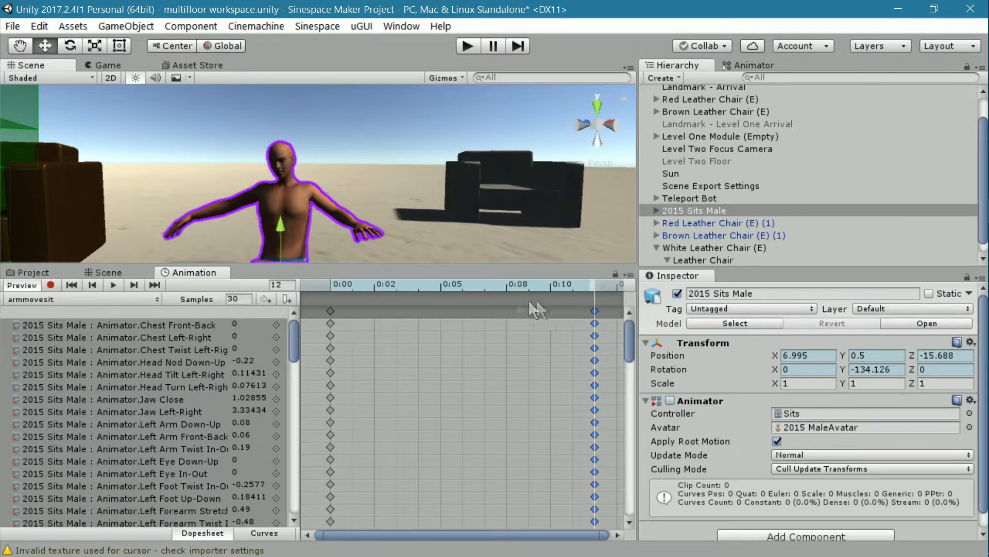
{"action": "left_click", "coordinate": [72, 285]}
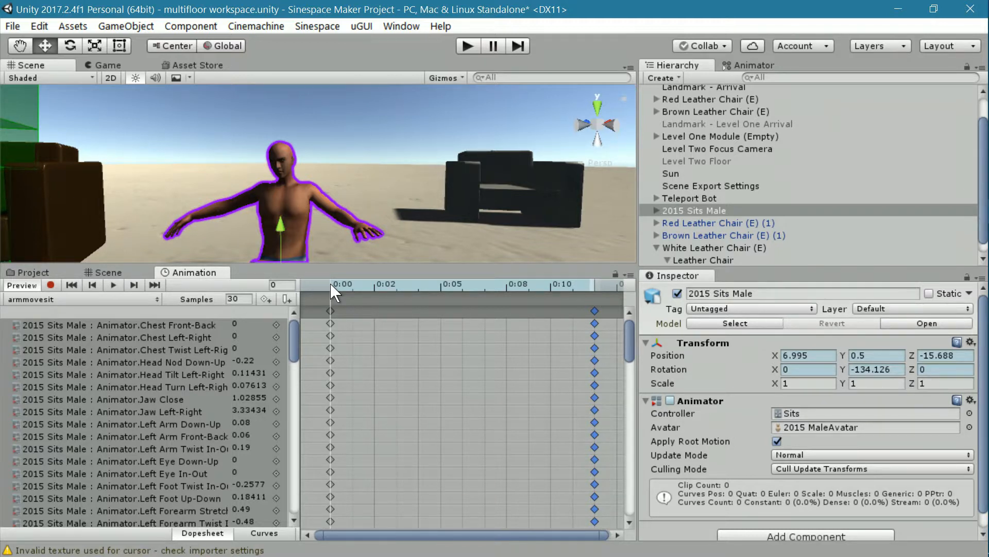
{"action": "left_click", "coordinate": [351, 284]}
{"action": "left_click_drag", "start_coordinate": [350, 283], "coordinate": [398, 285]}
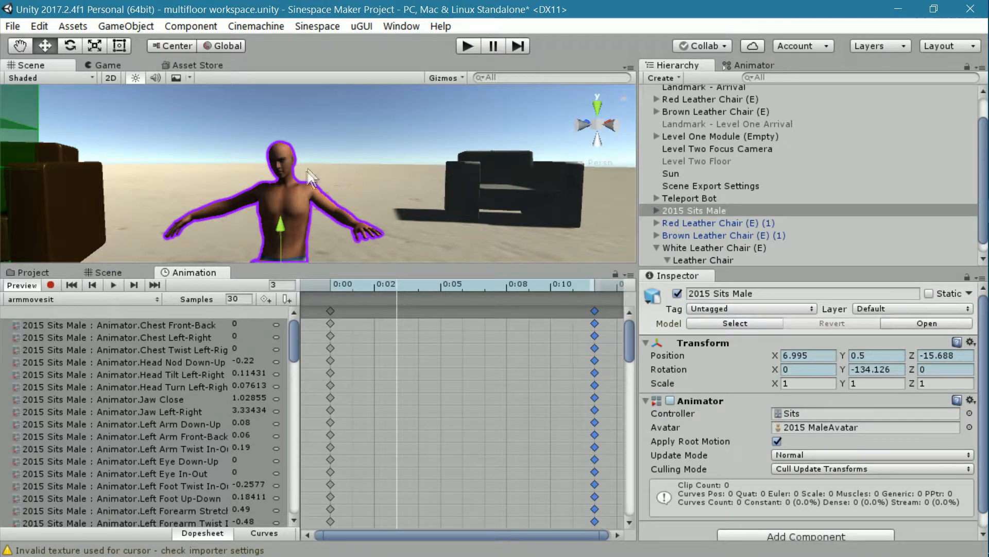
Key the Left Forearm Stretch property at 0.23 on frame 3, with the model's upper body framed close up.
{"action": "key", "text": "ctrl+a"}
{"action": "left_click_drag", "start_coordinate": [292, 341], "coordinate": [289, 362]}
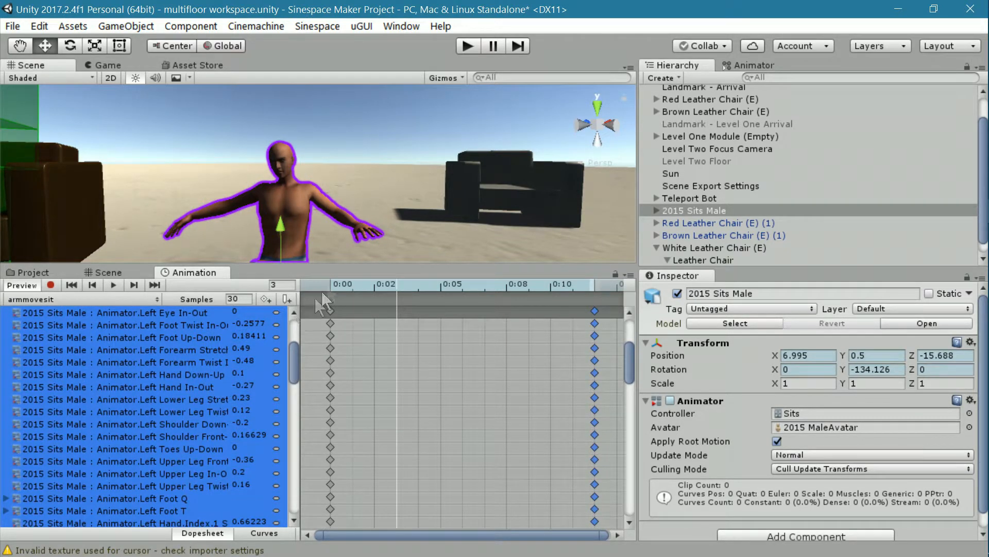
{"action": "middle_click_drag", "start_coordinate": [421, 240], "coordinate": [438, 233]}
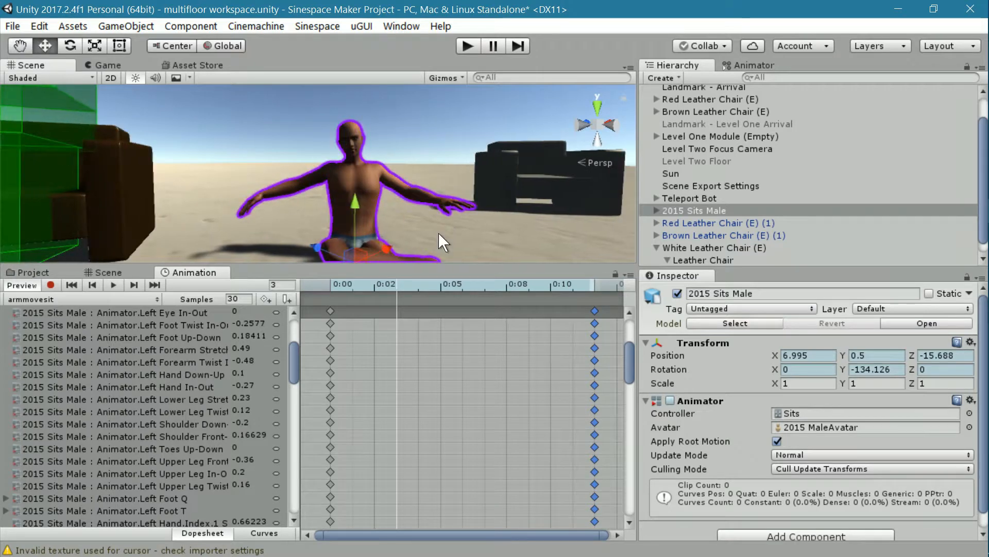
{"action": "left_click_drag", "start_coordinate": [385, 238], "coordinate": [410, 227], "text": "alt"}
{"action": "scroll", "coordinate": [401, 228], "scroll_direction": "up", "scroll_amount": 3}
{"action": "scroll", "coordinate": [401, 228], "scroll_direction": "up", "scroll_amount": 5}
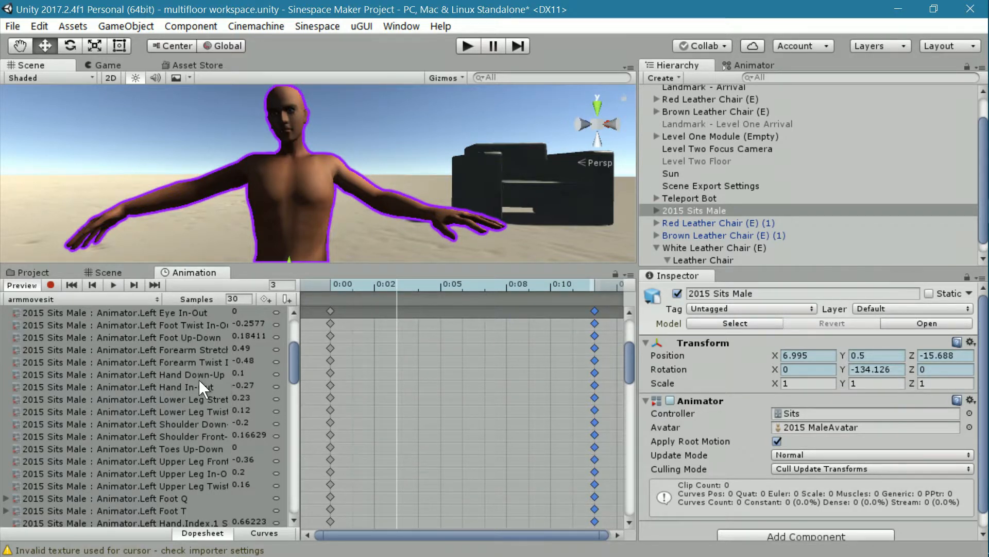
{"action": "left_click", "coordinate": [187, 349]}
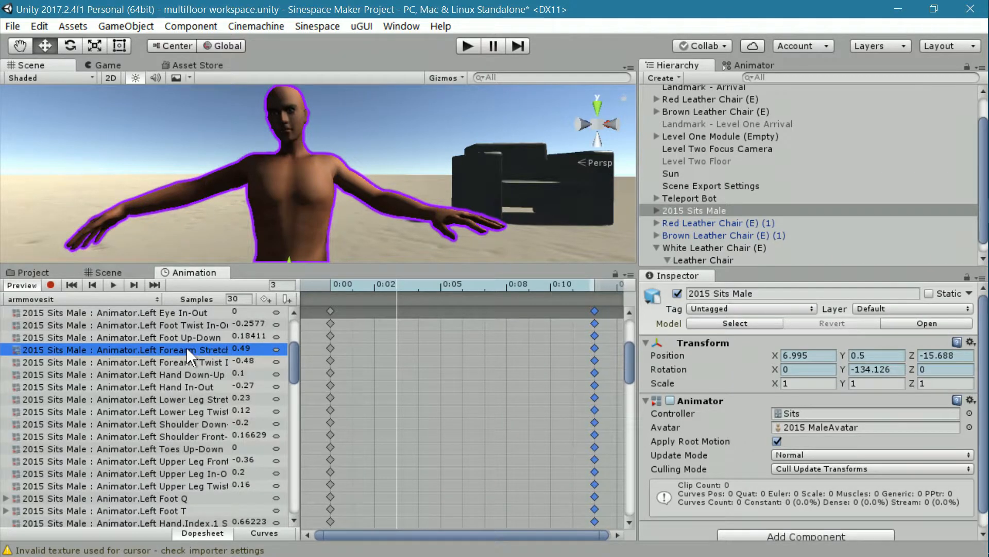
{"action": "right_click_drag", "start_coordinate": [412, 201], "coordinate": [421, 254]}
{"action": "left_click_drag", "start_coordinate": [420, 264], "coordinate": [431, 320]}
{"action": "middle_click_drag", "start_coordinate": [441, 284], "coordinate": [439, 285]}
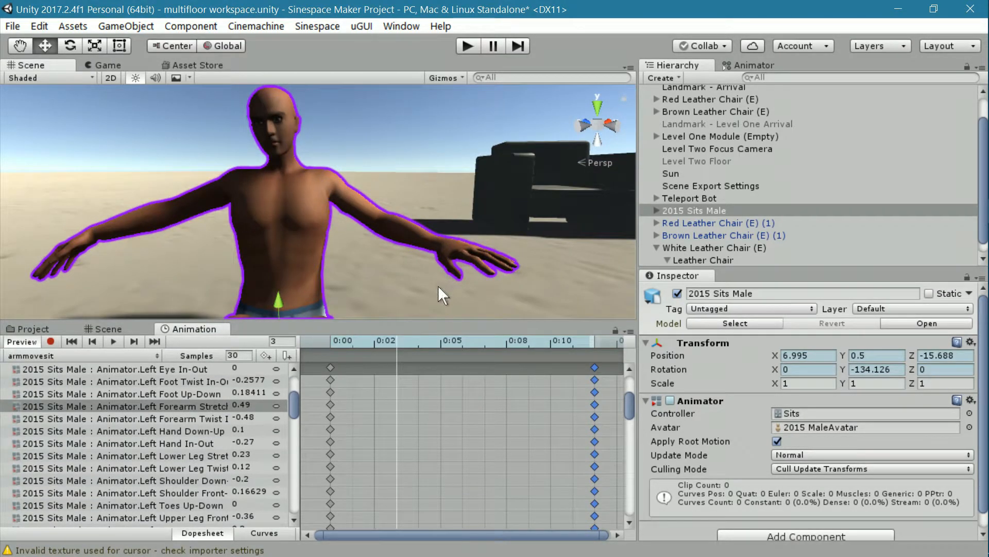
{"action": "left_click", "coordinate": [212, 407]}
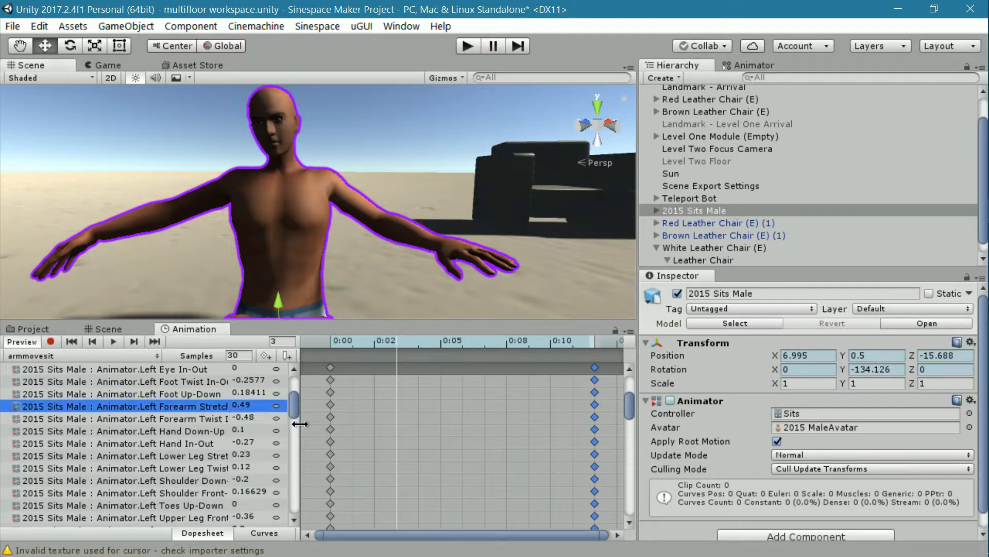
{"action": "left_click_drag", "start_coordinate": [300, 424], "coordinate": [314, 424]}
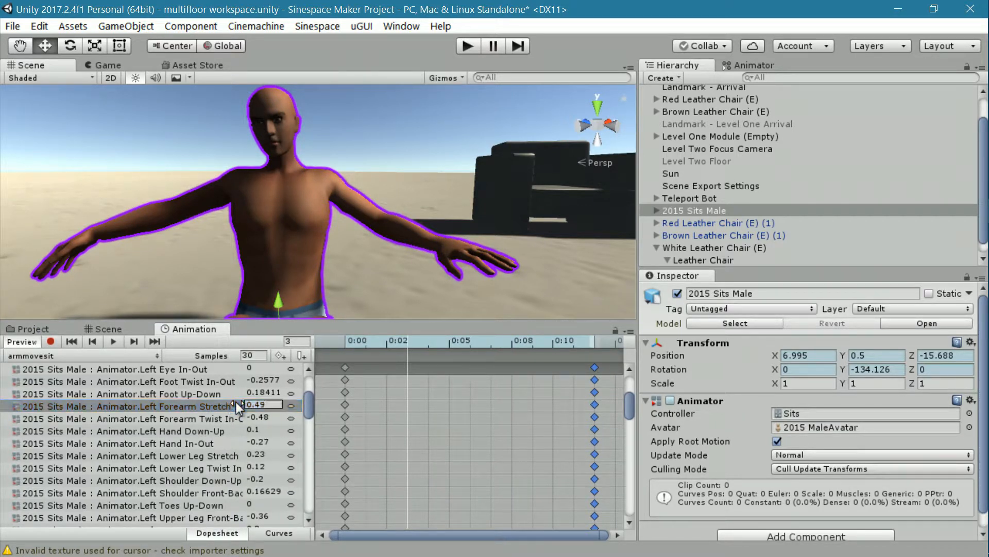
{"action": "left_click_drag", "start_coordinate": [236, 402], "coordinate": [228, 408]}
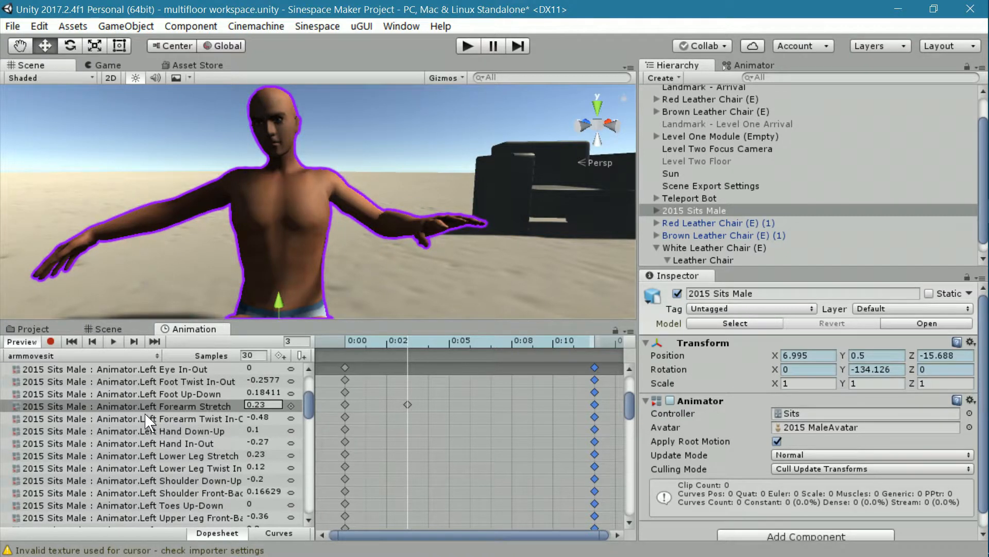
Set Left Forearm Twist In-Out to 0.02 and Left Forearm Stretch to 0.01 on frame 3.
{"action": "left_click", "coordinate": [242, 418]}
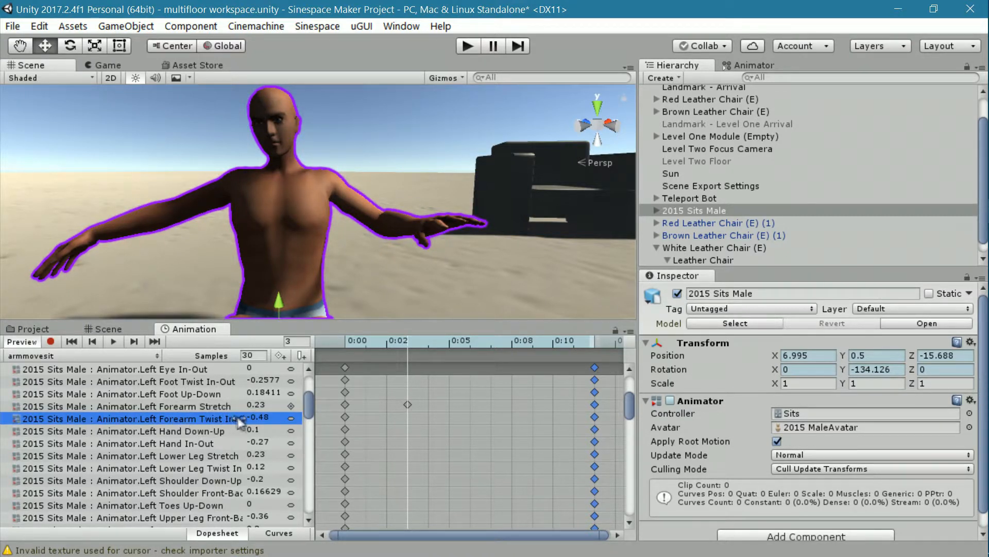
{"action": "left_click_drag", "start_coordinate": [243, 416], "coordinate": [258, 413]}
{"action": "type", "text": "0.02"}
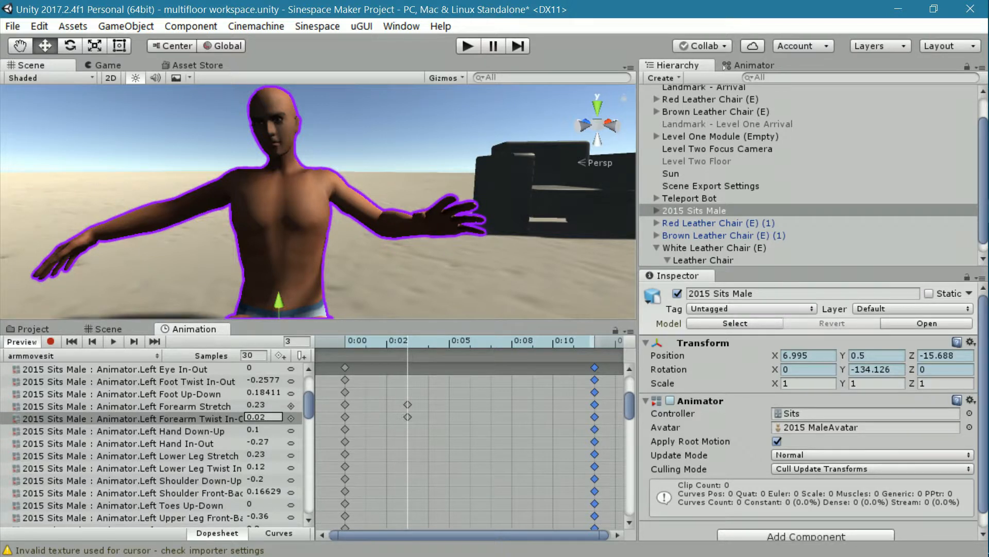
{"action": "left_click", "coordinate": [240, 404]}
{"action": "left_click_drag", "start_coordinate": [236, 404], "coordinate": [233, 403]}
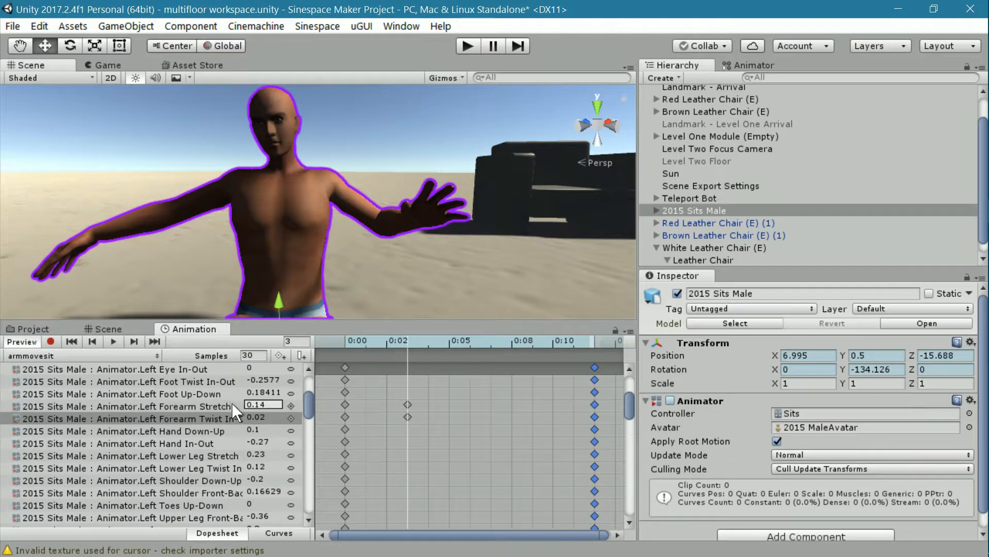
{"action": "left_click", "coordinate": [232, 403]}
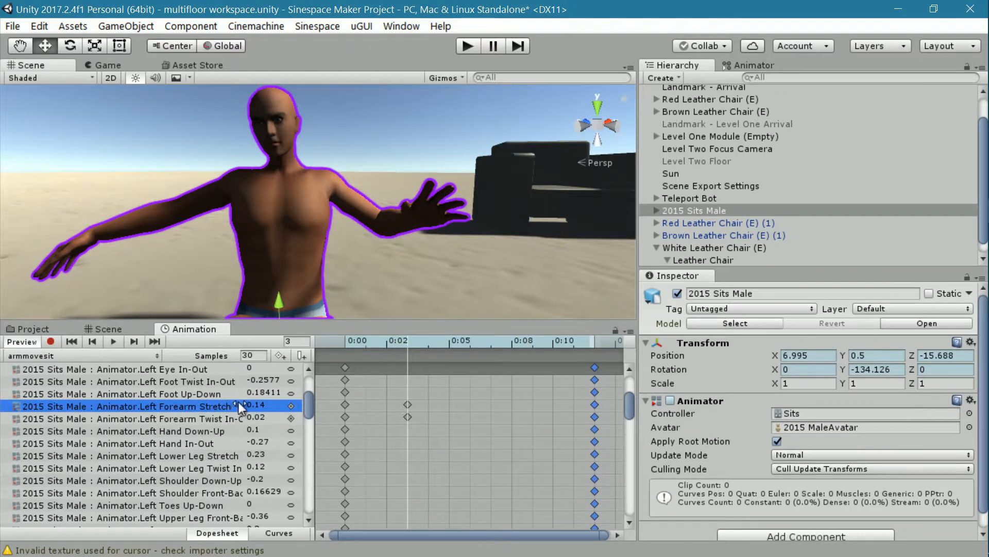
{"action": "left_click_drag", "start_coordinate": [238, 402], "coordinate": [231, 402]}
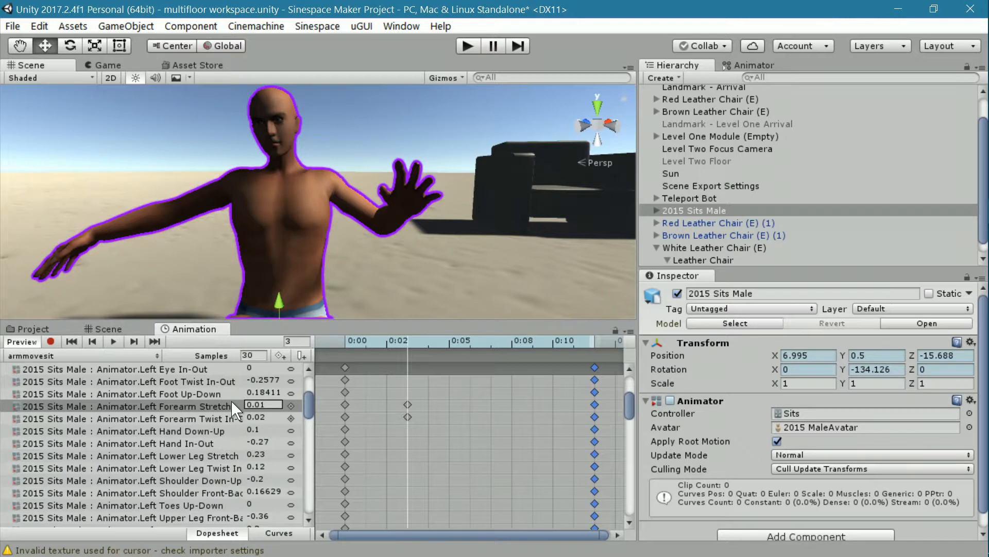
Set Left Hand Down-Up to -0.24 on frame 3 and check the left arm's pose from the side.
{"action": "left_click", "coordinate": [231, 430]}
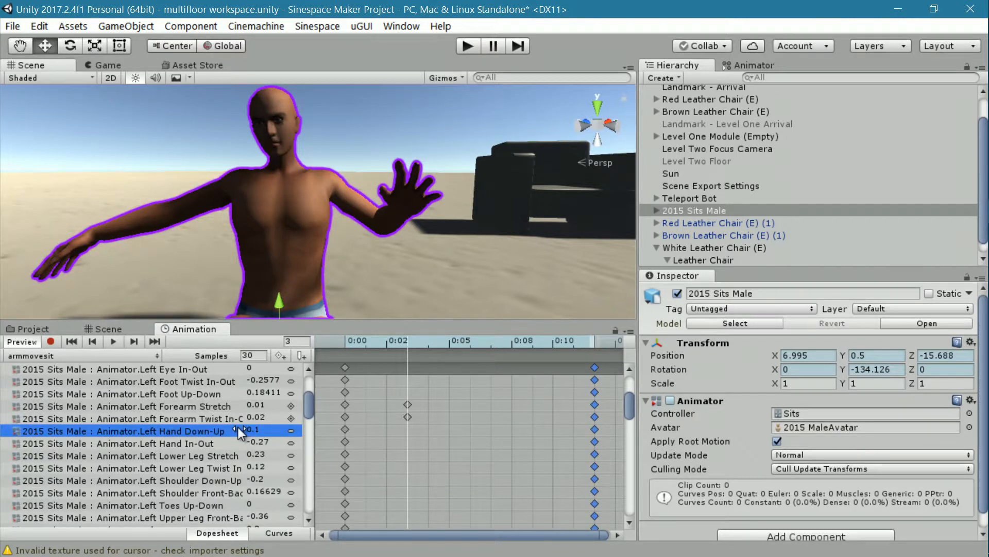
{"action": "left_click", "coordinate": [238, 429]}
{"action": "left_click_drag", "start_coordinate": [236, 426], "coordinate": [224, 424]}
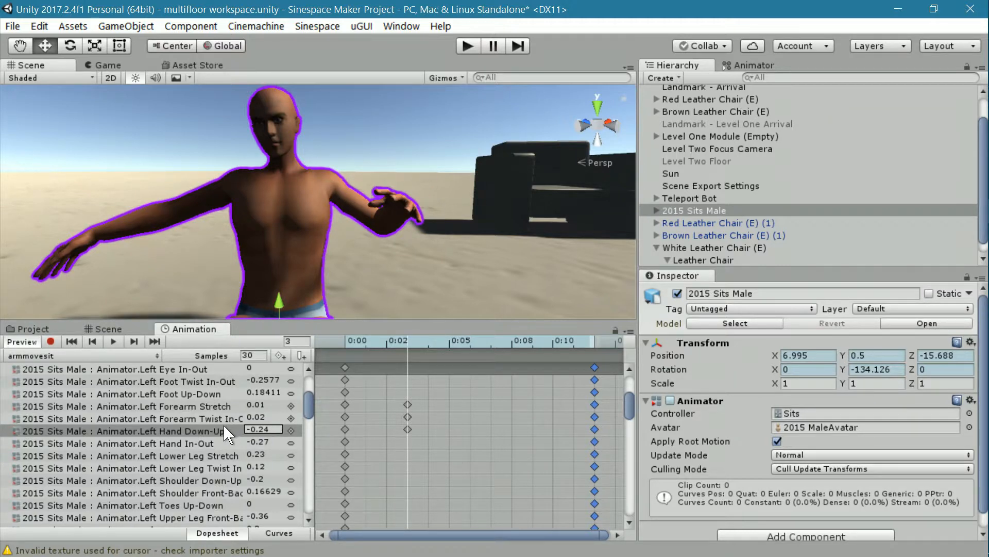
{"action": "right_click_drag", "start_coordinate": [455, 265], "coordinate": [387, 253]}
{"action": "middle_click_drag", "start_coordinate": [388, 254], "coordinate": [370, 257]}
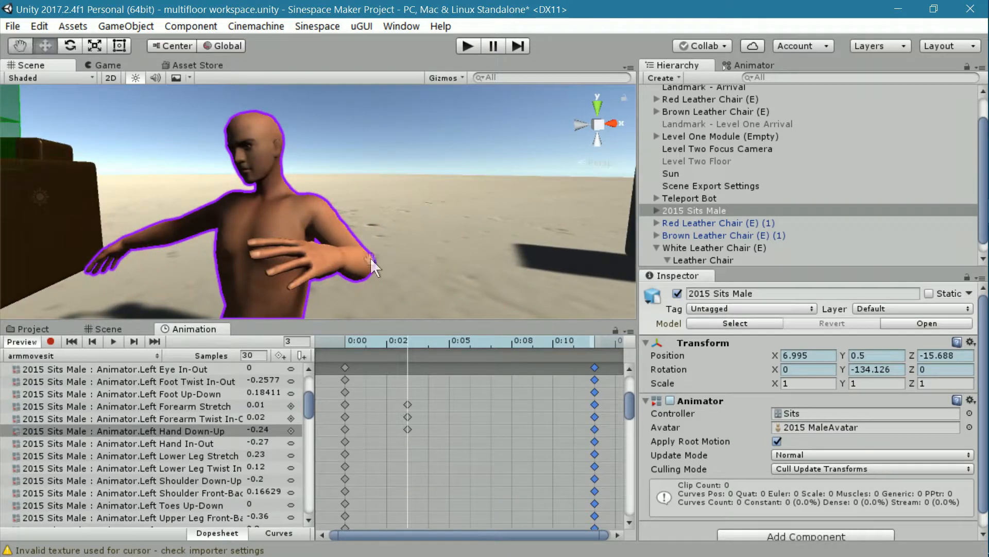
{"action": "scroll", "coordinate": [227, 450], "scroll_direction": "down", "scroll_amount": 5}
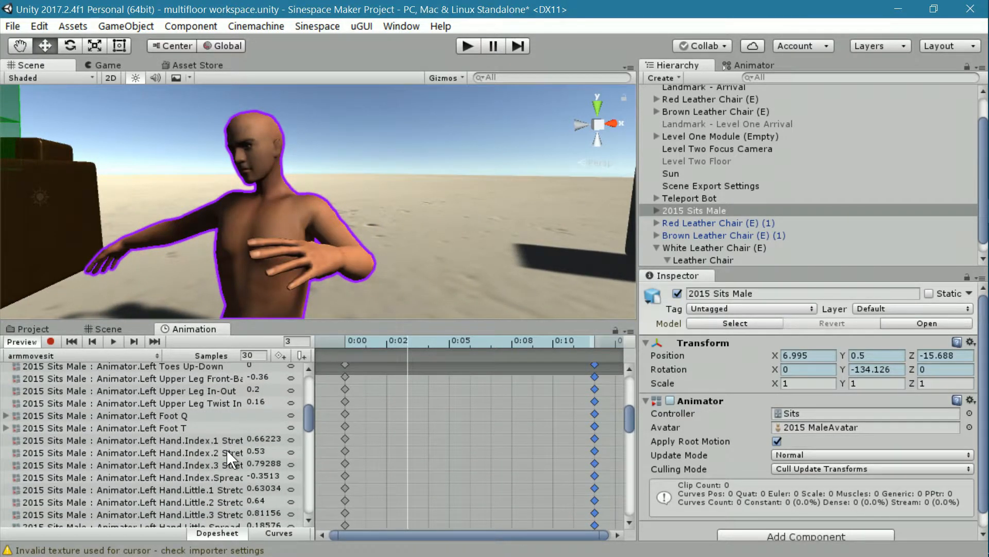
Set Left Hand Little Spread to -0.58 and Left Hand Ring Spread to -0.73 on frame 3.
{"action": "scroll", "coordinate": [226, 450], "scroll_direction": "down", "scroll_amount": 3}
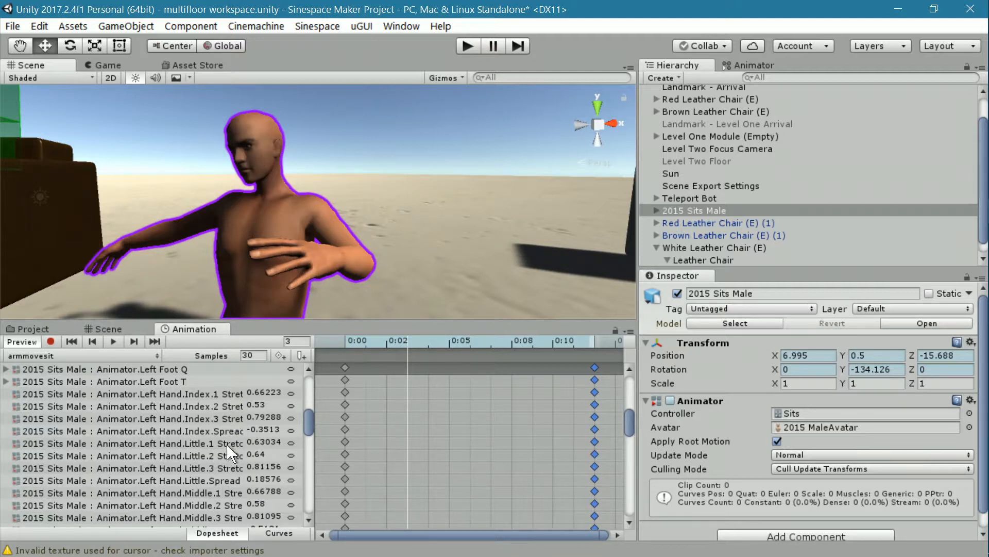
{"action": "scroll", "coordinate": [227, 443], "scroll_direction": "down", "scroll_amount": 2}
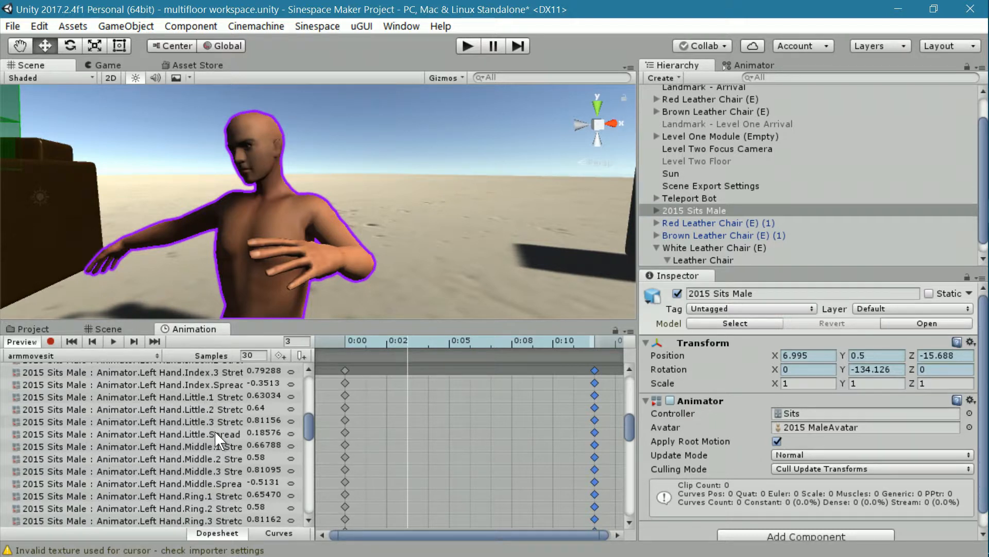
{"action": "left_click", "coordinate": [215, 431]}
{"action": "type", "text": "-0.58"}
{"action": "key", "text": "Return"}
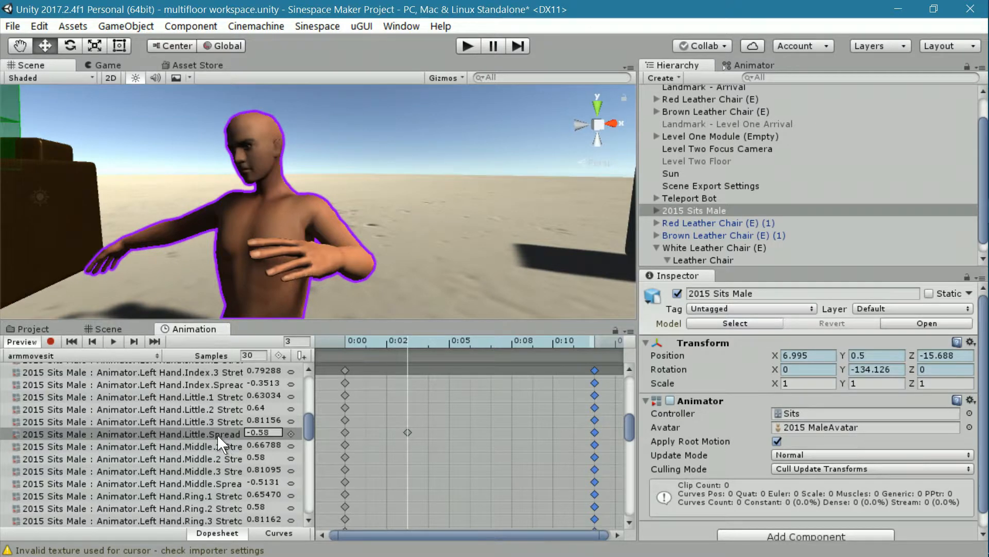
{"action": "scroll", "coordinate": [221, 444], "scroll_direction": "down", "scroll_amount": 3}
{"action": "left_click", "coordinate": [240, 486]}
{"action": "type", "text": "-0.73"}
{"action": "key", "text": "Return"}
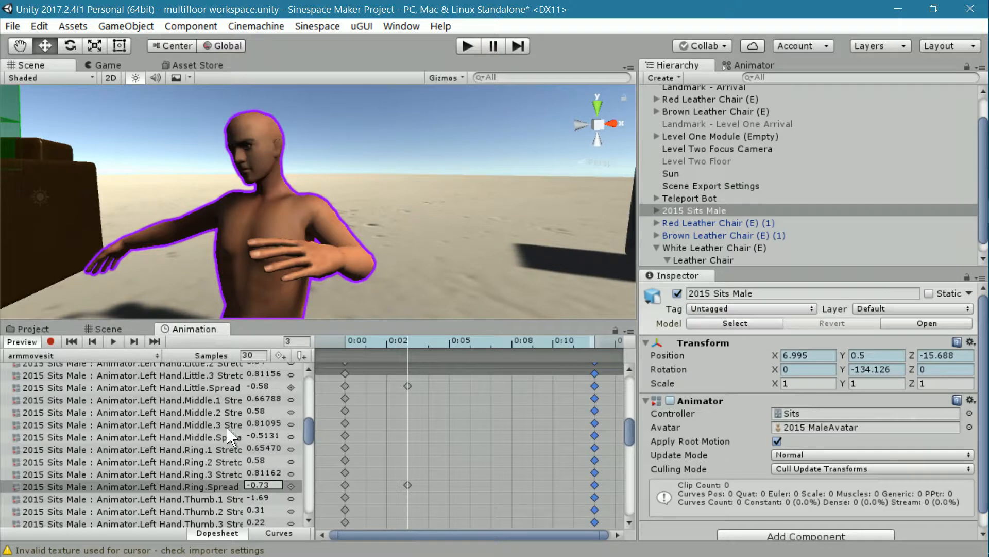
Play the armmovesit clip with the model viewed from the front to check the left arm movement, and stop playback.
{"action": "scroll", "coordinate": [226, 428], "scroll_direction": "up", "scroll_amount": 4}
{"action": "scroll", "coordinate": [225, 437], "scroll_direction": "up", "scroll_amount": 8}
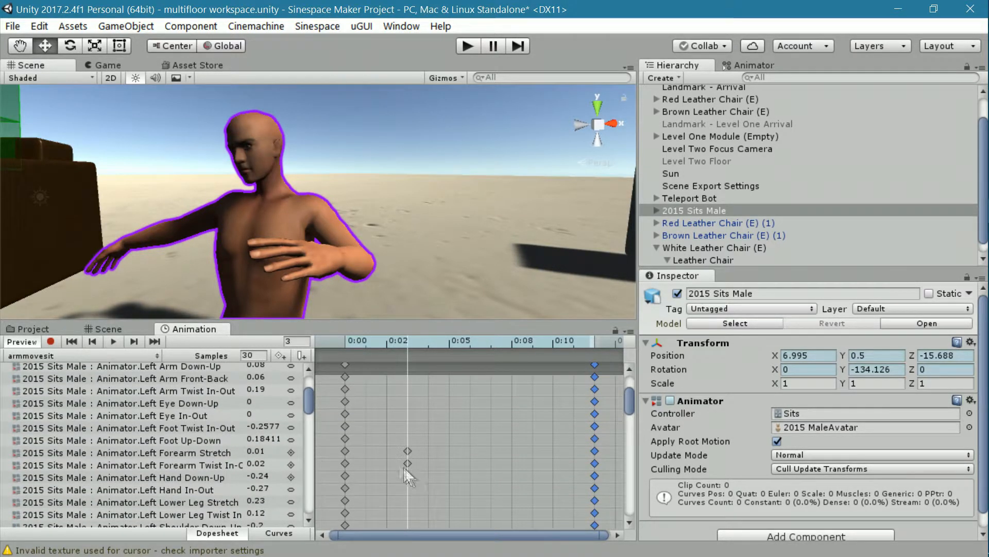
{"action": "middle_click_drag", "start_coordinate": [258, 278], "coordinate": [268, 274]}
{"action": "right_click_drag", "start_coordinate": [225, 268], "coordinate": [331, 255]}
{"action": "middle_click_drag", "start_coordinate": [335, 255], "coordinate": [331, 259]}
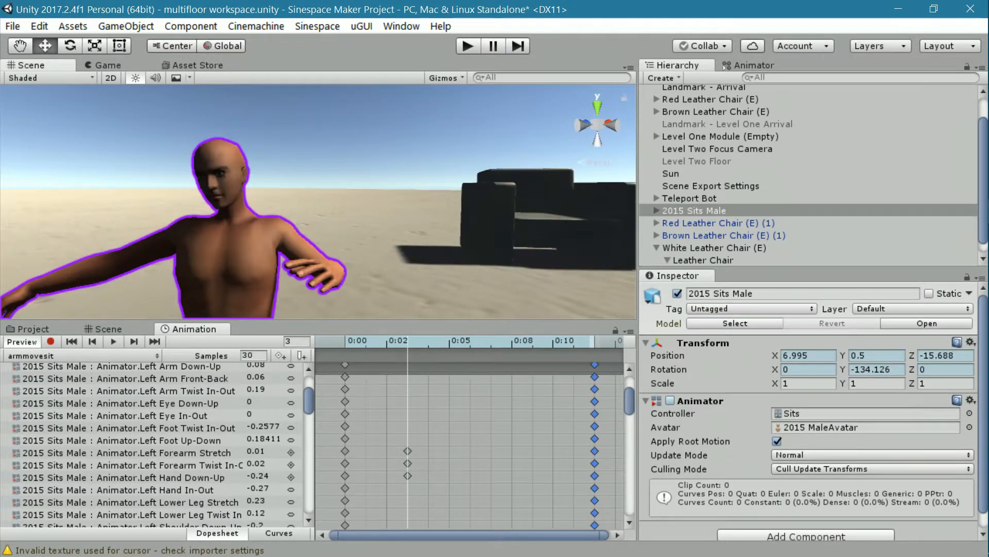
{"action": "left_click", "coordinate": [114, 341]}
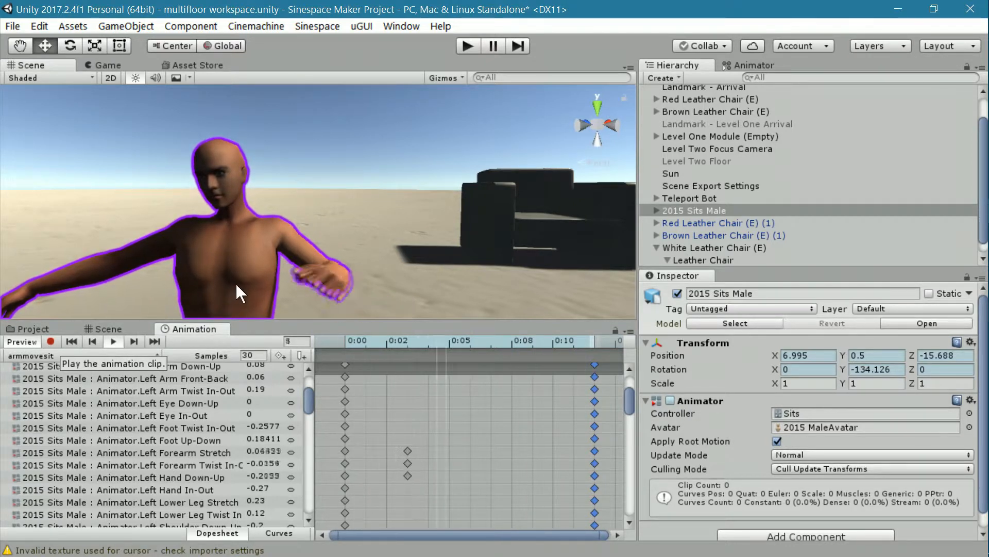
{"action": "scroll", "coordinate": [237, 280], "scroll_direction": "down", "scroll_amount": 2}
{"action": "middle_click_drag", "start_coordinate": [237, 279], "coordinate": [253, 280]}
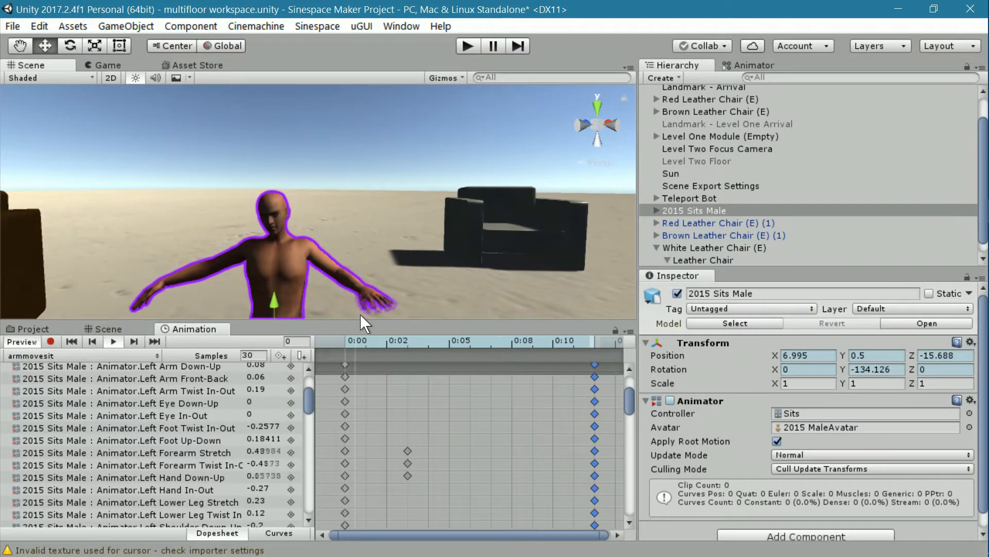
{"action": "left_click", "coordinate": [114, 342]}
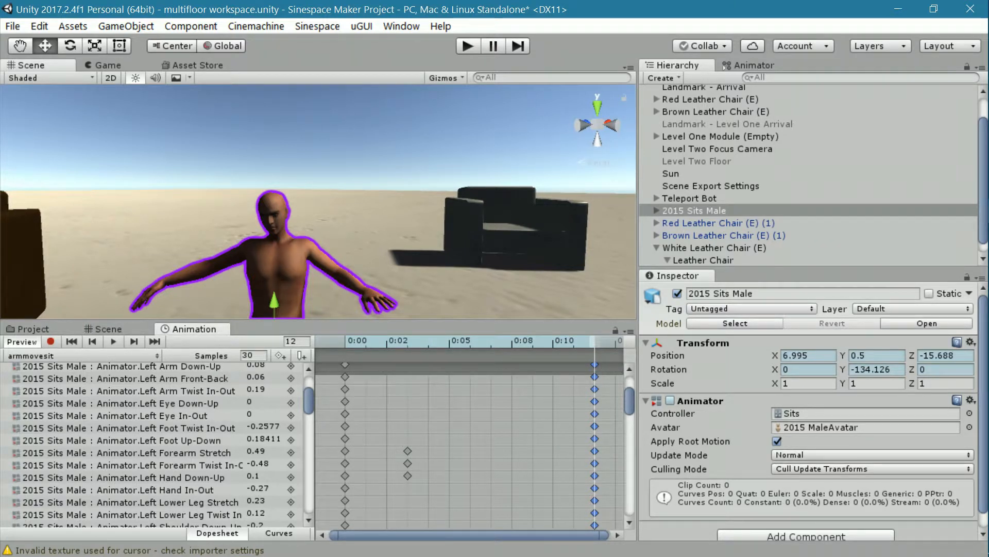
Set the clip's sample rate to 15, preview the slower playback, and return to the first frame.
{"action": "left_click", "coordinate": [250, 355]}
{"action": "type", "text": "15"}
{"action": "key", "text": "Return"}
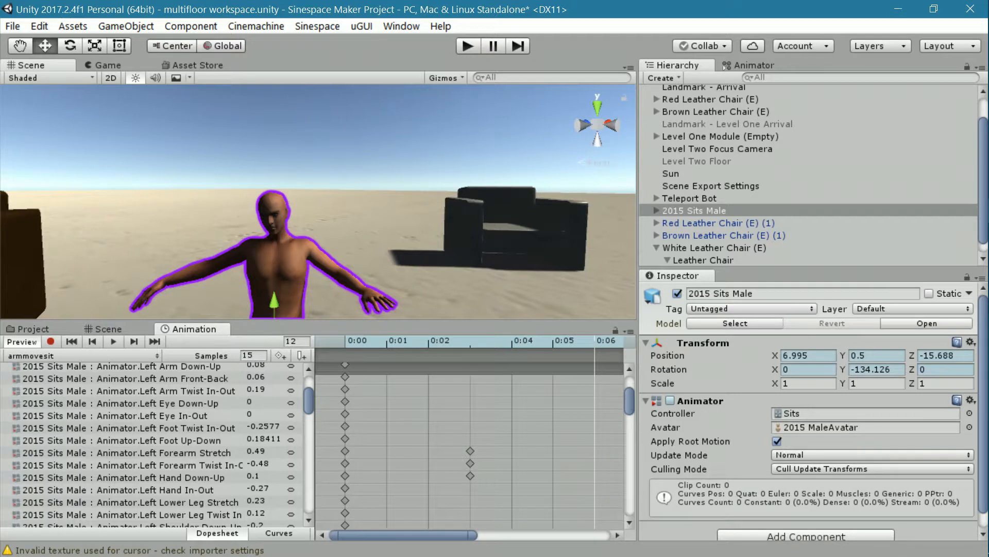
{"action": "left_click", "coordinate": [113, 341]}
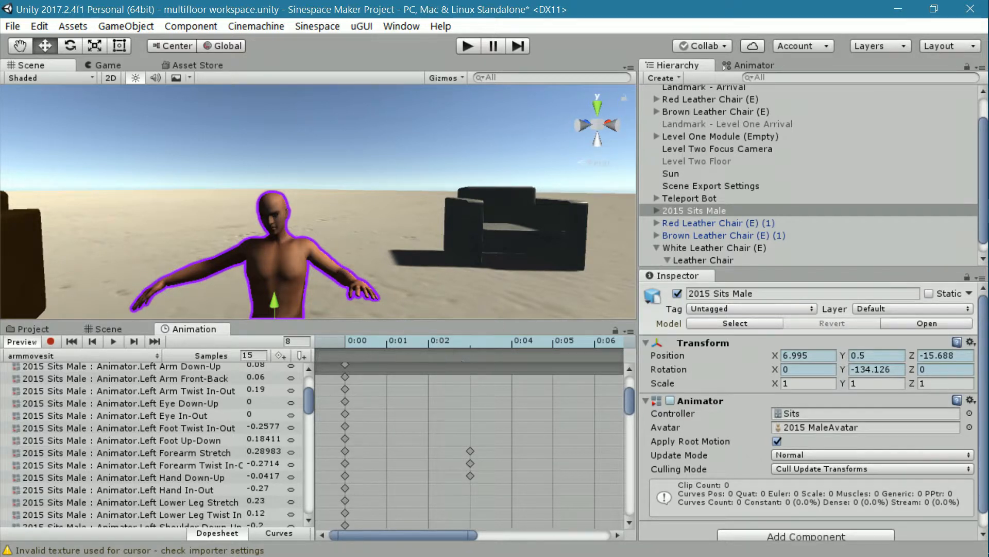
{"action": "left_click", "coordinate": [72, 341]}
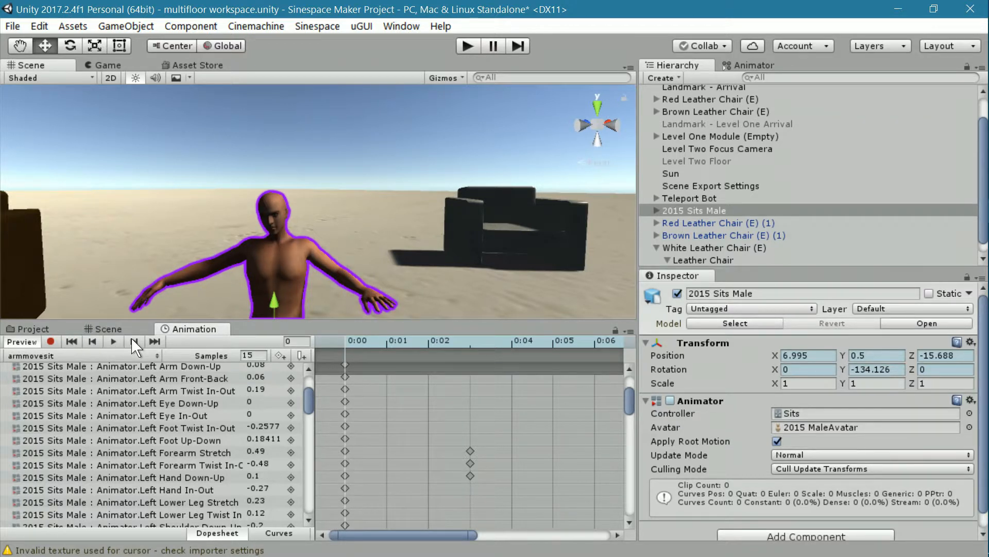
Copy the summary keyframe on frame 3 of the armmovesit clip.
{"action": "left_click", "coordinate": [133, 341]}
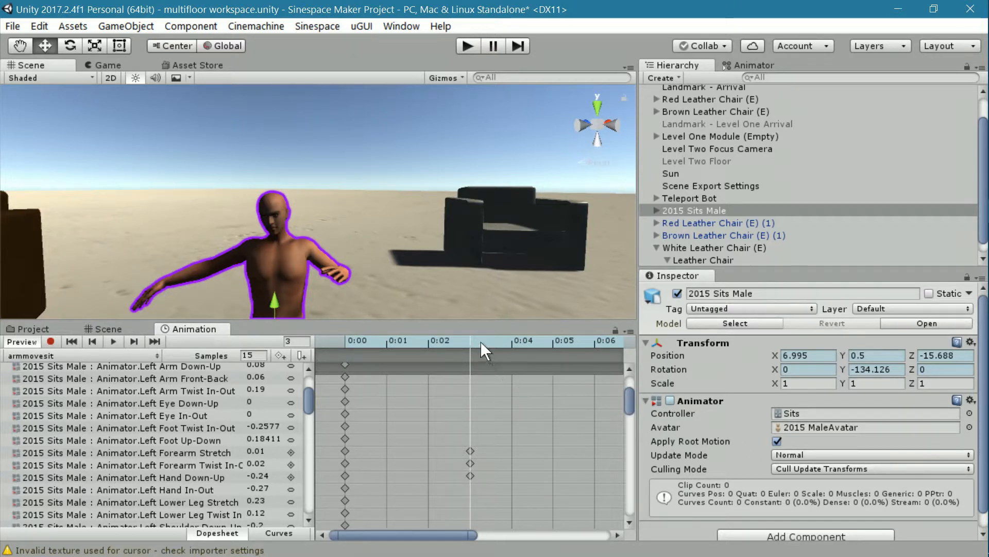
{"action": "left_click_drag", "start_coordinate": [469, 338], "coordinate": [536, 338]}
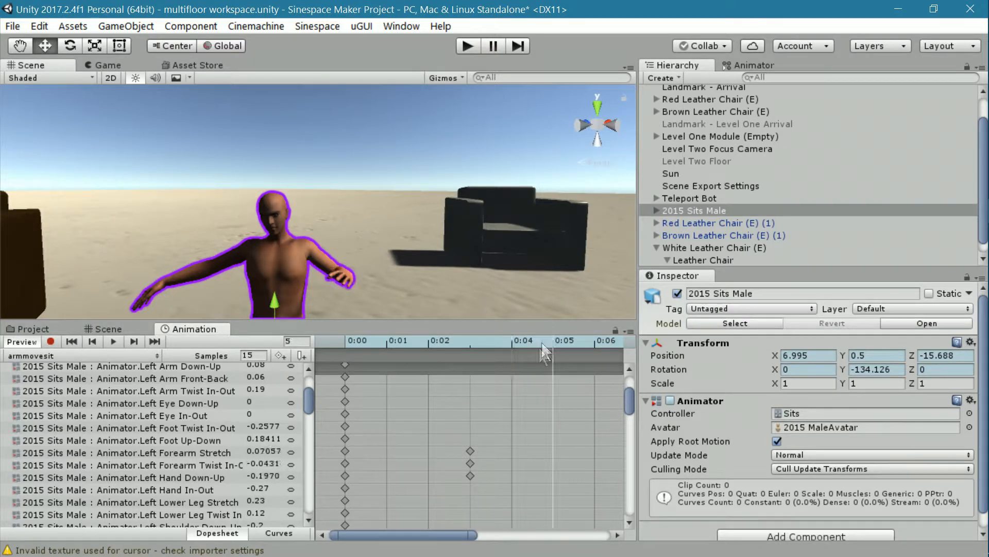
{"action": "left_click_drag", "start_coordinate": [470, 534], "coordinate": [530, 534]}
{"action": "left_click_drag", "start_coordinate": [631, 400], "coordinate": [629, 375]}
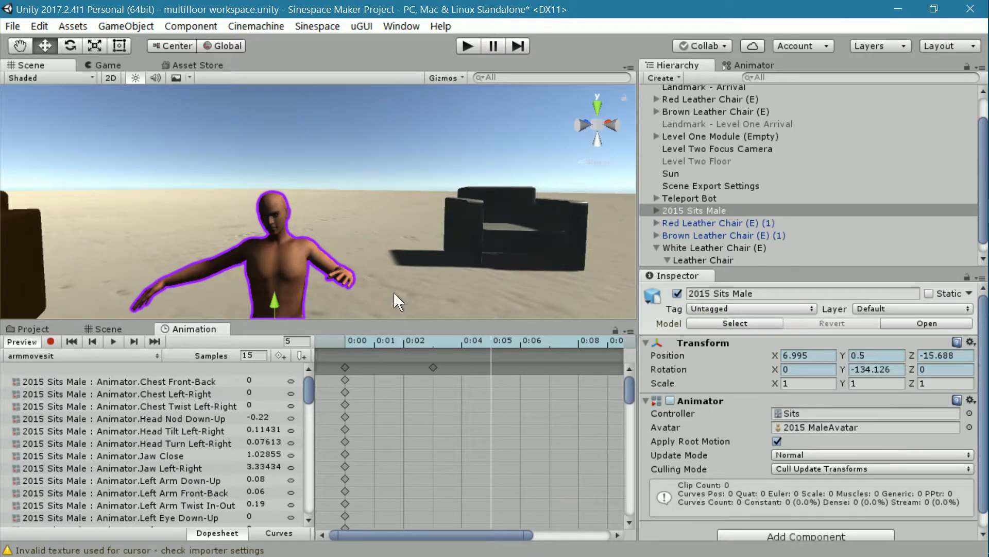
{"action": "left_click_drag", "start_coordinate": [490, 349], "coordinate": [440, 348]}
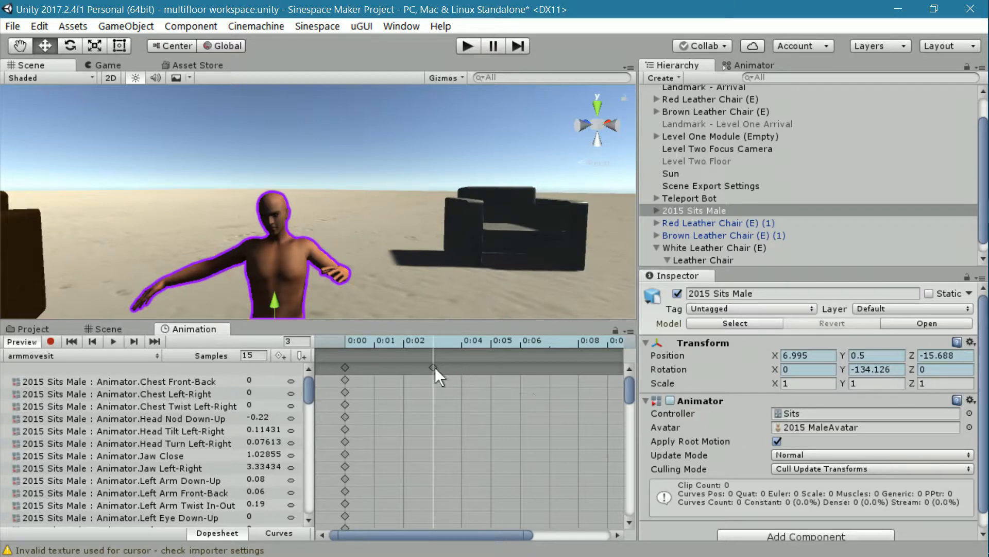
{"action": "left_click", "coordinate": [432, 366]}
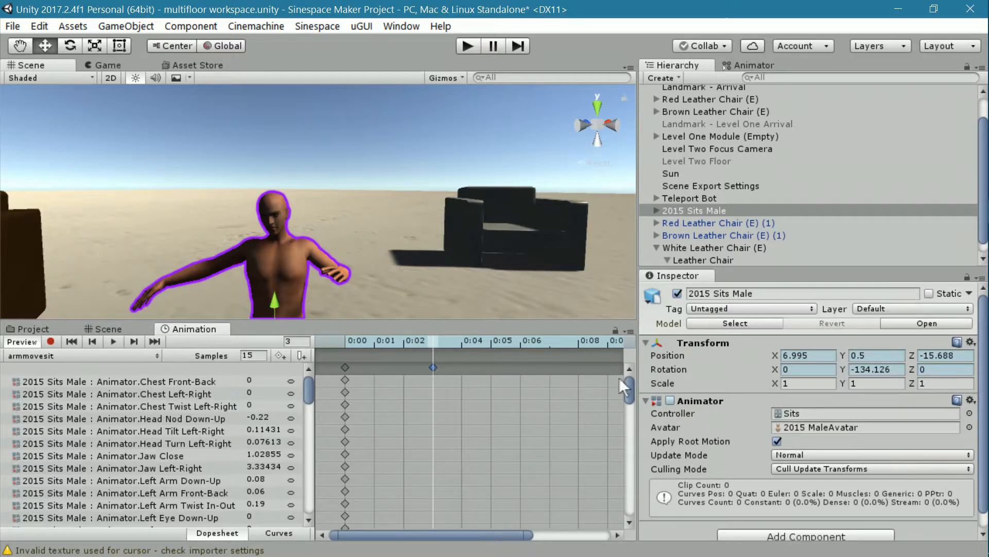
{"action": "mouse_move", "coordinate": [626, 388]}
{"action": "left_mouse_down"}
{"action": "mouse_move", "coordinate": [653, 493]}
{"action": "mouse_move", "coordinate": [627, 376]}
{"action": "left_mouse_up"}
{"action": "left_click", "coordinate": [39, 26]}
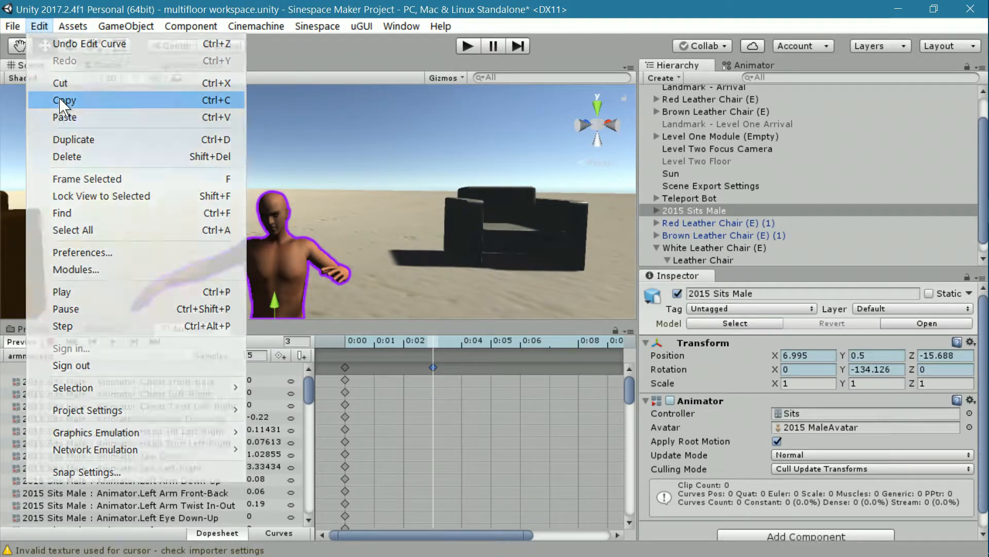
{"action": "left_click", "coordinate": [62, 102]}
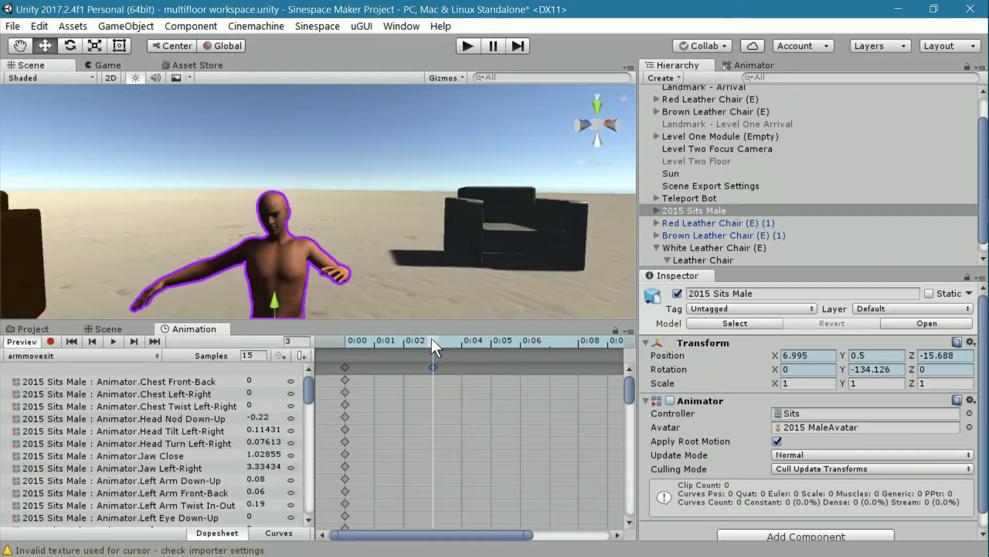
Paste the copied arm keyframe onto frame 5 of the timeline.
{"action": "left_click", "coordinate": [464, 343]}
{"action": "left_click", "coordinate": [483, 342]}
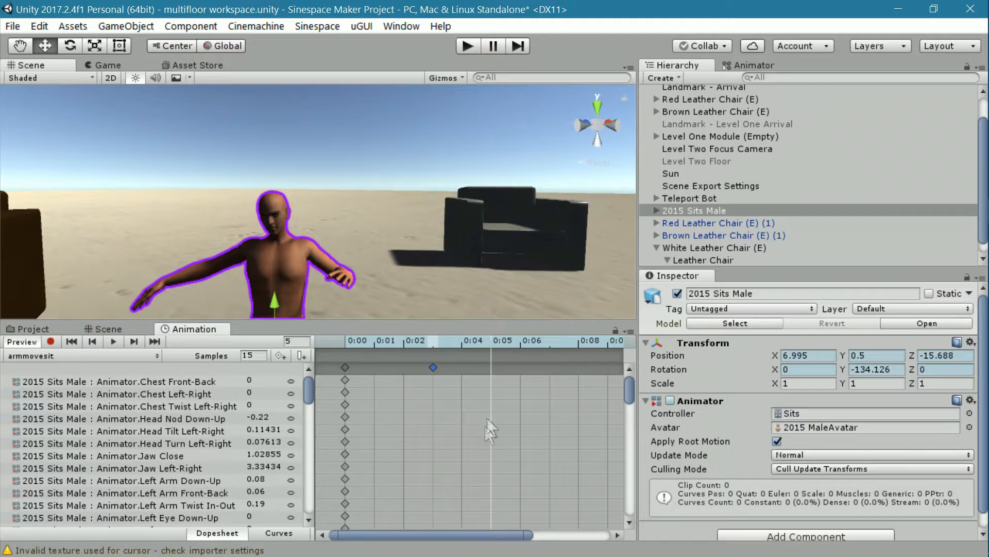
{"action": "left_click", "coordinate": [39, 26]}
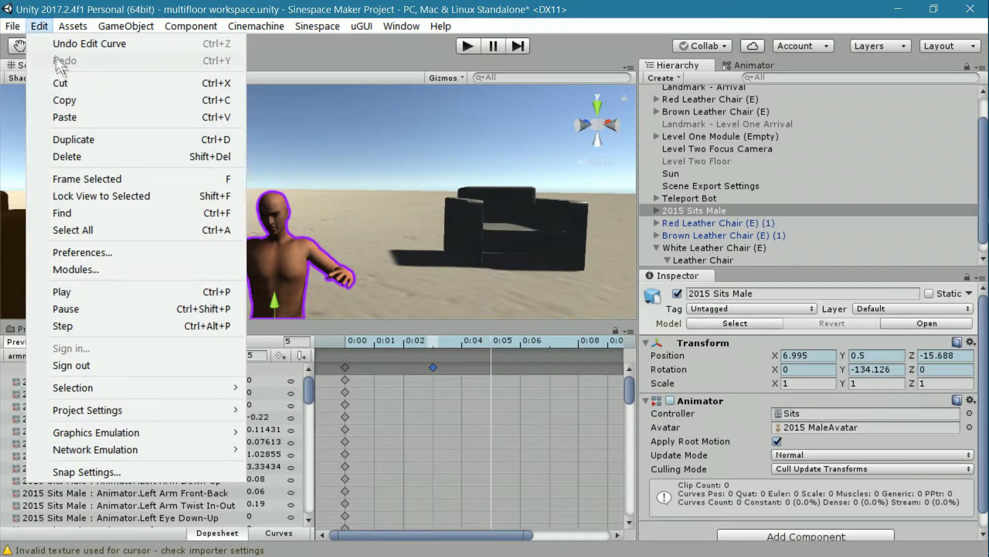
{"action": "left_click", "coordinate": [65, 118]}
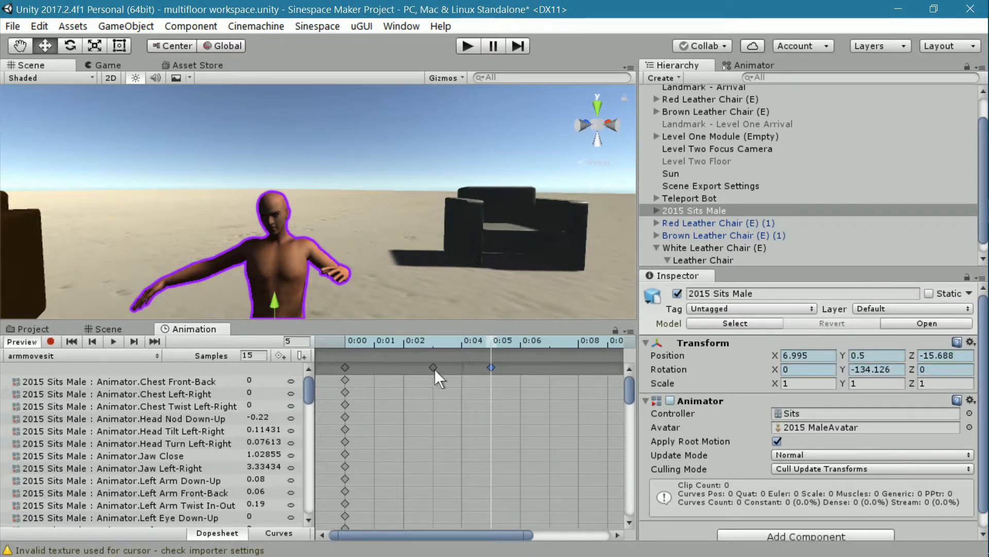
{"action": "left_click_drag", "start_coordinate": [462, 339], "coordinate": [491, 343]}
Set Left Forearm Stretch to 0.09 on the frame 5 keyframe and check the pose in the scene.
{"action": "left_click_drag", "start_coordinate": [629, 390], "coordinate": [629, 407]}
{"action": "scroll", "coordinate": [540, 418], "scroll_direction": "up", "scroll_amount": 3}
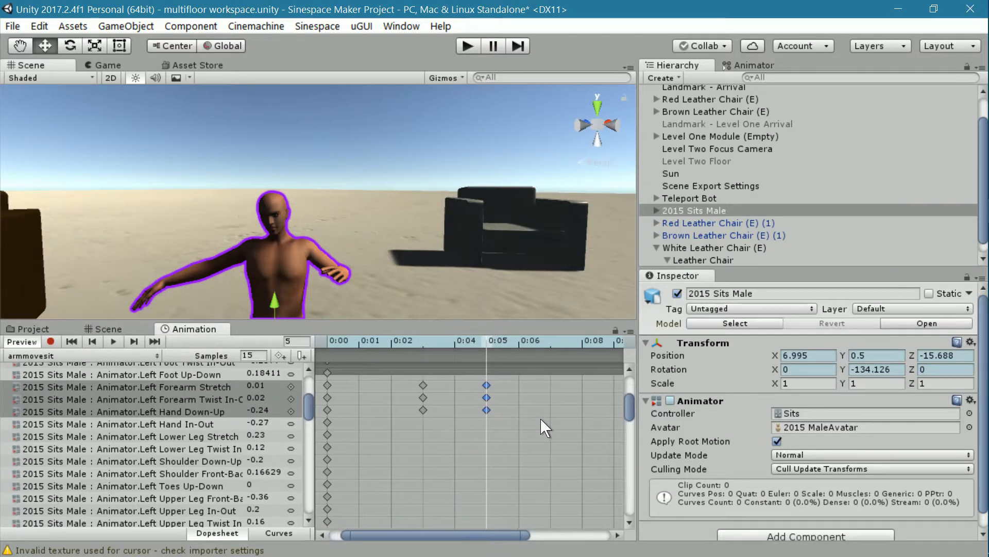
{"action": "scroll", "coordinate": [522, 419], "scroll_direction": "up", "scroll_amount": 1}
{"action": "left_click", "coordinate": [221, 388]}
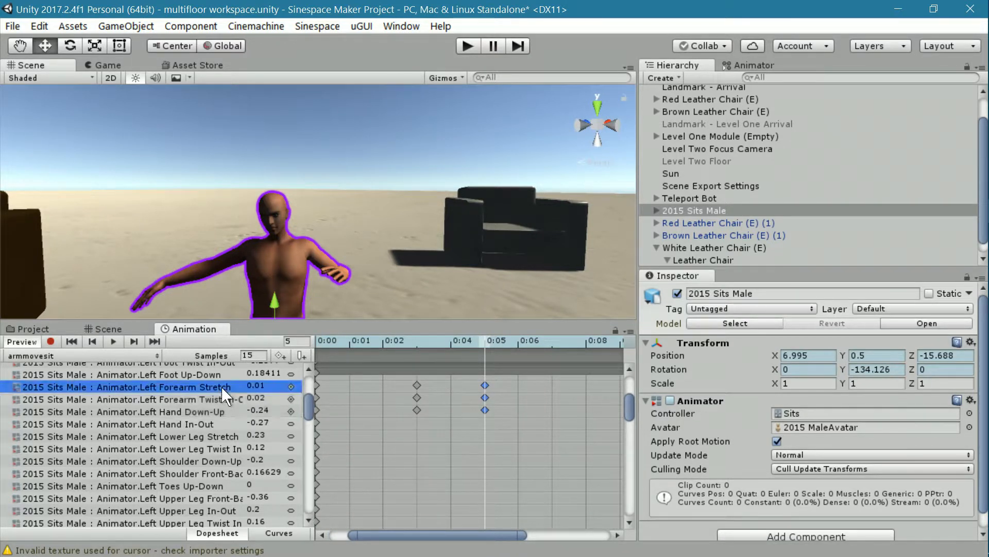
{"action": "left_click", "coordinate": [236, 384]}
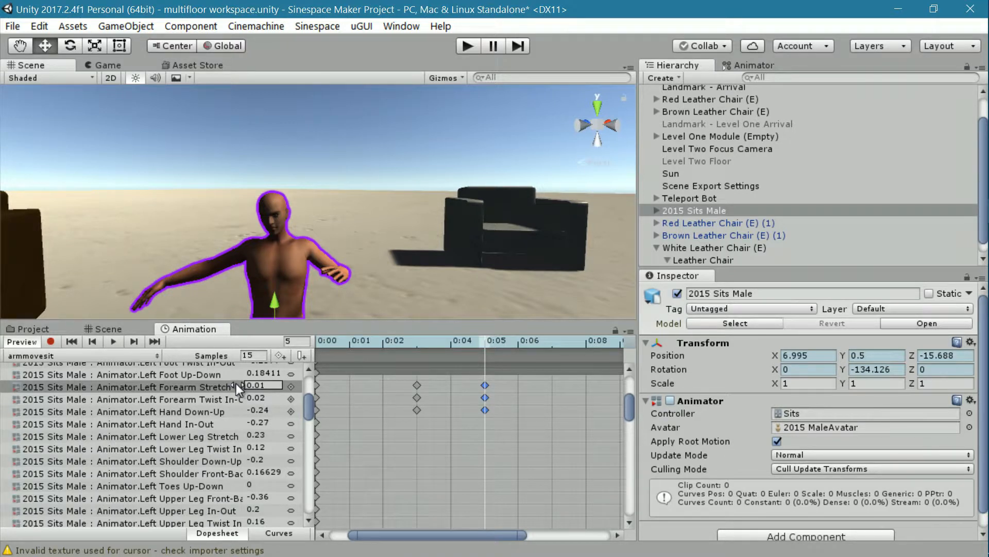
{"action": "left_click_drag", "start_coordinate": [236, 382], "coordinate": [240, 383]}
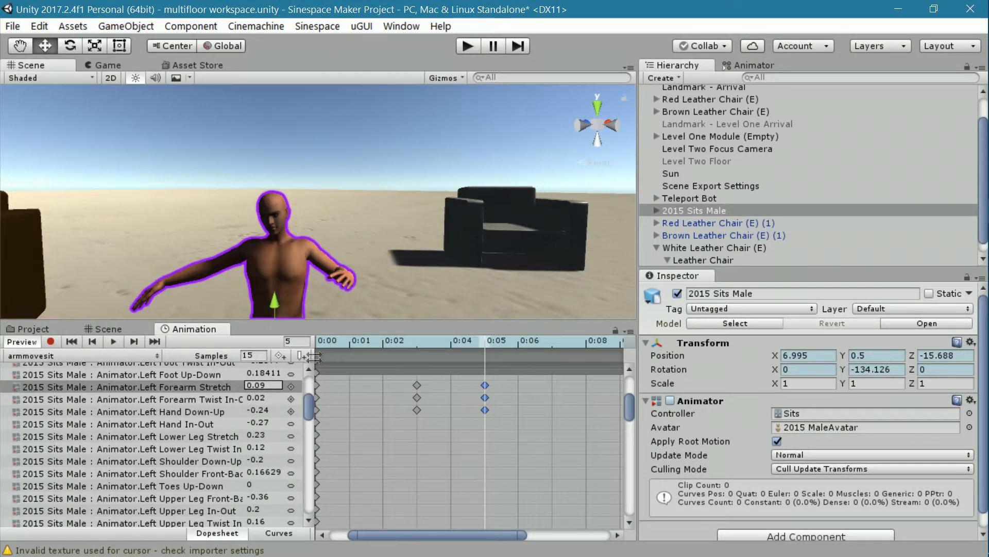
{"action": "scroll", "coordinate": [313, 307], "scroll_direction": "up", "scroll_amount": 4}
{"action": "scroll", "coordinate": [313, 307], "scroll_direction": "down", "scroll_amount": 3}
{"action": "left_click_drag", "start_coordinate": [314, 308], "coordinate": [317, 304], "text": "alt"}
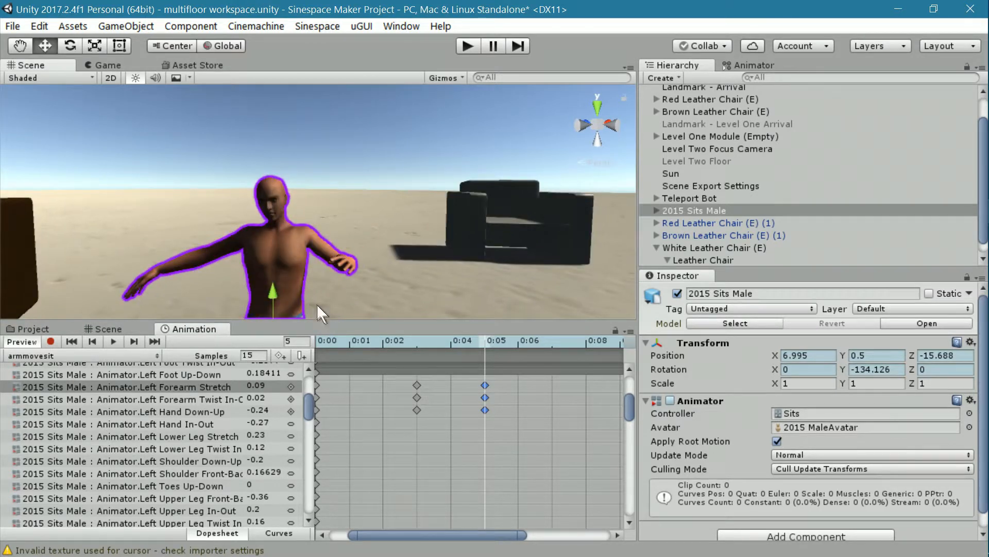
Set Left Forearm Twist In-Out to 0.26 and Left Hand Down-Up to -0.21 on frame 5, and scrub through the movement.
{"action": "left_click", "coordinate": [237, 398]}
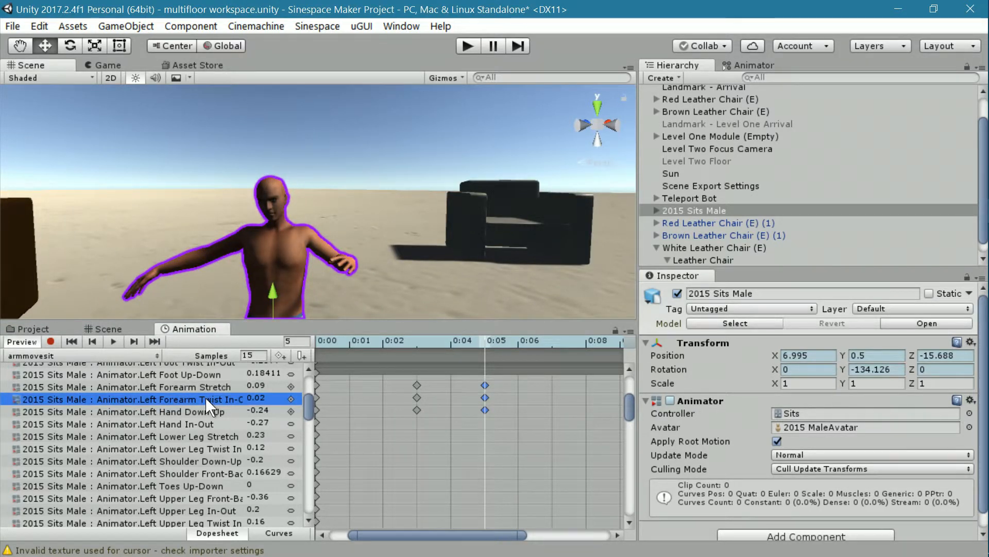
{"action": "left_click", "coordinate": [239, 397]}
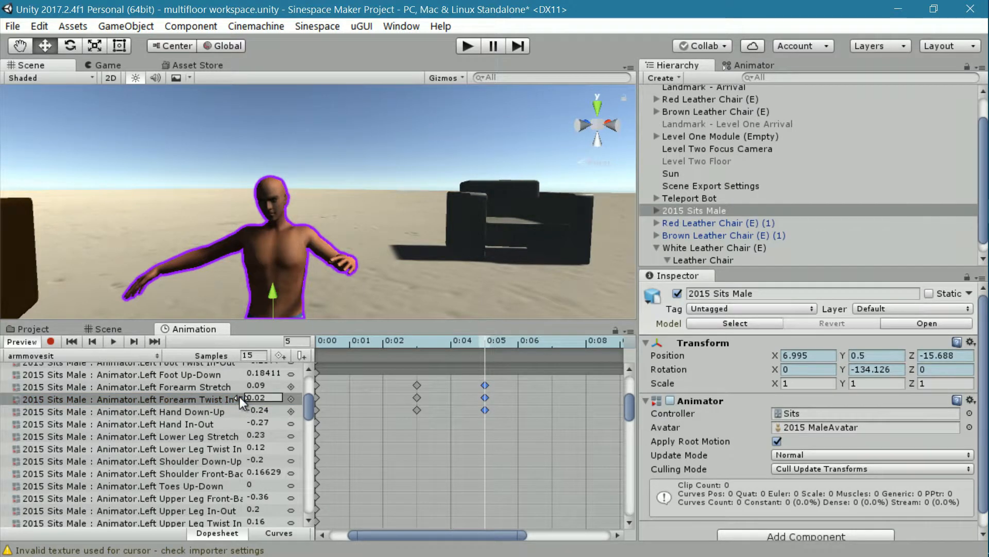
{"action": "left_click_drag", "start_coordinate": [239, 397], "coordinate": [248, 395]}
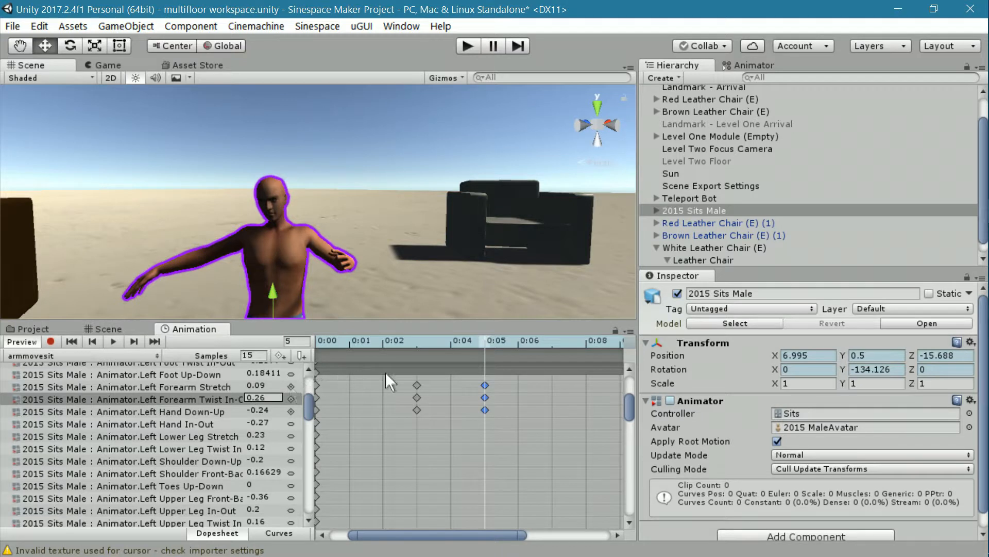
{"action": "left_click", "coordinate": [241, 409]}
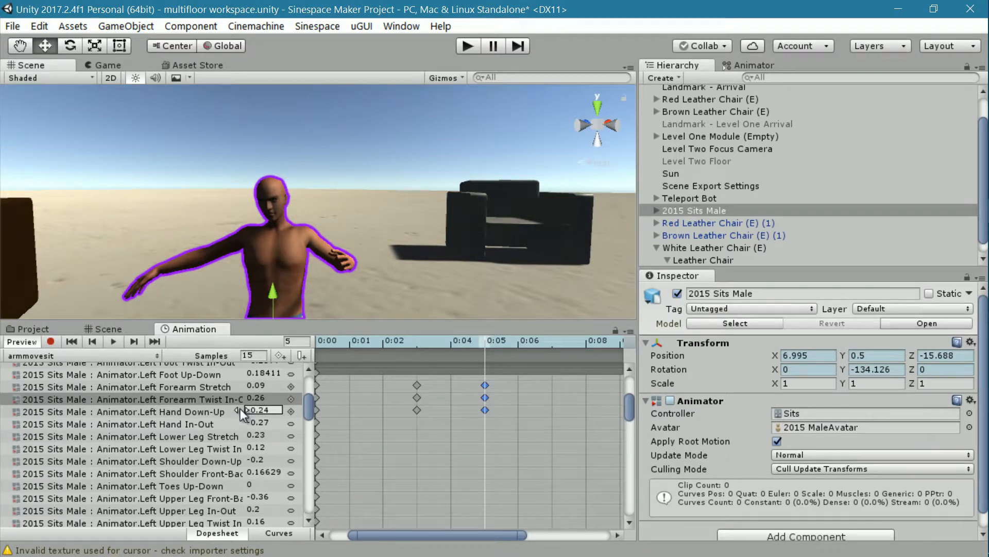
{"action": "left_click_drag", "start_coordinate": [239, 407], "coordinate": [236, 407]}
{"action": "left_click_drag", "start_coordinate": [486, 345], "coordinate": [405, 344]}
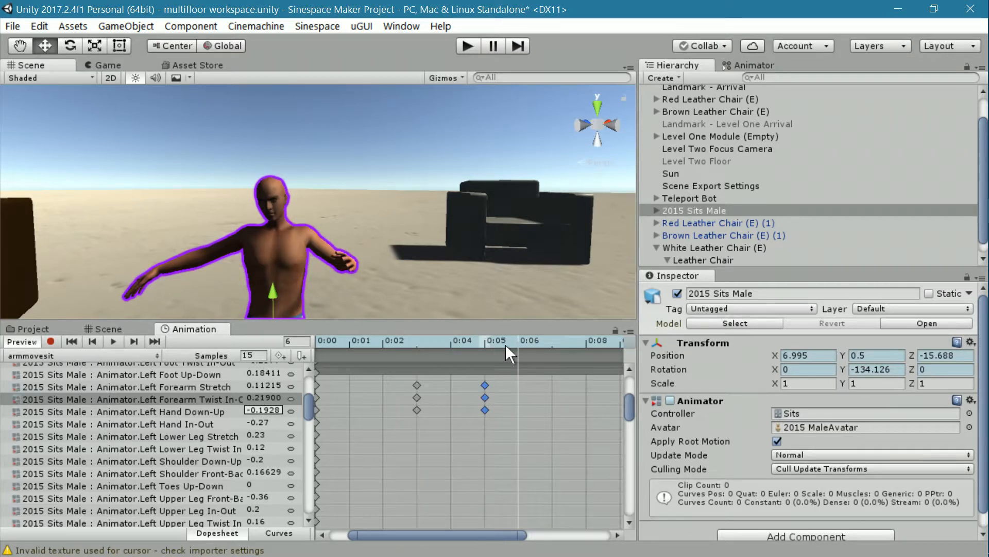
{"action": "left_click_drag", "start_coordinate": [505, 344], "coordinate": [485, 343]}
Copy the summary keyframe on frame 5 of the armmovesit clip and paste it onto frame 7.
{"action": "left_click_drag", "start_coordinate": [522, 536], "coordinate": [610, 536]}
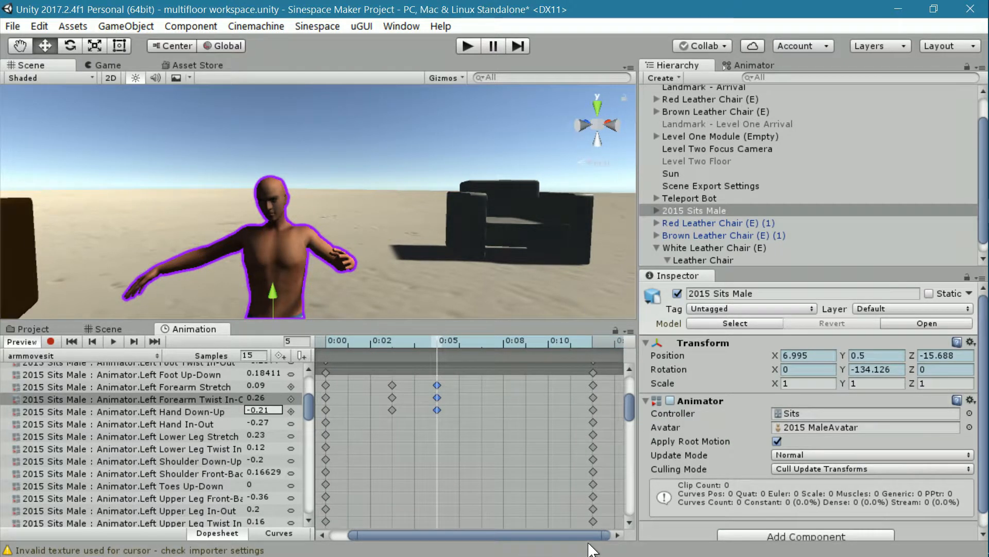
{"action": "mouse_move", "coordinate": [437, 341]}
{"action": "left_mouse_down"}
{"action": "mouse_move", "coordinate": [583, 338]}
{"action": "mouse_move", "coordinate": [436, 340]}
{"action": "left_mouse_up"}
{"action": "left_click_drag", "start_coordinate": [629, 406], "coordinate": [624, 381]}
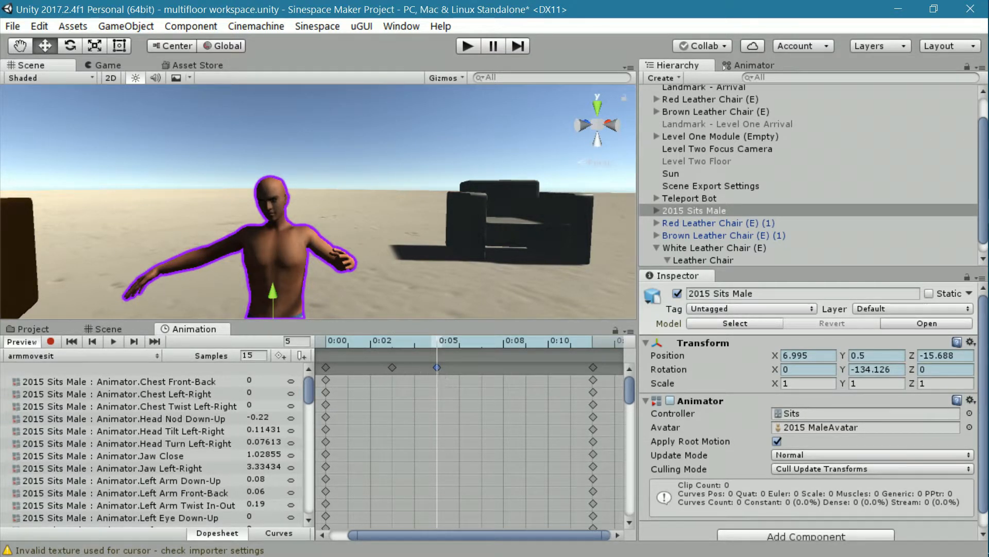
{"action": "left_click", "coordinate": [40, 25]}
{"action": "left_click", "coordinate": [65, 100]}
{"action": "left_click_drag", "start_coordinate": [438, 342], "coordinate": [453, 343]}
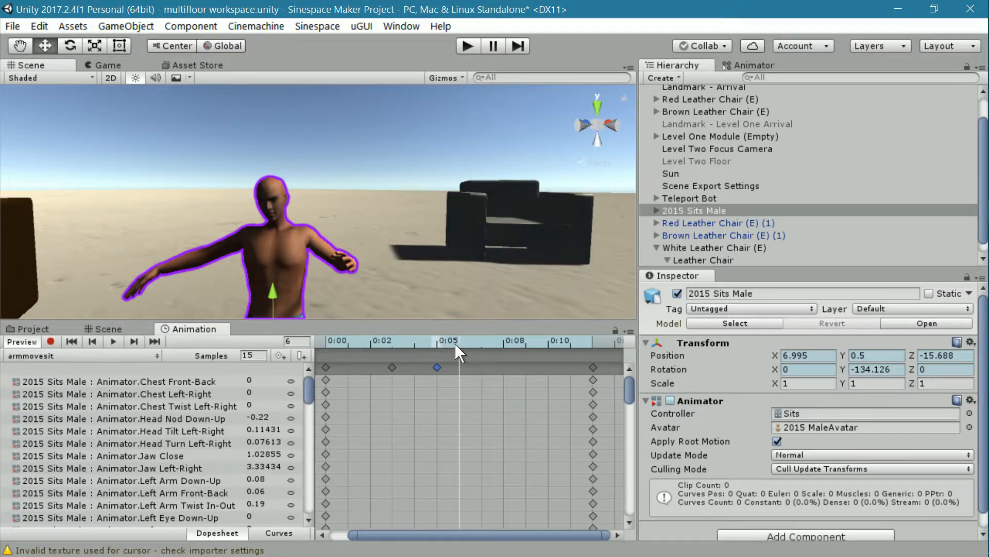
{"action": "left_click_drag", "start_coordinate": [456, 343], "coordinate": [474, 343]}
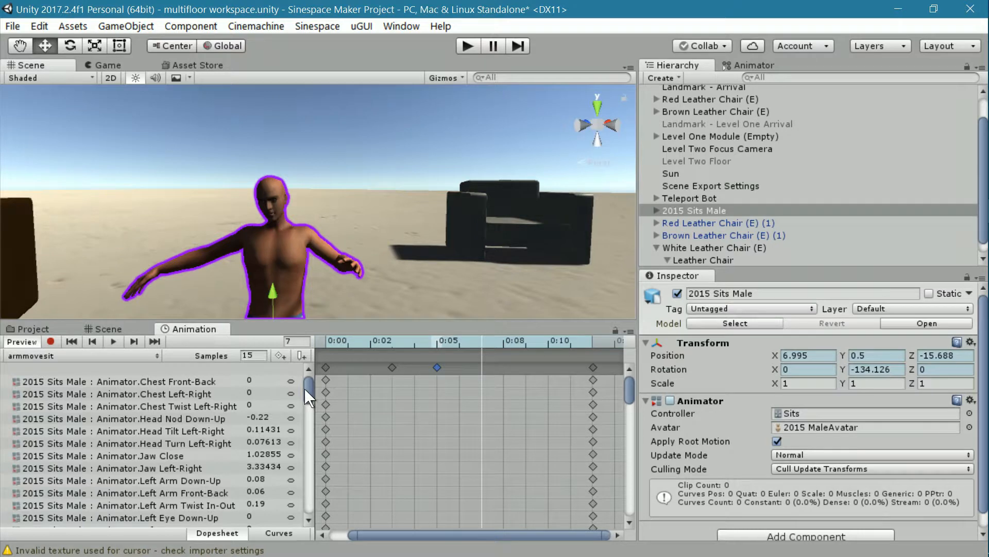
{"action": "left_click", "coordinate": [46, 26]}
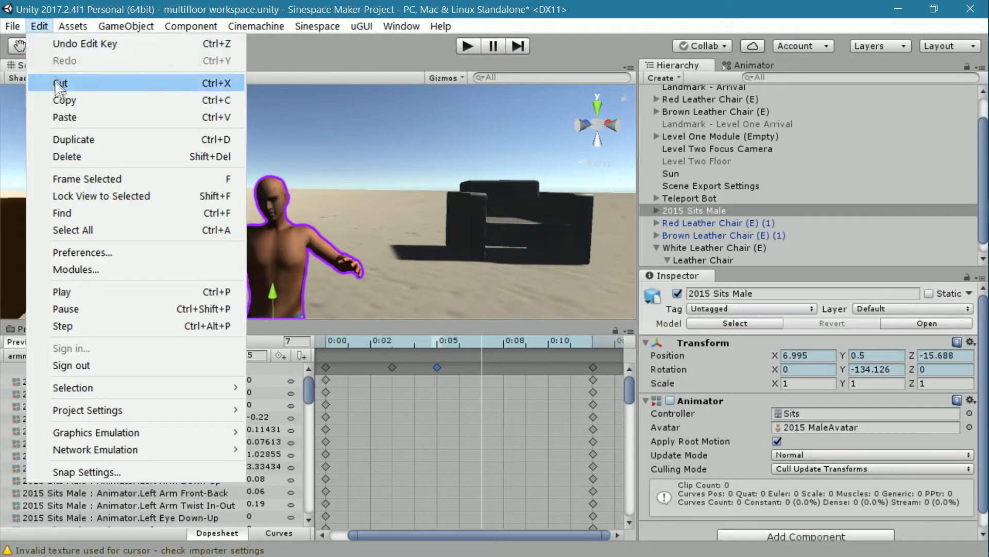
{"action": "left_click", "coordinate": [61, 114]}
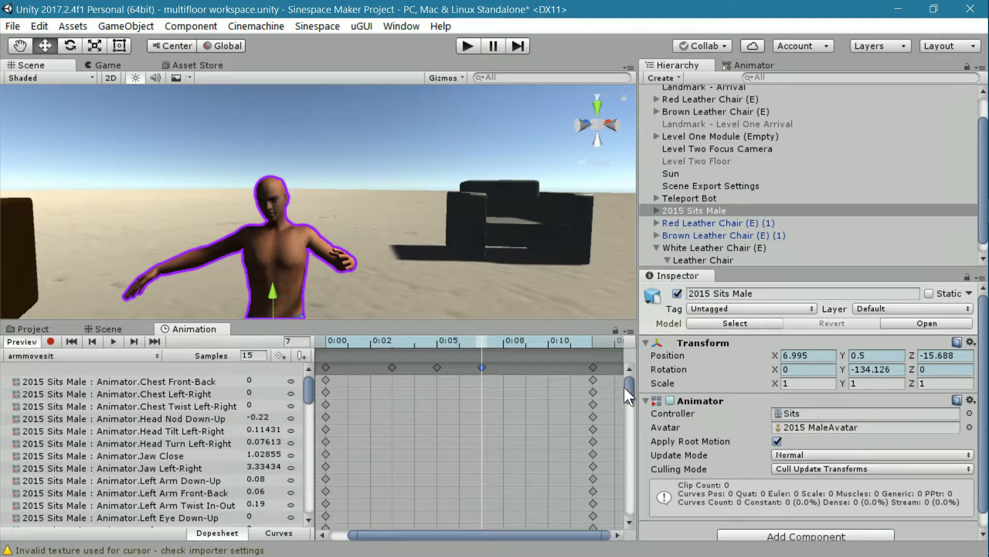
Set Left Hand Down-Up to 0.55 on the frame 7 keyframe and play the clip to check the movement.
{"action": "left_click_drag", "start_coordinate": [627, 388], "coordinate": [626, 405]}
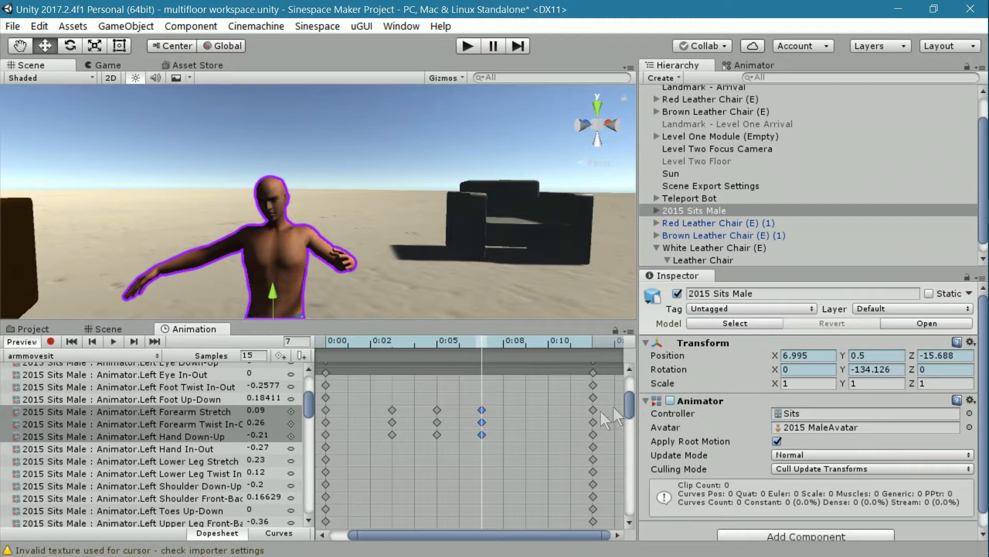
{"action": "left_click", "coordinate": [224, 411]}
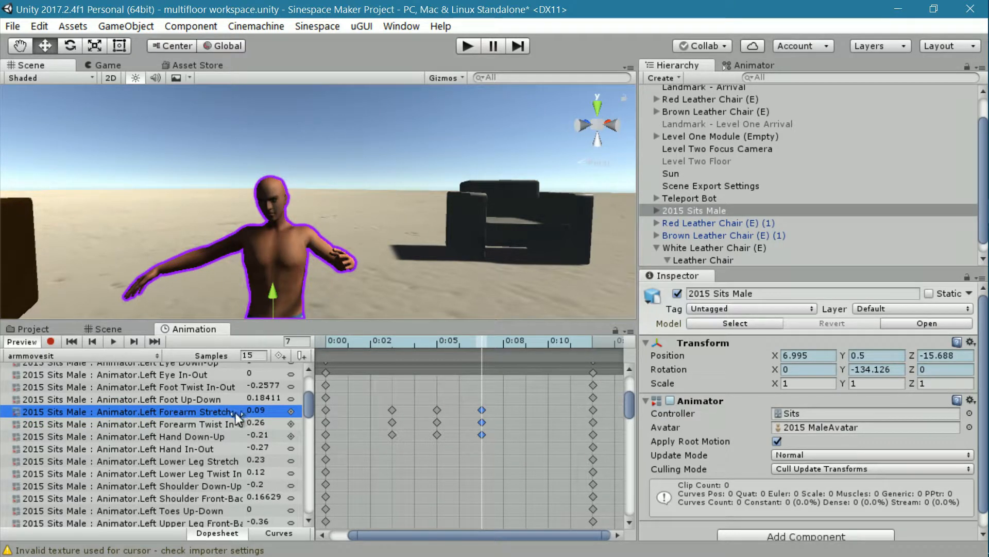
{"action": "left_click", "coordinate": [229, 422]}
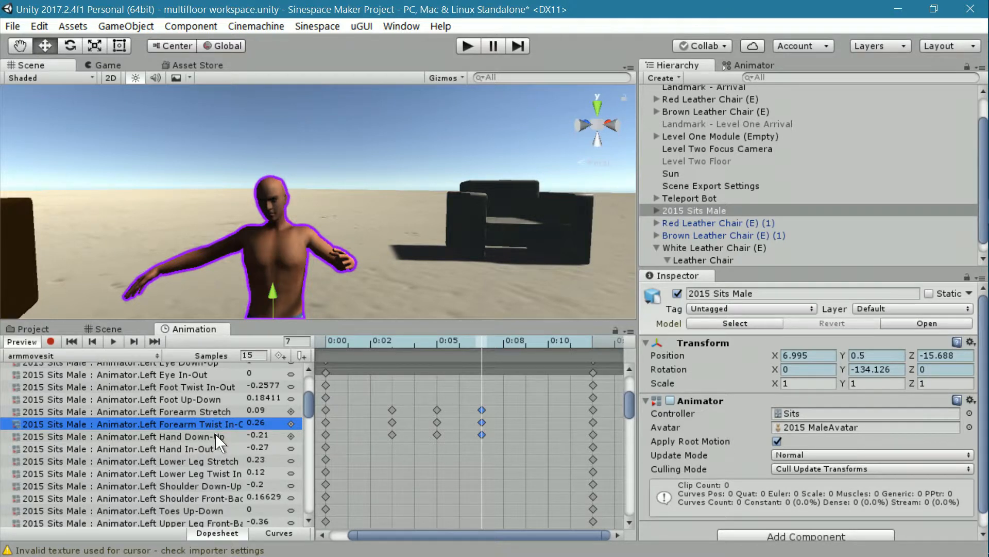
{"action": "left_click", "coordinate": [225, 436]}
{"action": "left_click_drag", "start_coordinate": [238, 433], "coordinate": [261, 426]}
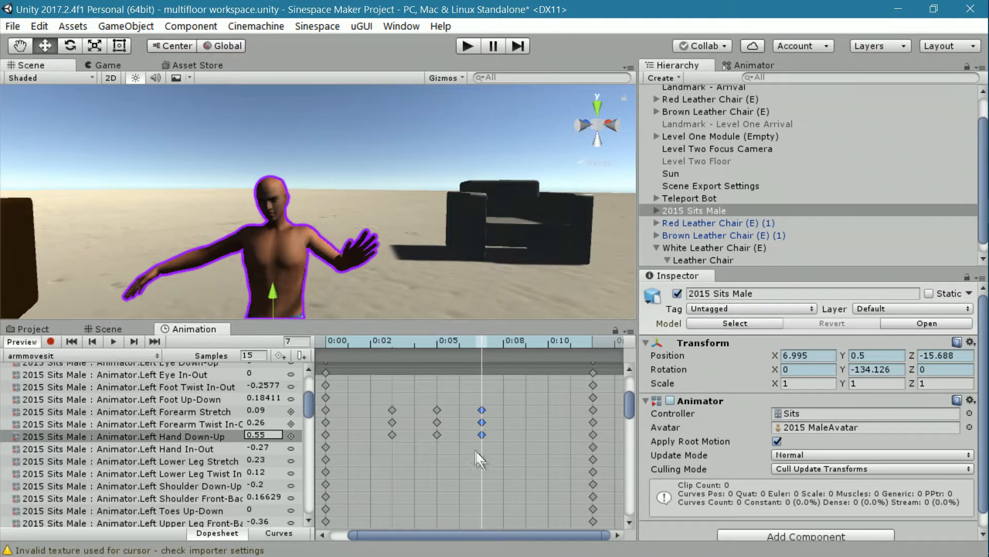
{"action": "left_click", "coordinate": [115, 341]}
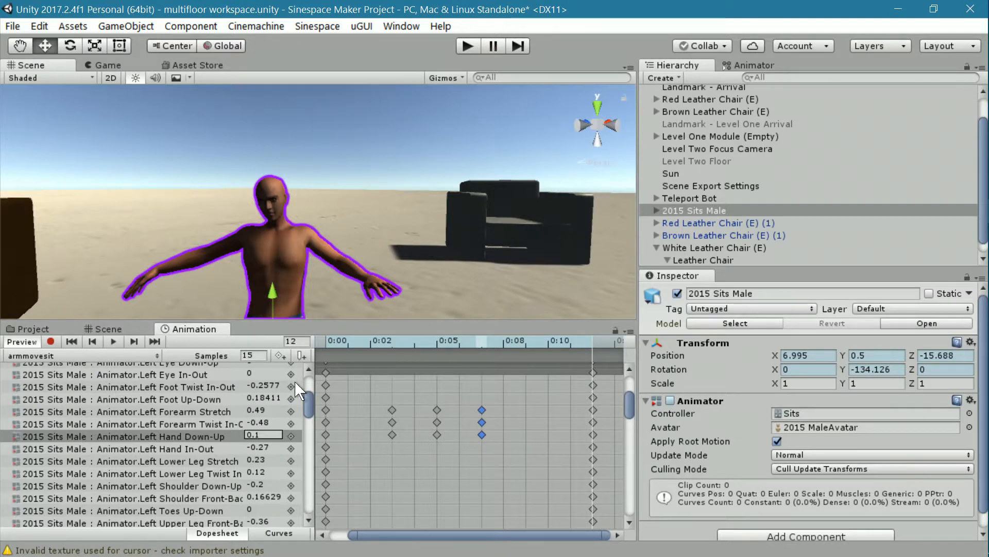
Set the clip's sample rate to 8 and move the playhead to frame 9.
{"action": "left_click", "coordinate": [252, 356]}
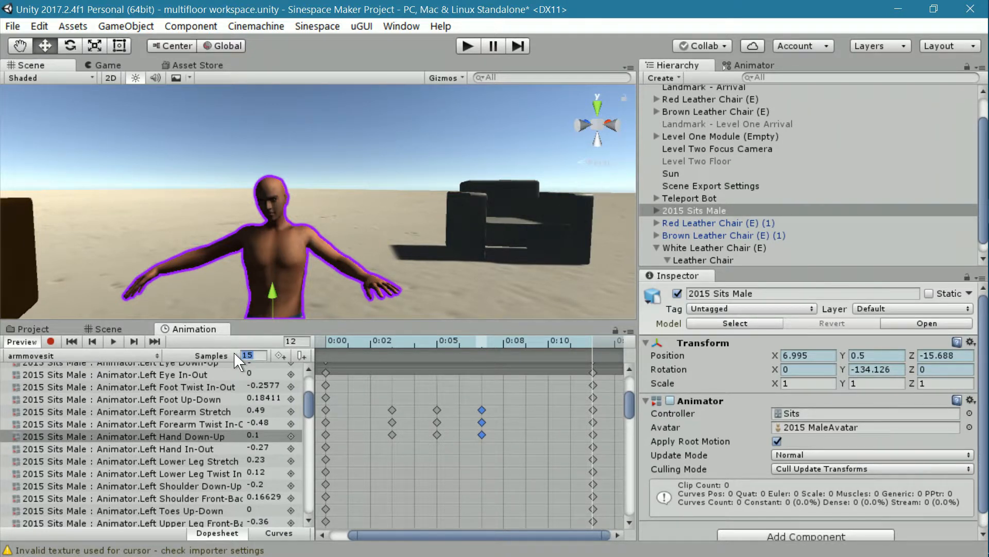
{"action": "type", "text": "8"}
{"action": "key", "text": "Return"}
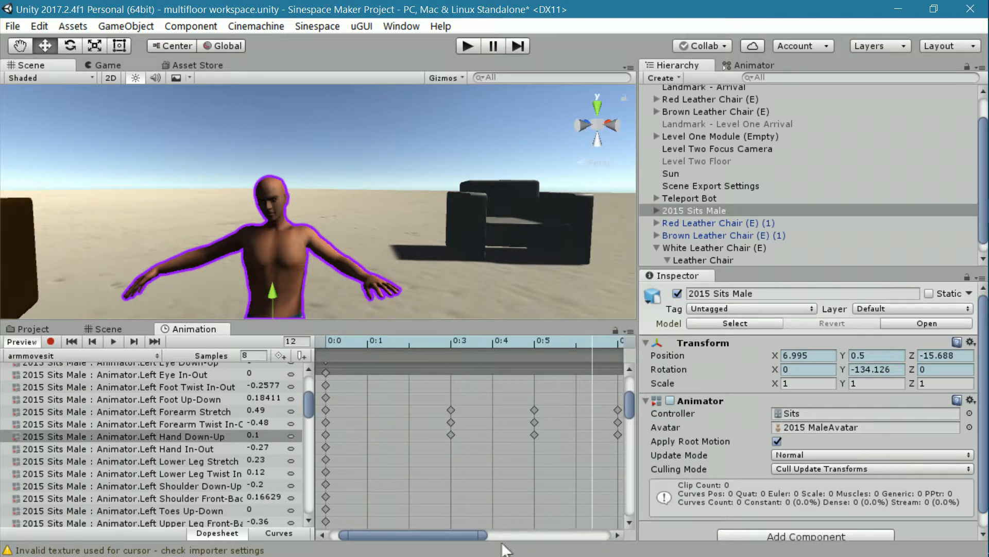
{"action": "left_click_drag", "start_coordinate": [484, 535], "coordinate": [610, 534]}
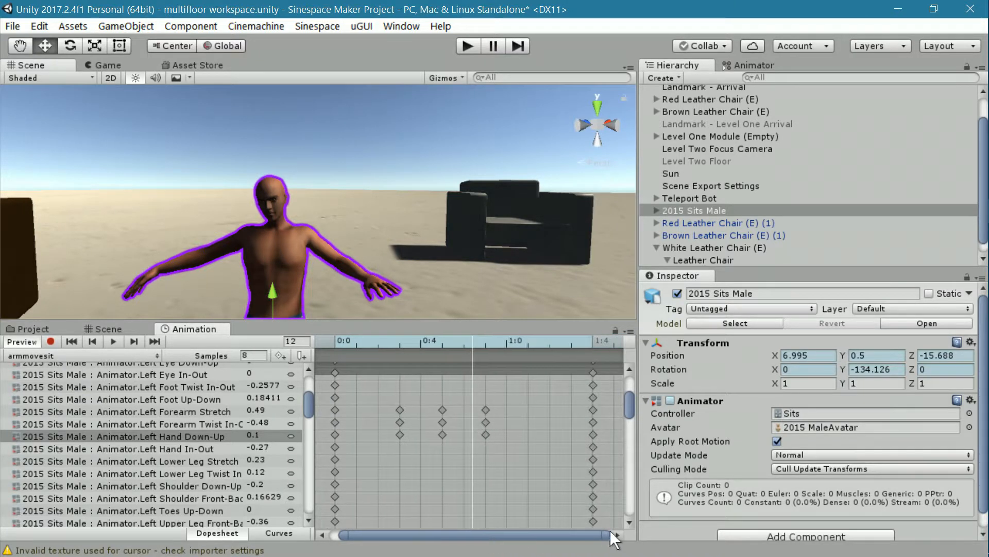
{"action": "left_click", "coordinate": [474, 341]}
{"action": "left_click_drag", "start_coordinate": [473, 340], "coordinate": [527, 345]}
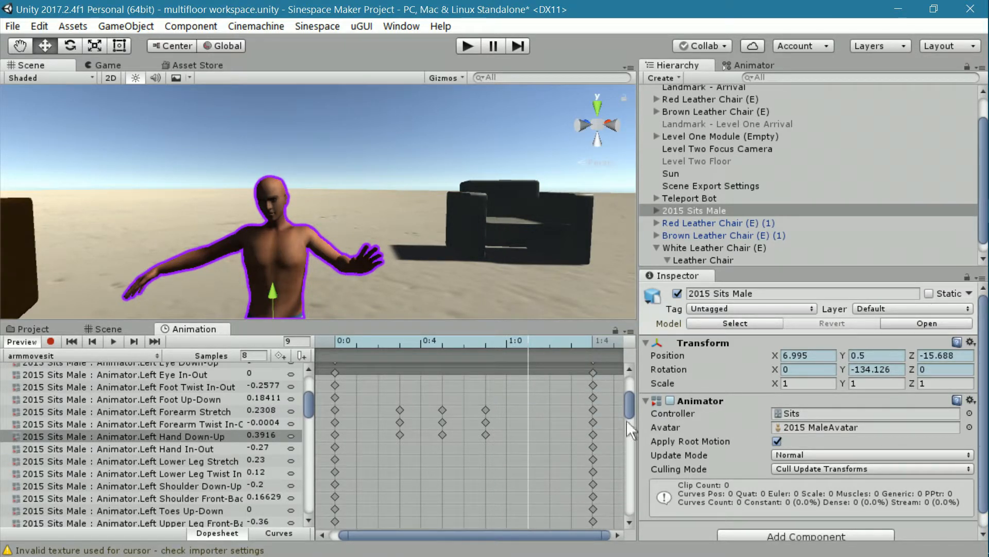
Copy the summary keyframe at the end of the clip, on frame 12.
{"action": "left_click_drag", "start_coordinate": [628, 398], "coordinate": [629, 380]}
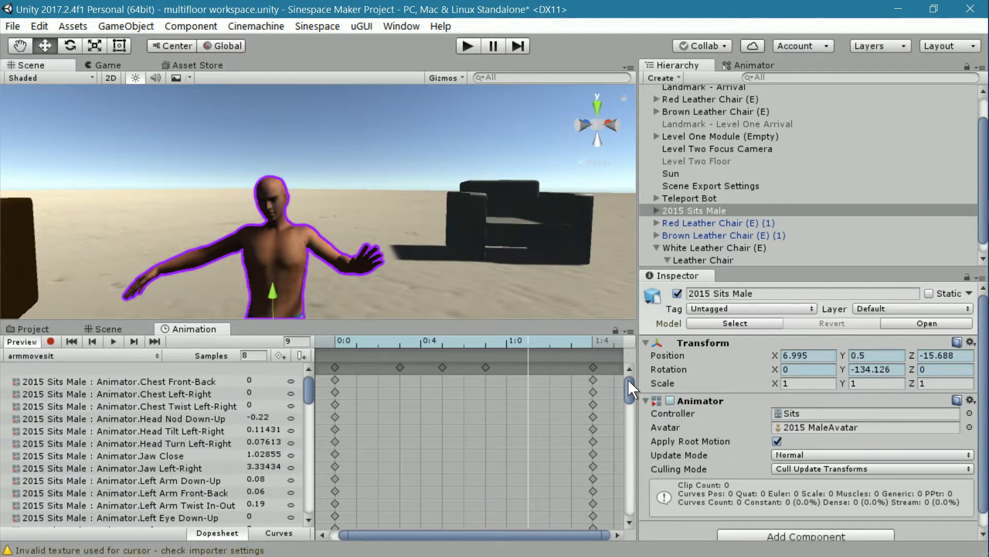
{"action": "left_click", "coordinate": [154, 341]}
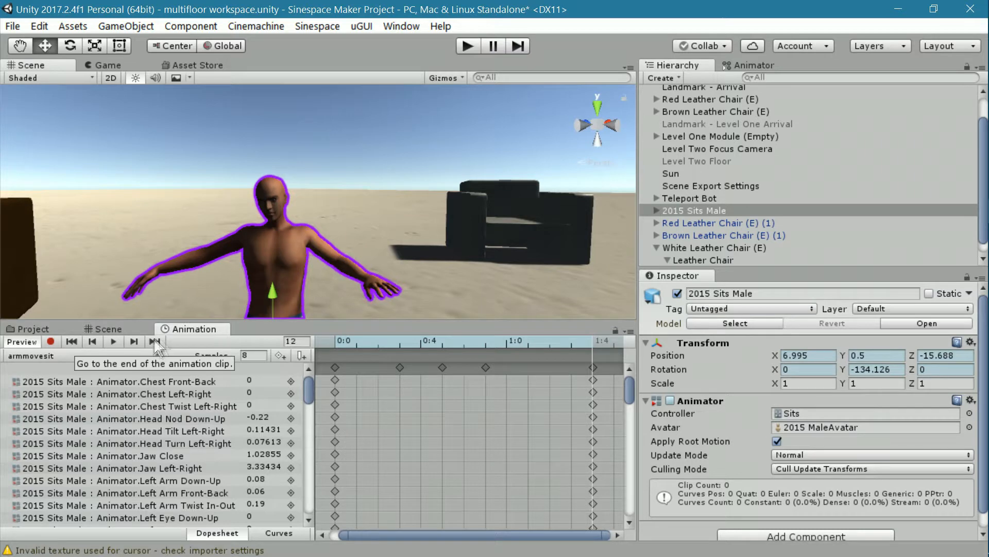
{"action": "left_click", "coordinate": [593, 367]}
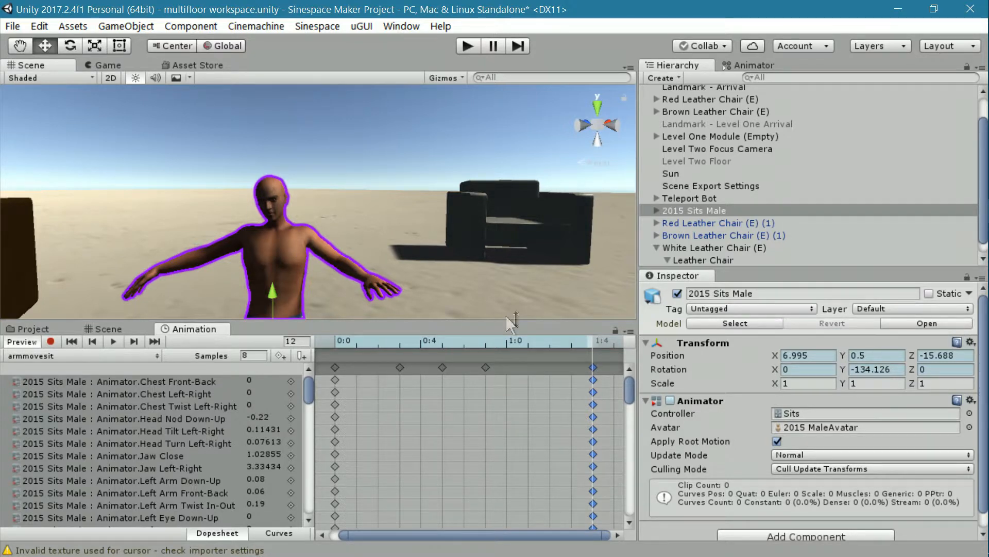
{"action": "left_click", "coordinate": [38, 26]}
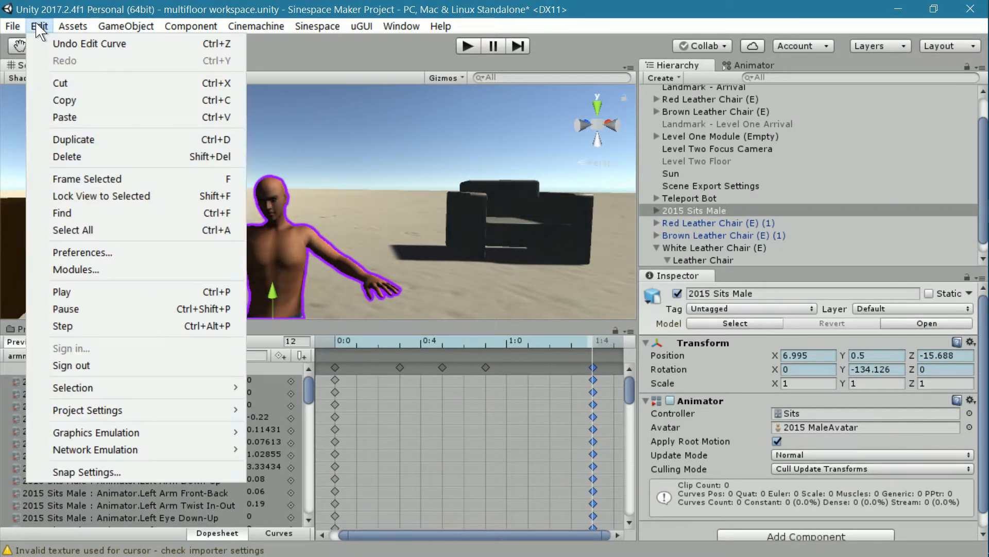
{"action": "left_click", "coordinate": [56, 102]}
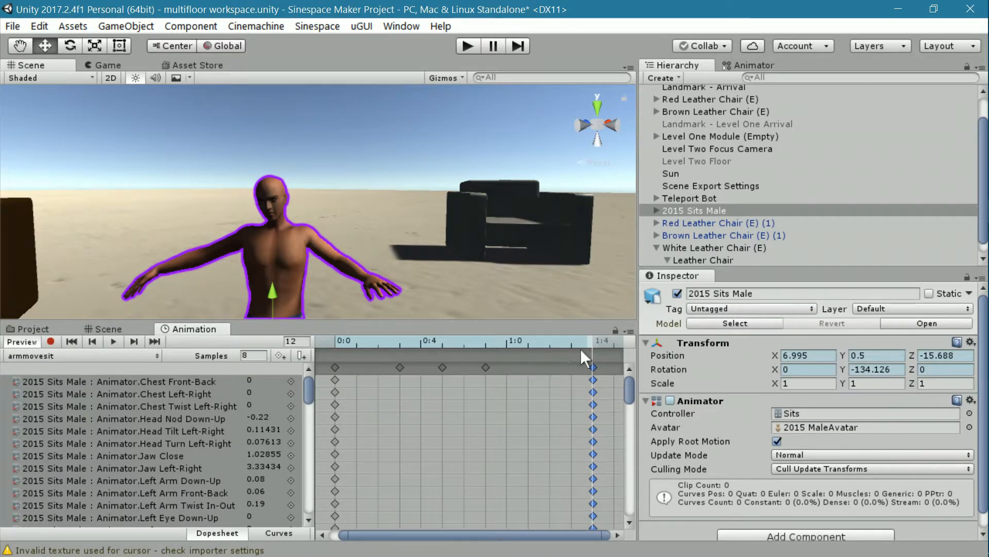
Paste the copied end pose onto frame 9 and play the clip to check the arm's return.
{"action": "left_click_drag", "start_coordinate": [593, 348], "coordinate": [536, 347]}
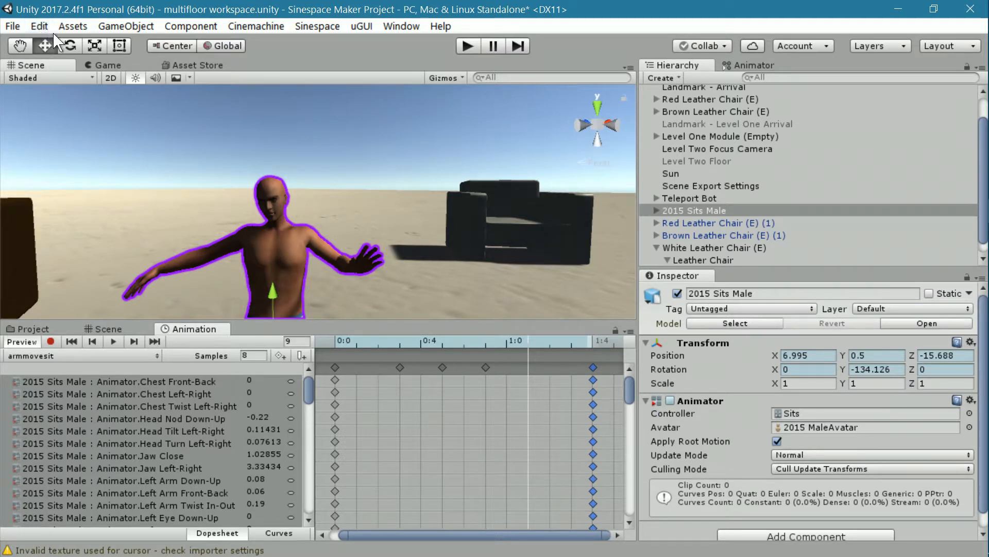
{"action": "left_click", "coordinate": [39, 26]}
{"action": "left_click", "coordinate": [63, 116]}
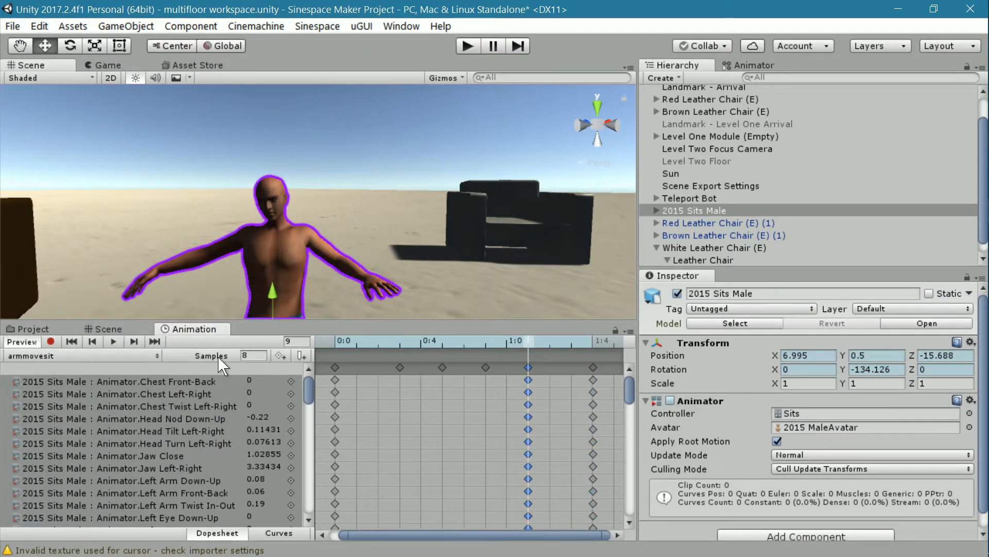
{"action": "left_click", "coordinate": [113, 341]}
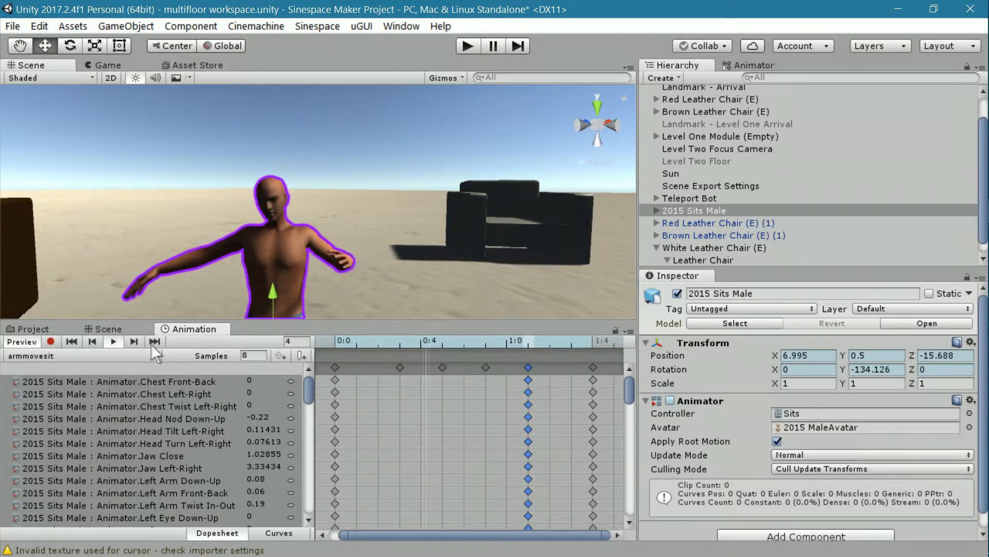
{"action": "left_click", "coordinate": [114, 341]}
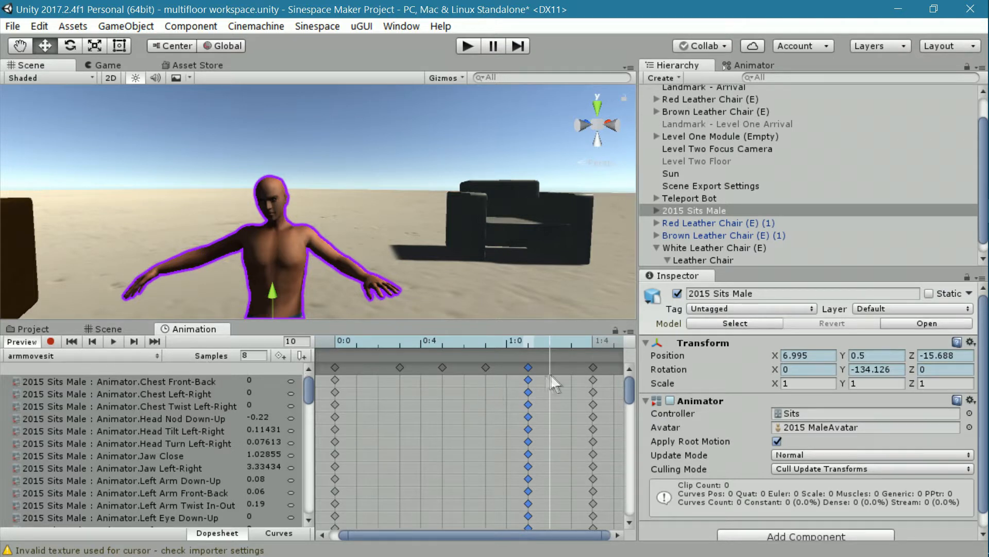
Move the clip's last summary keyframe to frame 14.
{"action": "left_click", "coordinate": [593, 367], "text": "shift"}
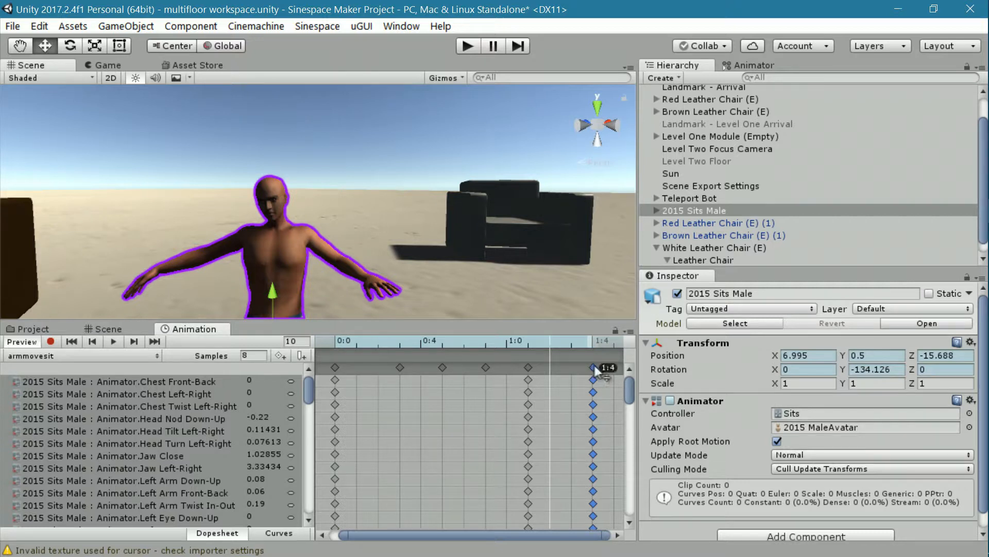
{"action": "left_click_drag", "start_coordinate": [593, 367], "coordinate": [610, 365]}
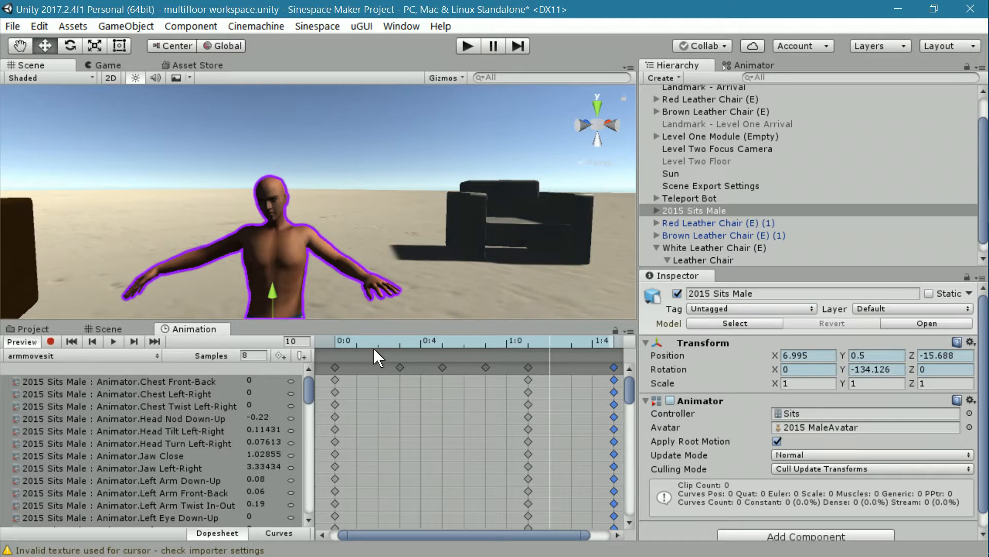
{"action": "left_click", "coordinate": [154, 341]}
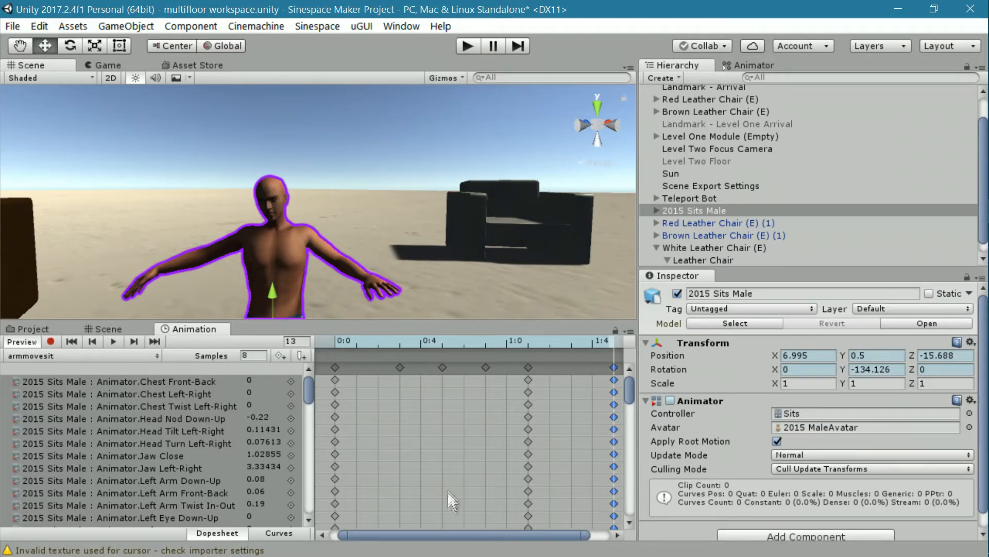
{"action": "left_click_drag", "start_coordinate": [587, 534], "coordinate": [611, 535]}
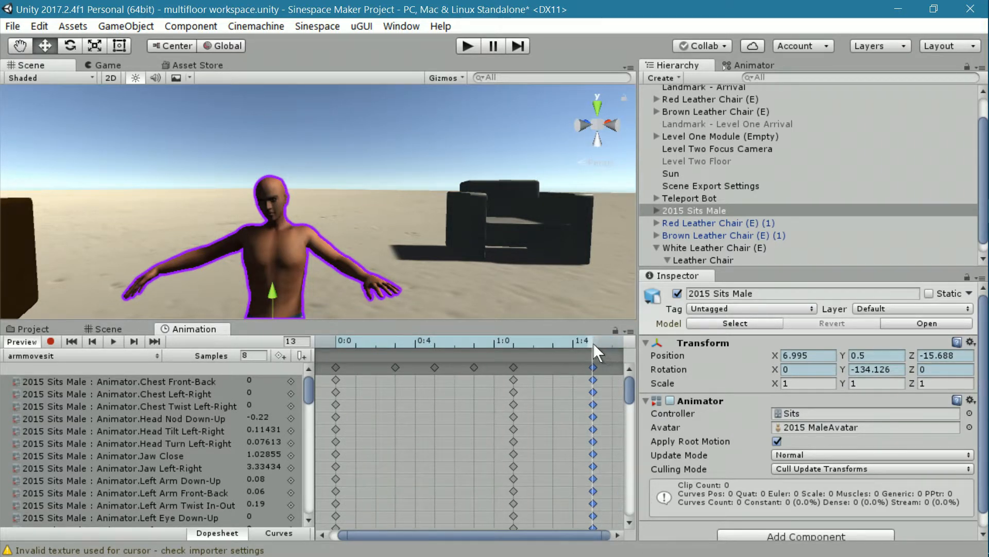
{"action": "left_click", "coordinate": [609, 341]}
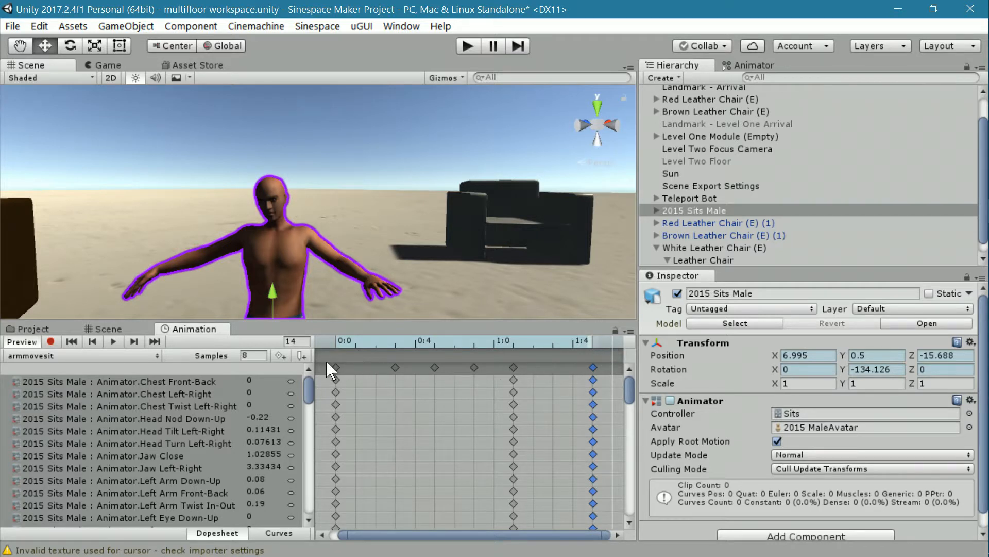
{"action": "left_click_drag", "start_coordinate": [593, 367], "coordinate": [612, 367]}
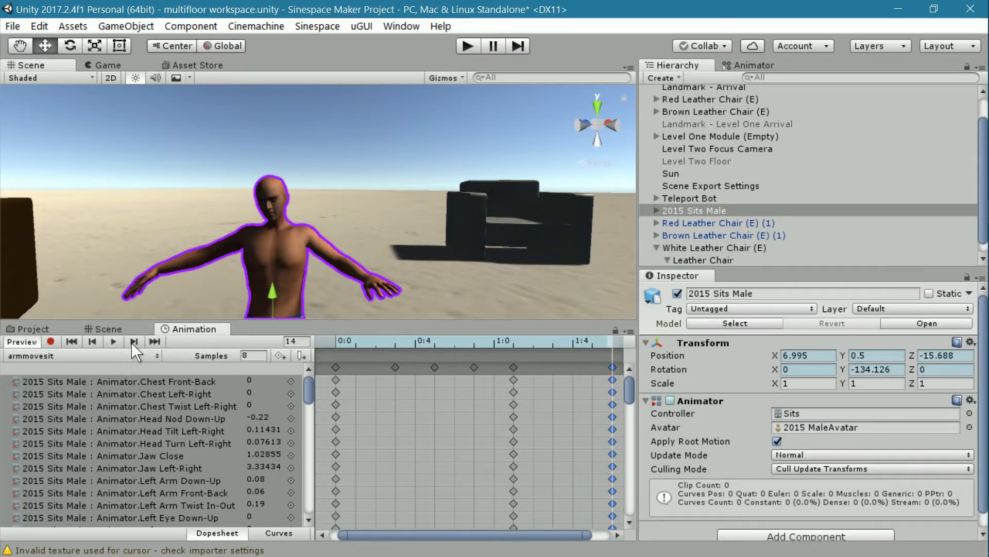
Set the clip's sample rate to 6 and play it to judge the slower speed.
{"action": "left_click", "coordinate": [113, 341]}
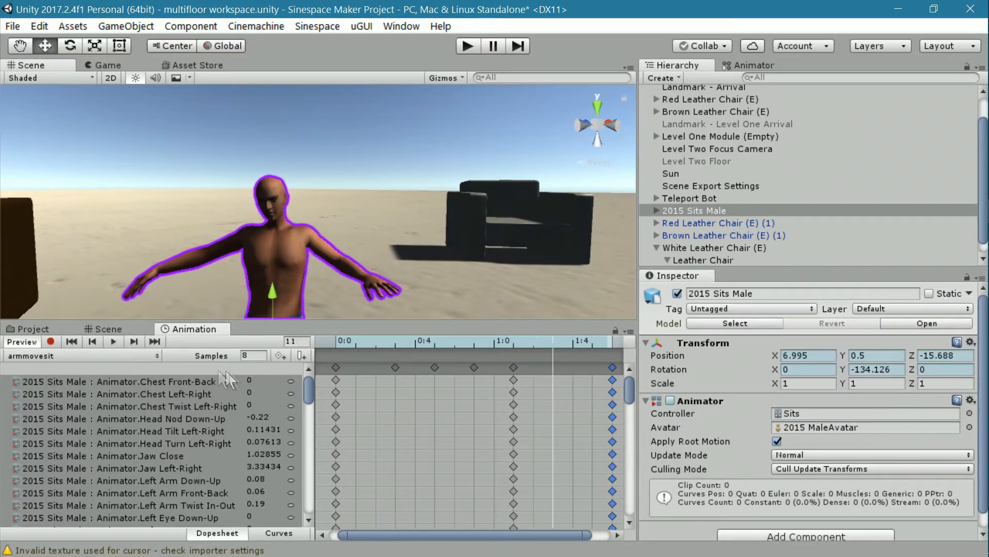
{"action": "left_click", "coordinate": [243, 356]}
{"action": "key", "text": "Return"}
{"action": "left_click", "coordinate": [113, 344]}
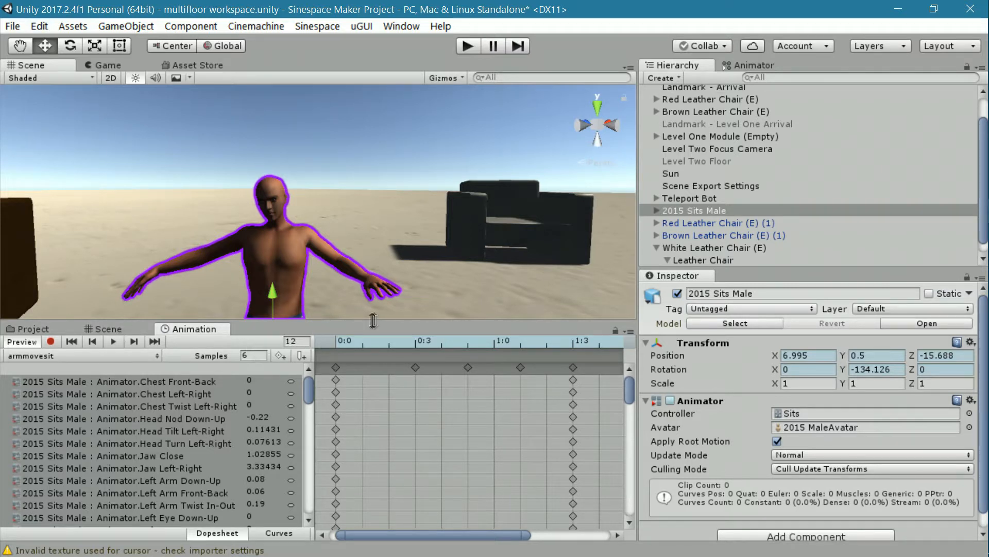
{"action": "left_click_drag", "start_coordinate": [523, 534], "coordinate": [608, 534]}
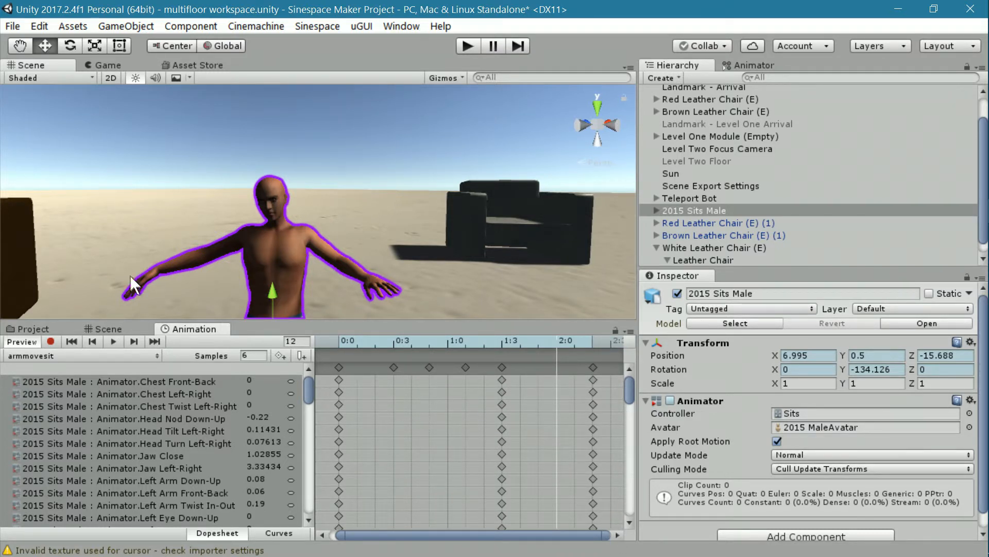
Save the scene and select Chair Sit Position under White Leather Chair (E) to check its assigned animation.
{"action": "left_click", "coordinate": [15, 27]}
{"action": "left_click", "coordinate": [41, 82]}
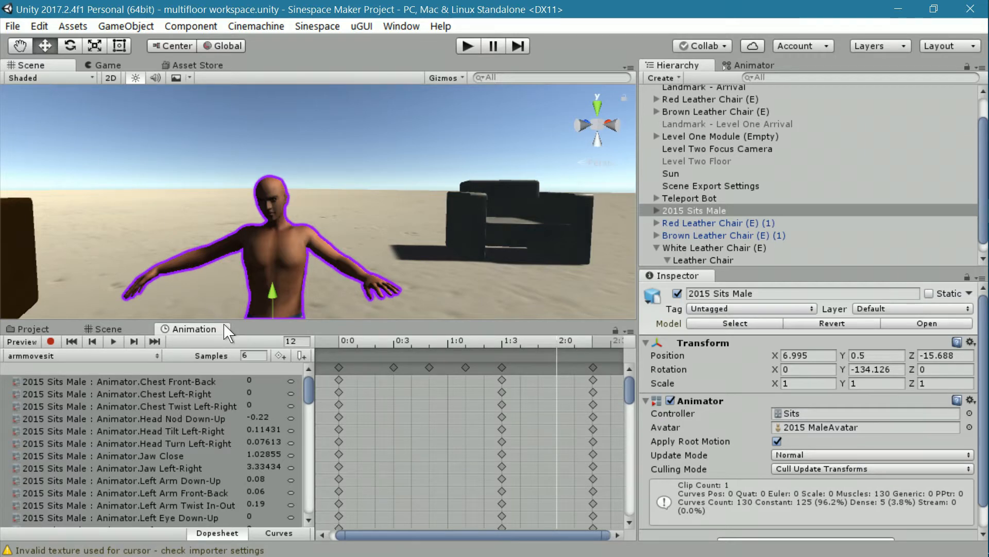
{"action": "scroll", "coordinate": [389, 221], "scroll_direction": "down", "scroll_amount": 5}
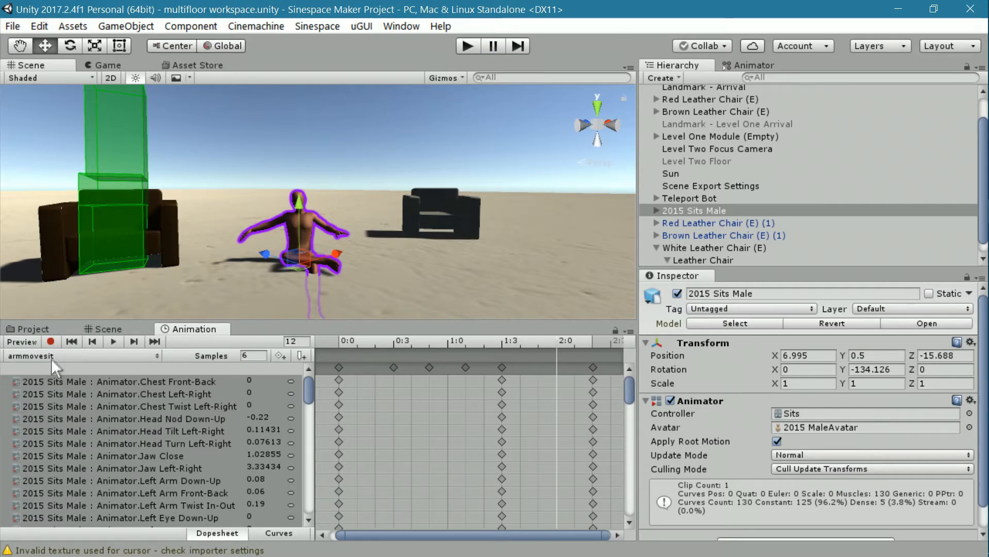
{"action": "left_click", "coordinate": [685, 259]}
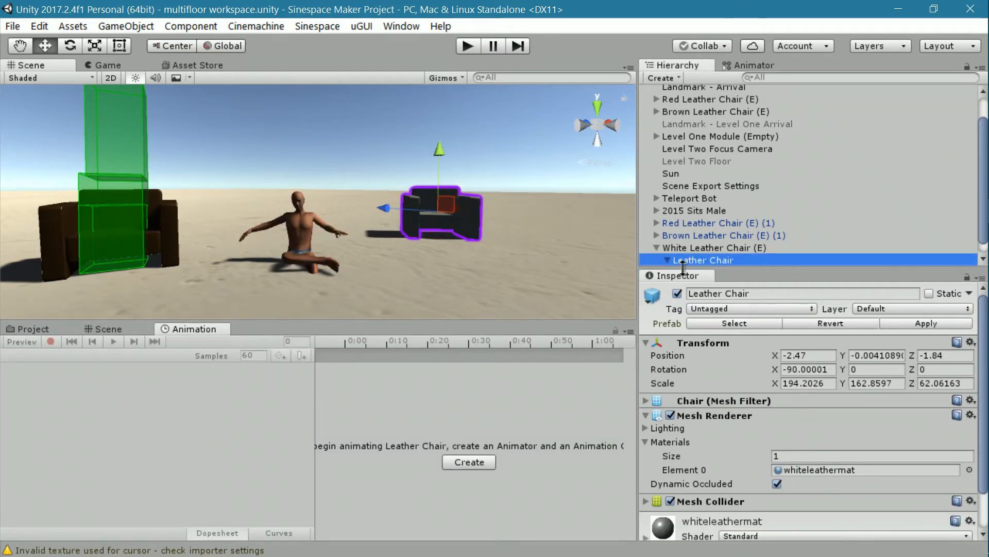
{"action": "scroll", "coordinate": [677, 259], "scroll_direction": "down", "scroll_amount": 1}
{"action": "left_click", "coordinate": [684, 257]}
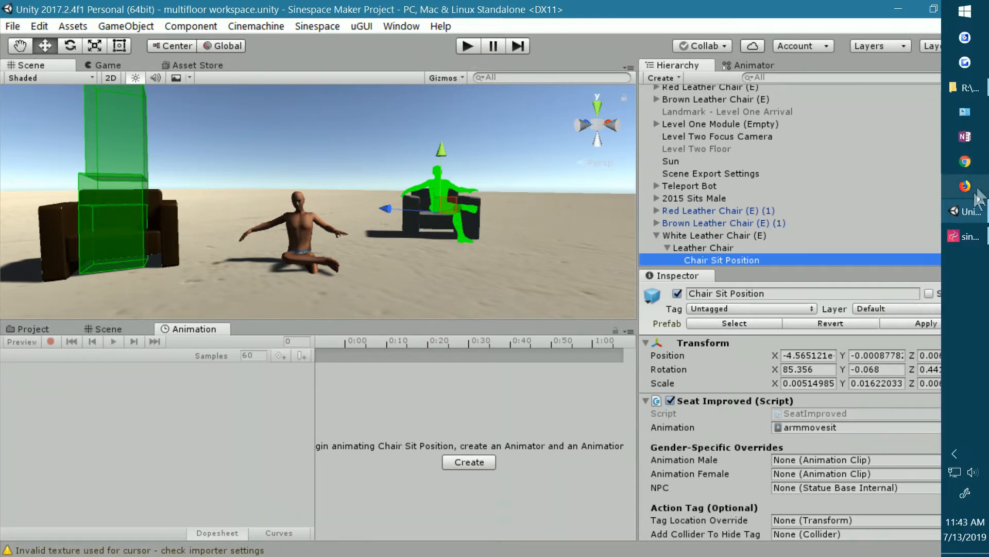
Switch to the sinespace client, leave the current seat and sit on the white leather chair.
{"action": "left_click", "coordinate": [958, 235]}
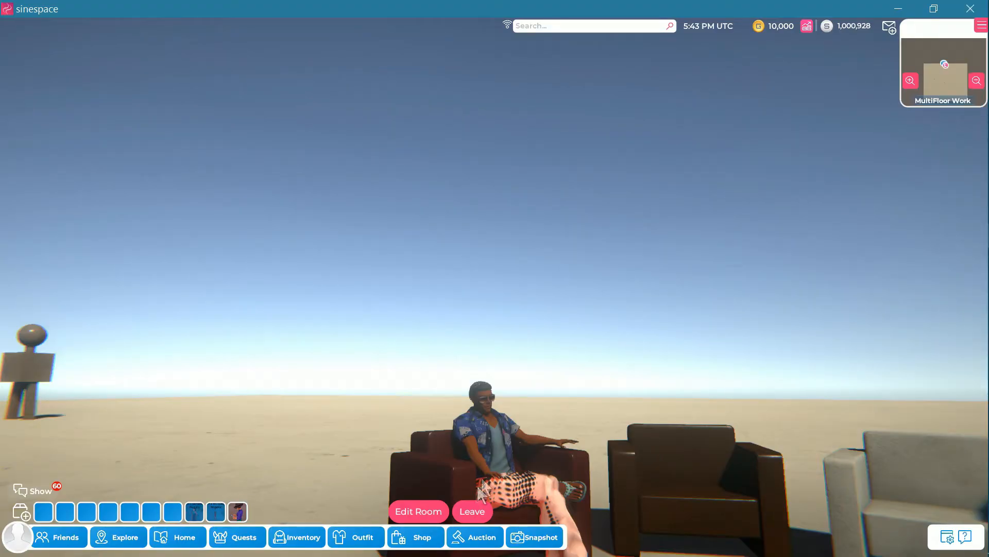
{"action": "left_click", "coordinate": [466, 514]}
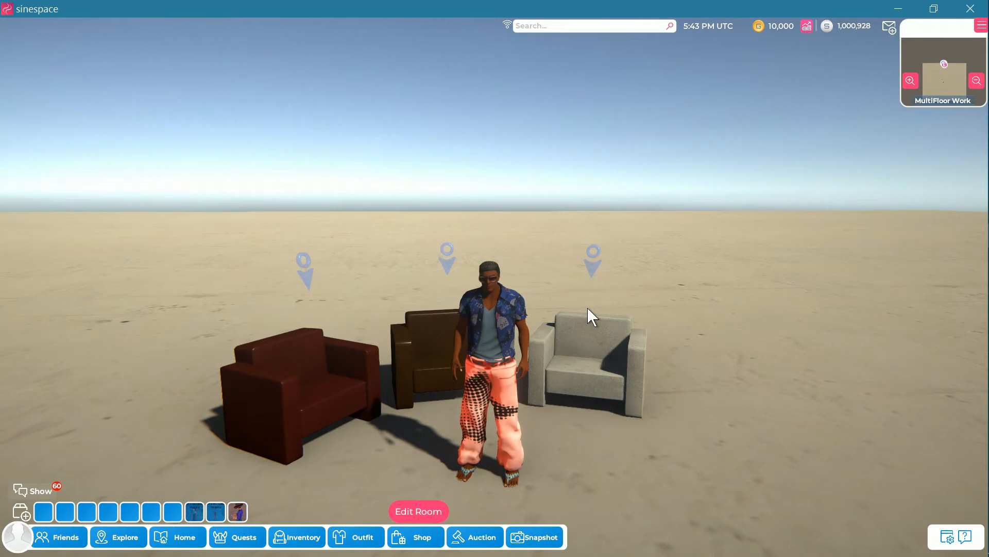
{"action": "left_click", "coordinate": [592, 269]}
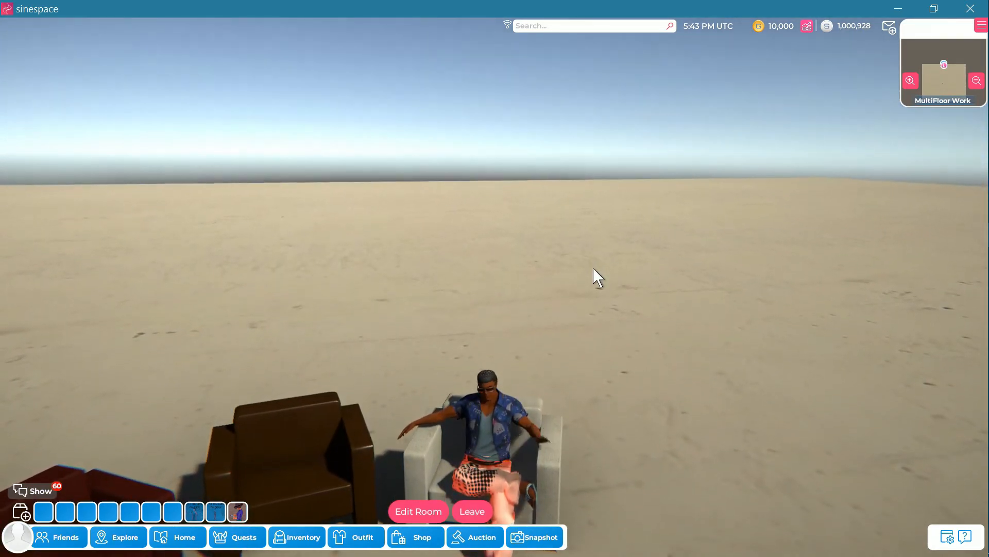